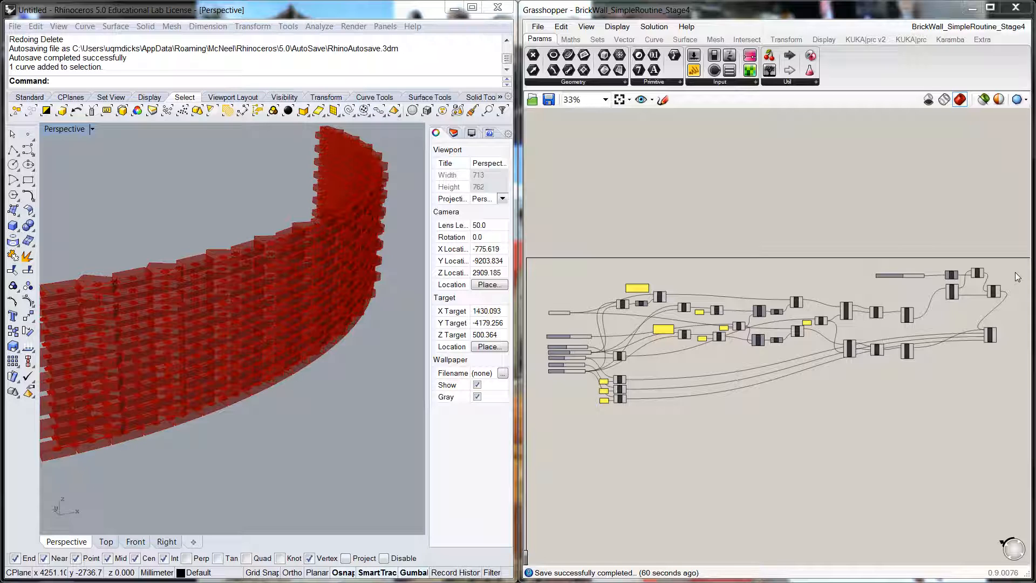
- Line up the Brick Width and Brick Length sliders directly above the Brick Height slider
{"action": "scroll", "coordinate": [918, 399], "scroll_direction": "down", "scroll_amount": 3}
{"action": "right_click_drag", "start_coordinate": [938, 407], "coordinate": [844, 344]}
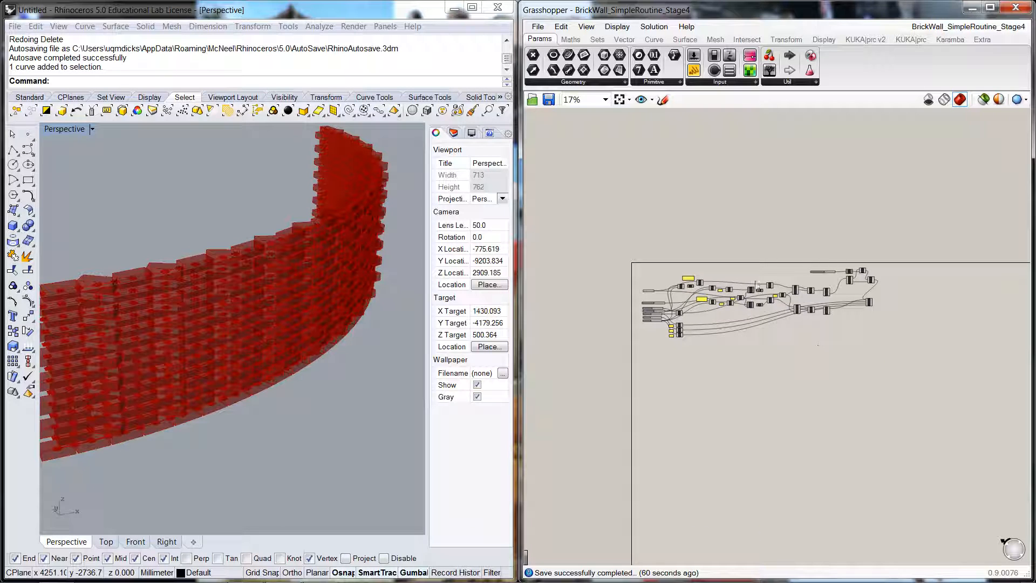
{"action": "scroll", "coordinate": [652, 281], "scroll_direction": "up", "scroll_amount": 5}
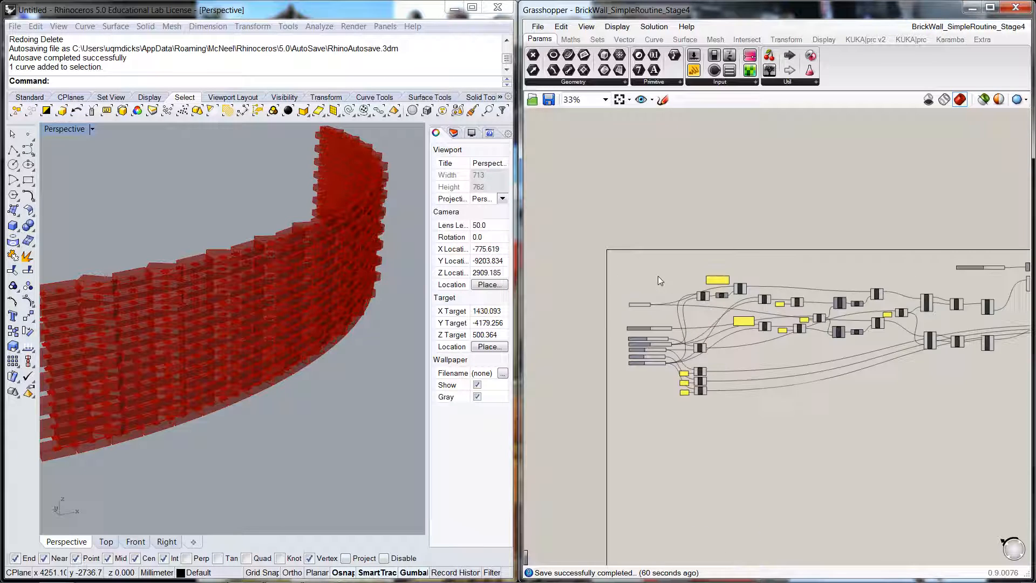
{"action": "right_click_drag", "start_coordinate": [880, 266], "coordinate": [847, 233]}
{"action": "scroll", "coordinate": [593, 431], "scroll_direction": "up", "scroll_amount": 4}
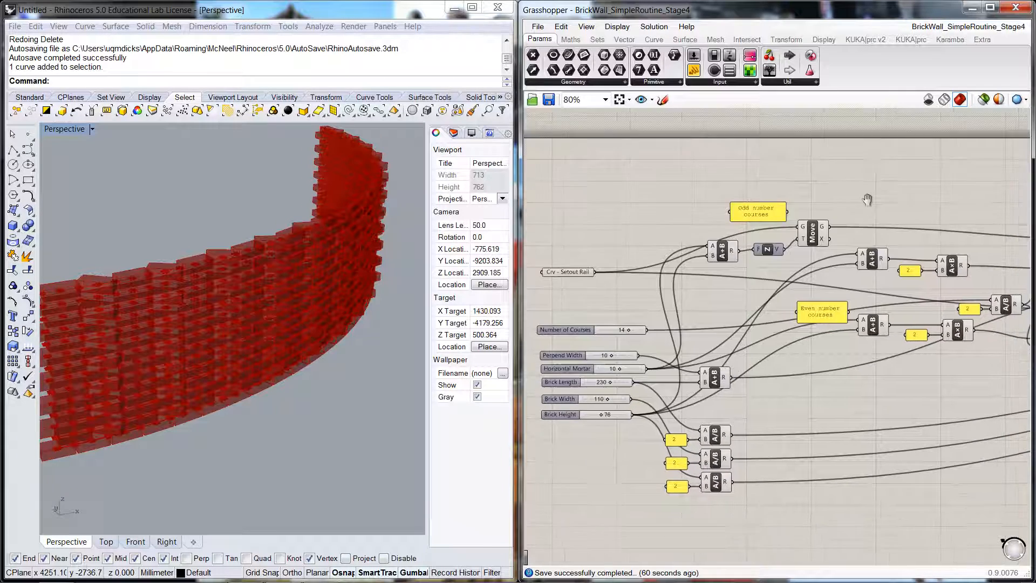
{"action": "left_click", "coordinate": [621, 425]}
{"action": "left_click_drag", "start_coordinate": [620, 425], "coordinate": [628, 426]}
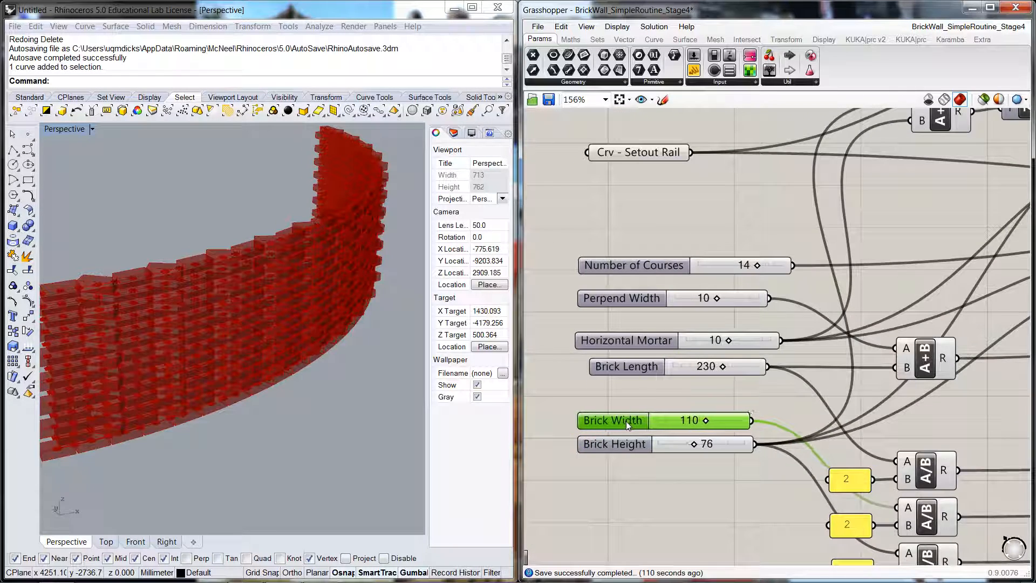
{"action": "left_click_drag", "start_coordinate": [643, 368], "coordinate": [629, 399]}
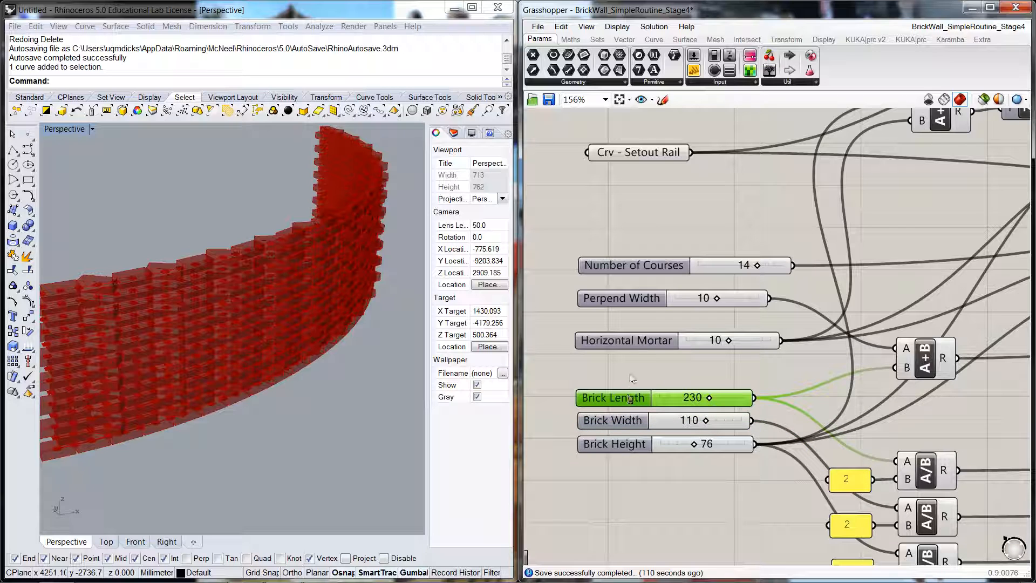
{"action": "left_click", "coordinate": [634, 377]}
- Move the Horizontal Mortar slider up and place the Perpend Width slider directly above it, separate from the brick dimension sliders
{"action": "left_click_drag", "start_coordinate": [640, 345], "coordinate": [642, 336]}
{"action": "left_click_drag", "start_coordinate": [641, 299], "coordinate": [639, 310]}
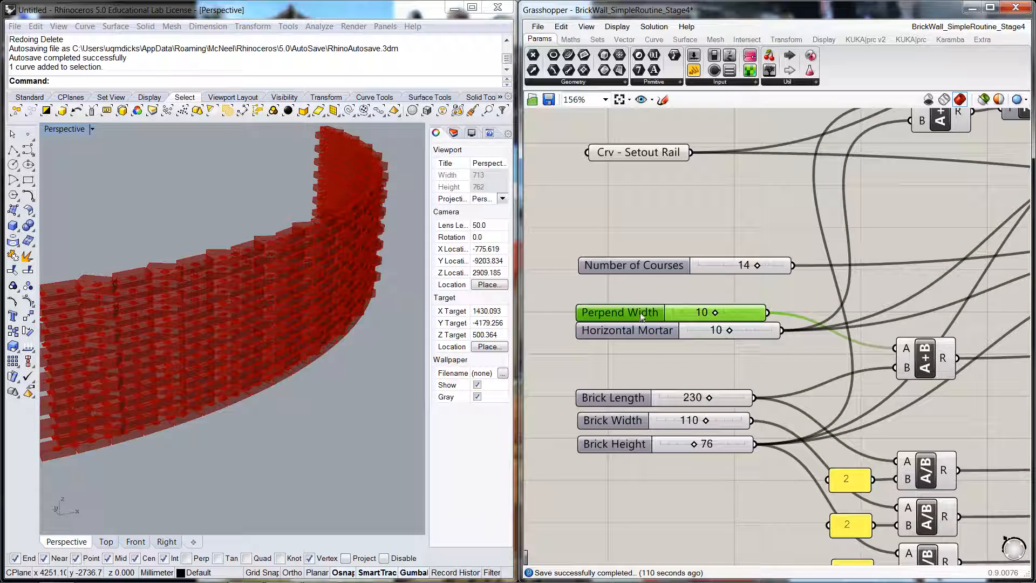
{"action": "left_click", "coordinate": [651, 278]}
- Align the Number of Courses slider and the Setout Rail curve parameter above the mortar sliders, with even gaps between them
{"action": "left_click_drag", "start_coordinate": [653, 264], "coordinate": [650, 257]}
{"action": "left_click_drag", "start_coordinate": [650, 156], "coordinate": [636, 196]}
{"action": "left_click", "coordinate": [652, 222]}
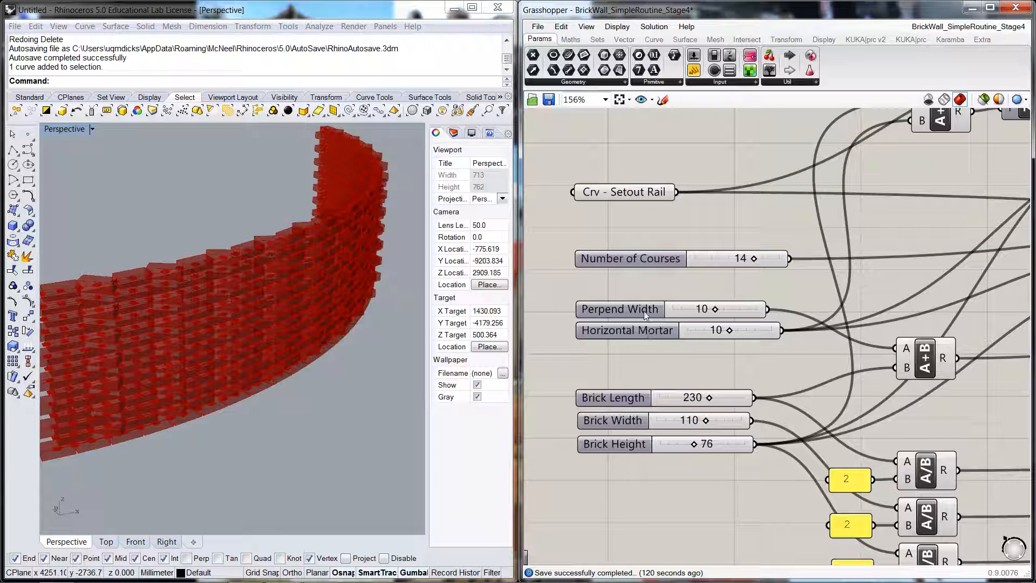
{"action": "left_click_drag", "start_coordinate": [642, 263], "coordinate": [638, 256]}
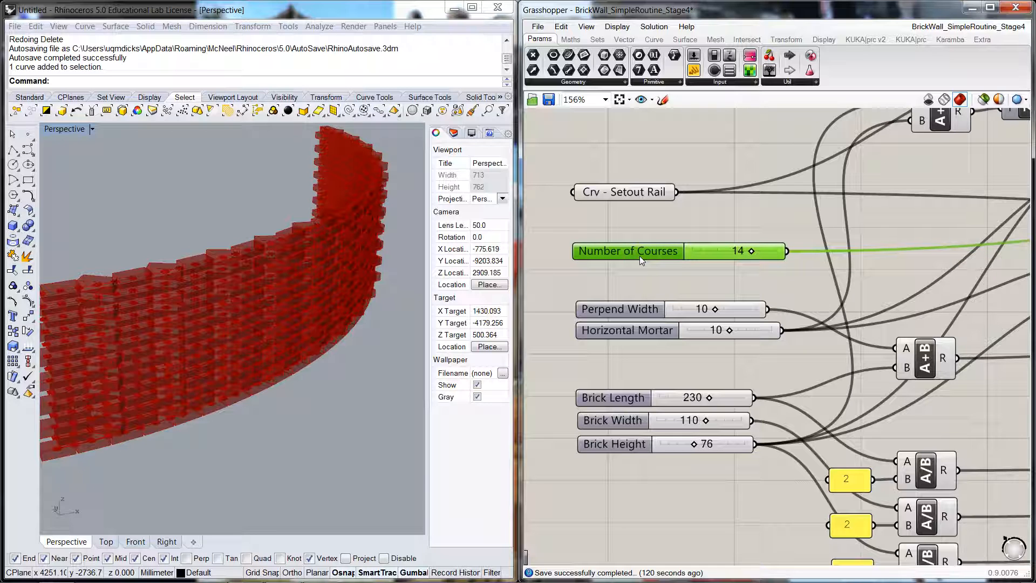
{"action": "left_click", "coordinate": [652, 290]}
- Move the three division components and their value-2 panels together slightly up and right beside the brick dimension sliders
{"action": "scroll", "coordinate": [653, 286], "scroll_direction": "down", "scroll_amount": 3}
{"action": "right_click_drag", "start_coordinate": [860, 348], "coordinate": [808, 316]}
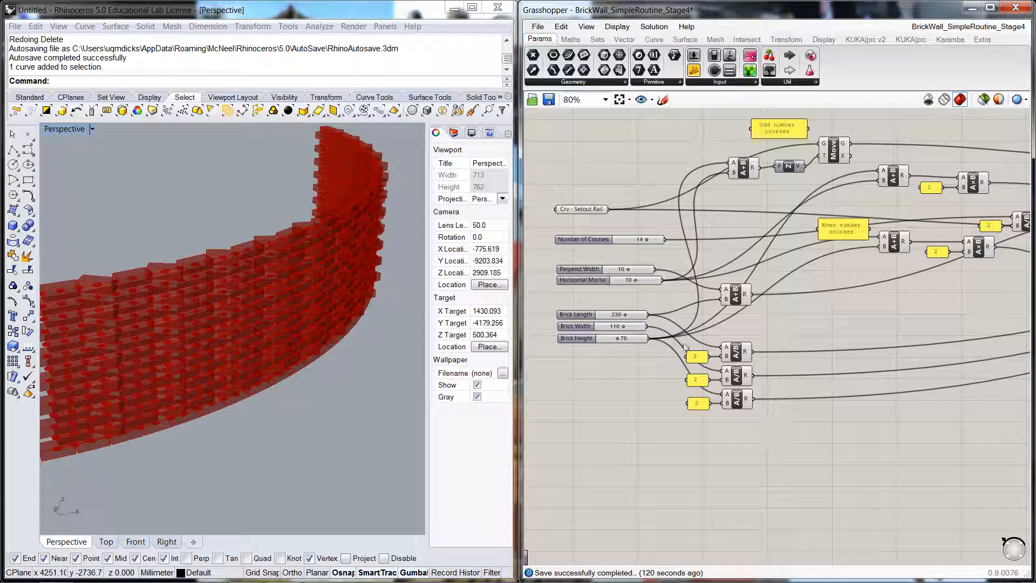
{"action": "left_click_drag", "start_coordinate": [673, 322], "coordinate": [781, 451]}
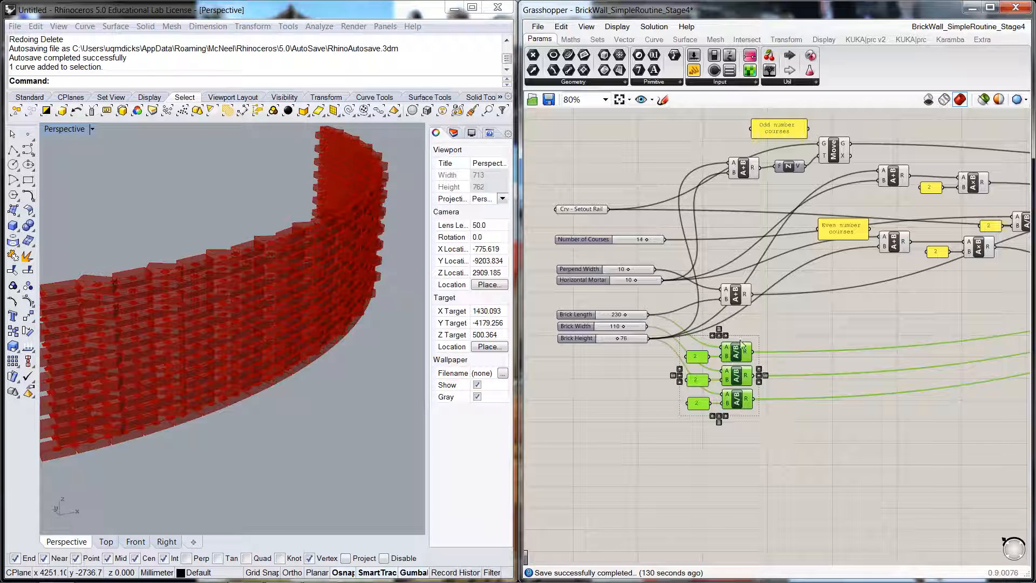
{"action": "mouse_move", "coordinate": [738, 351]}
{"action": "left_mouse_down"}
{"action": "mouse_move", "coordinate": [749, 351]}
{"action": "mouse_move", "coordinate": [742, 348]}
{"action": "left_mouse_up"}
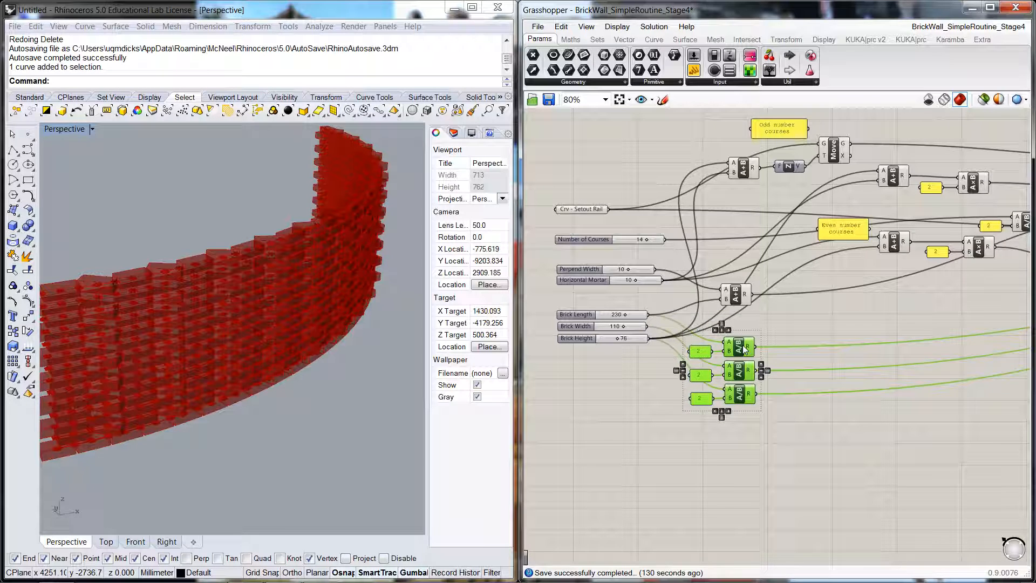
{"action": "left_click", "coordinate": [760, 430]}
{"action": "right_click_drag", "start_coordinate": [792, 431], "coordinate": [775, 449]}
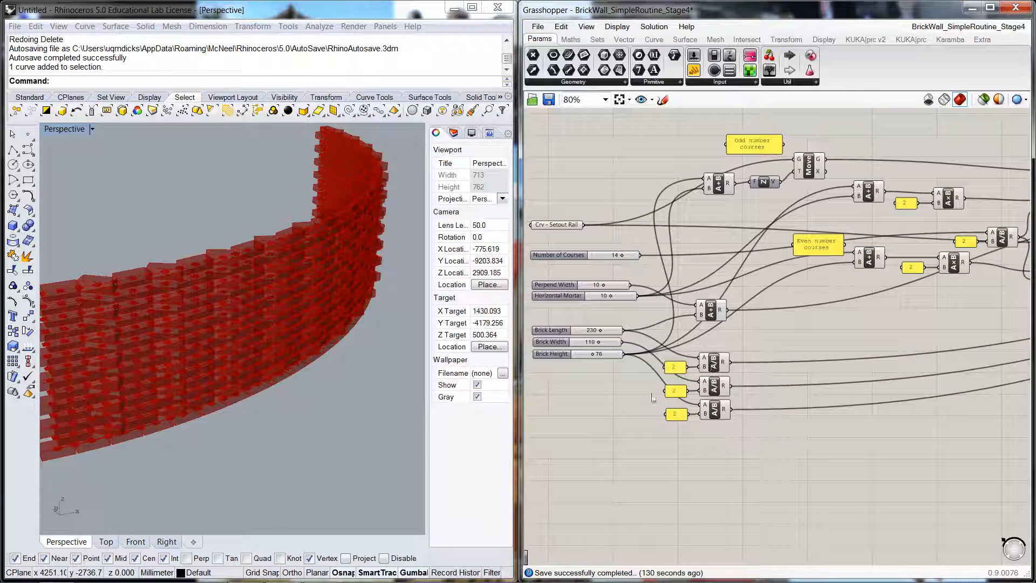
- Examine where the three division components connect into the X, Y and Z inputs of the Box component
{"action": "scroll", "coordinate": [763, 418], "scroll_direction": "down", "scroll_amount": 2}
{"action": "right_click_drag", "start_coordinate": [912, 420], "coordinate": [666, 464]}
{"action": "right_click_drag", "start_coordinate": [897, 438], "coordinate": [865, 396]}
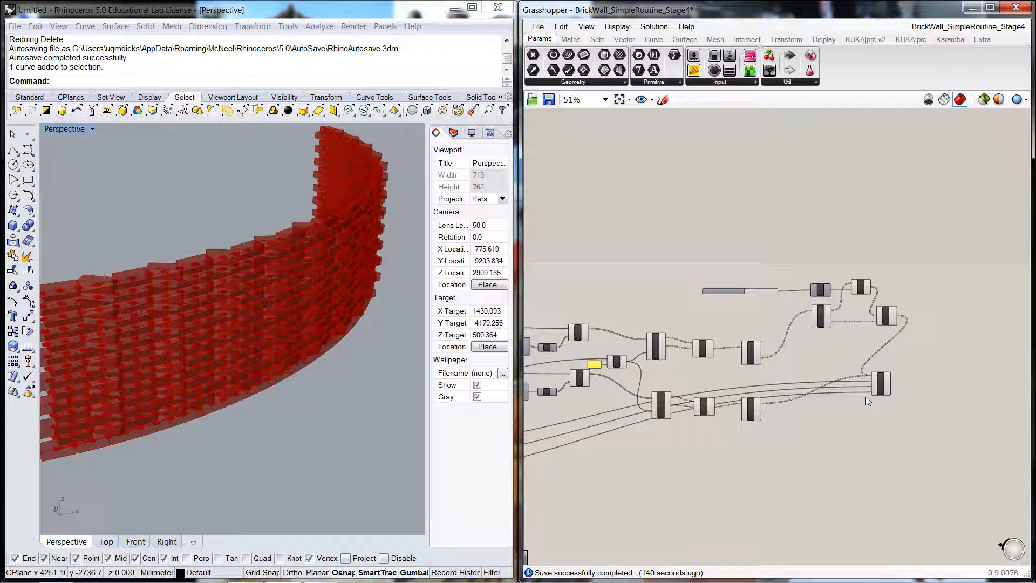
{"action": "scroll", "coordinate": [865, 396], "scroll_direction": "up", "scroll_amount": 10}
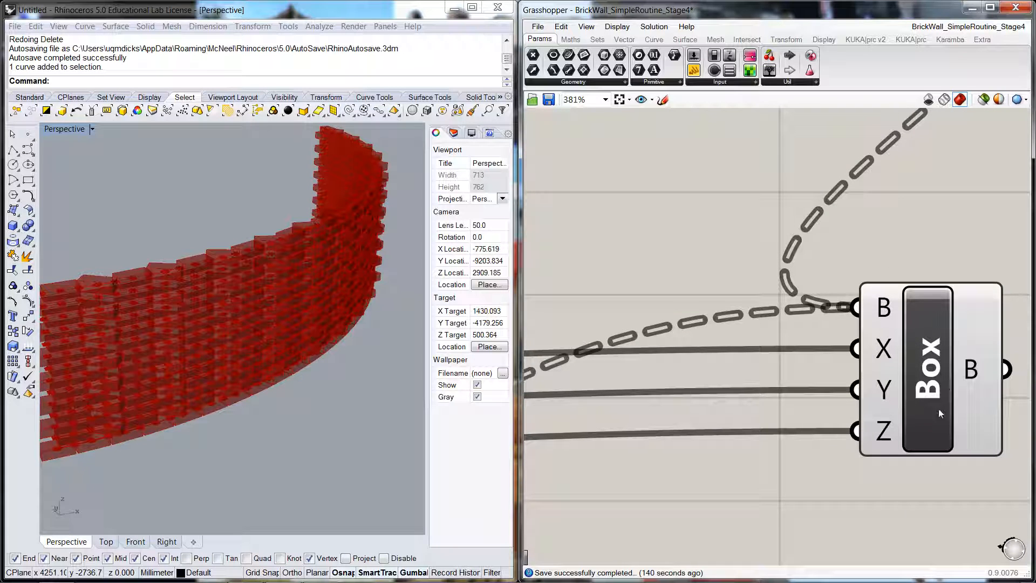
{"action": "scroll", "coordinate": [853, 501], "scroll_direction": "down", "scroll_amount": 11}
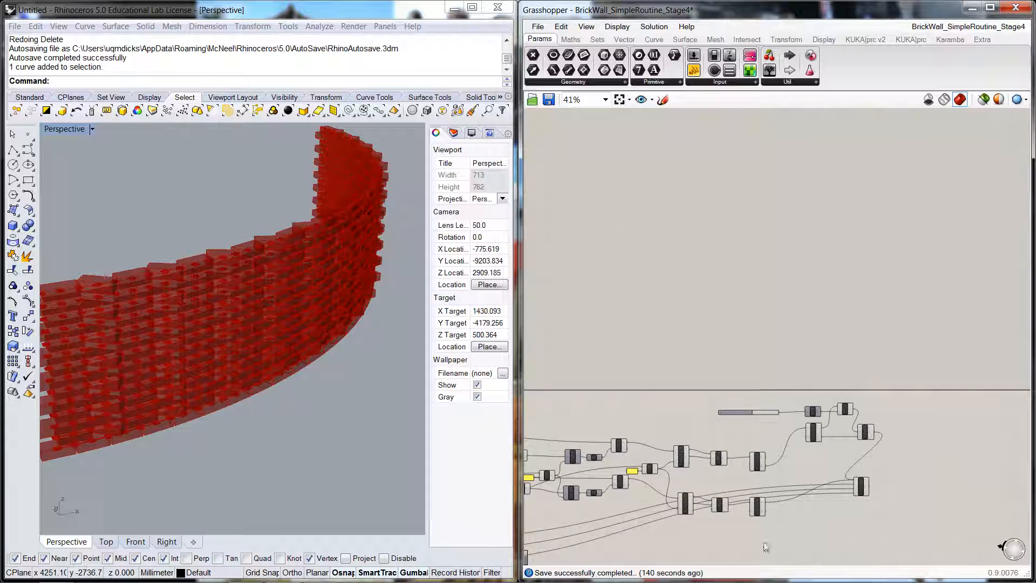
{"action": "right_click_drag", "start_coordinate": [739, 534], "coordinate": [900, 460]}
{"action": "scroll", "coordinate": [671, 438], "scroll_direction": "up", "scroll_amount": 5}
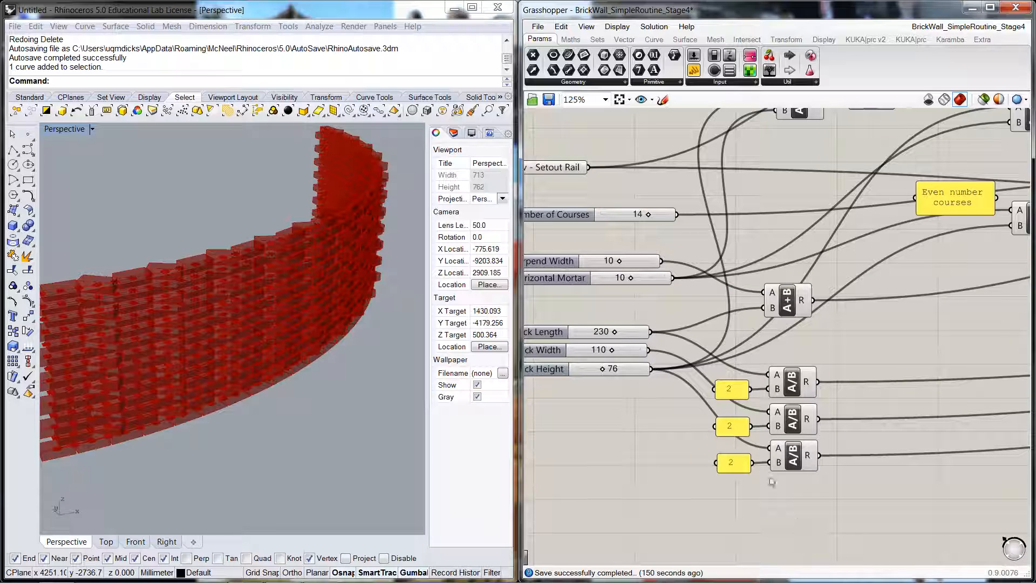
- Group the three division components together with their value-2 panels
{"action": "left_click_drag", "start_coordinate": [681, 343], "coordinate": [859, 507]}
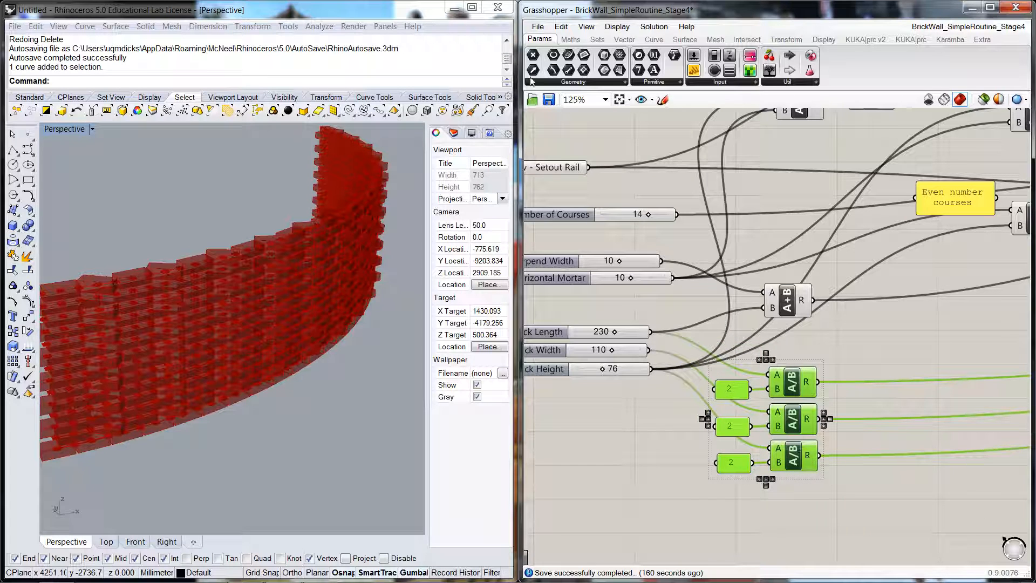
{"action": "left_click", "coordinate": [563, 27]}
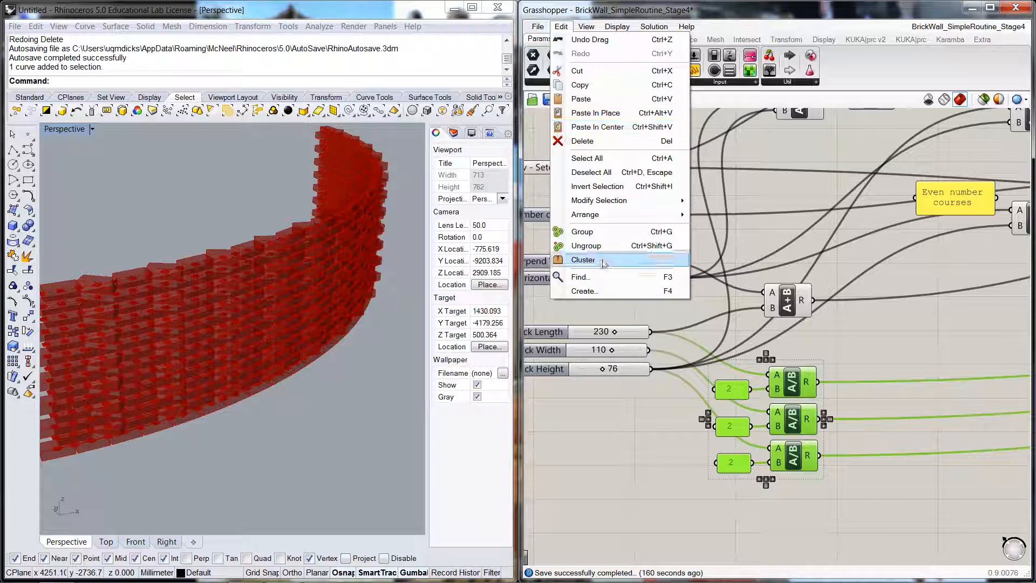
{"action": "left_click", "coordinate": [603, 233]}
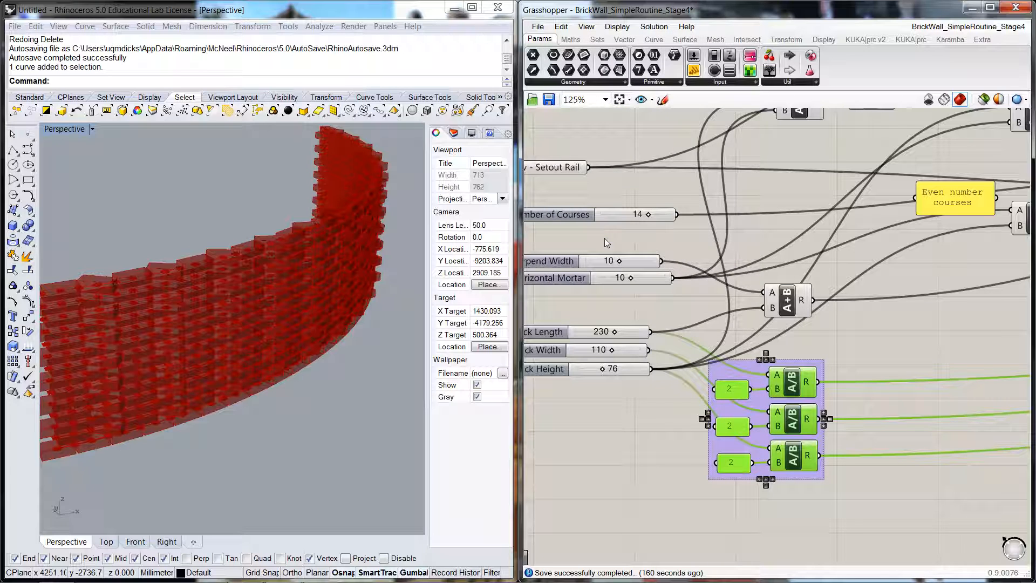
{"action": "left_click", "coordinate": [750, 369]}
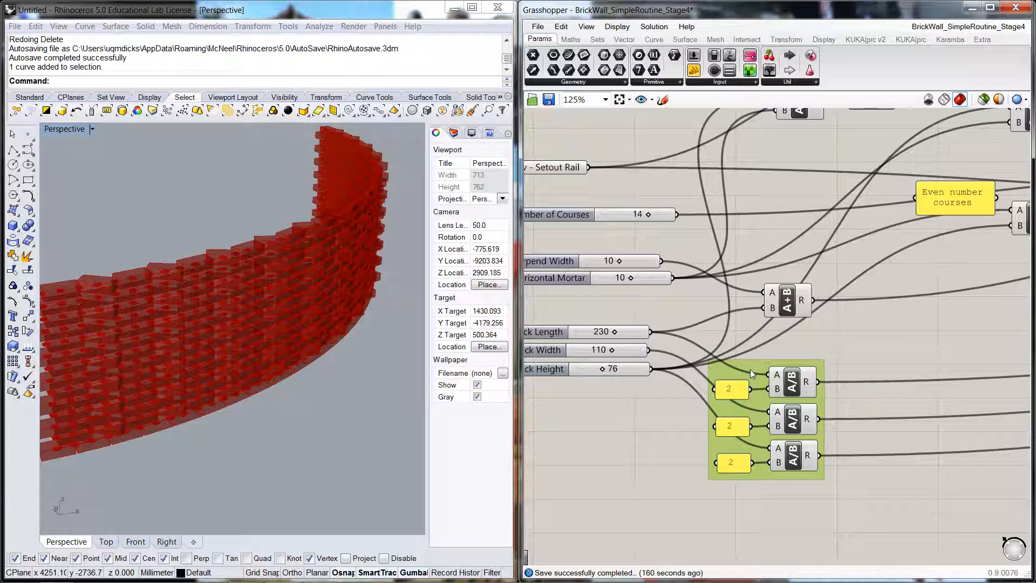
- Cycle the division group's outline style to Rectangle outline and move the group down and right of the brick sliders
{"action": "left_click_drag", "start_coordinate": [693, 338], "coordinate": [863, 544]}
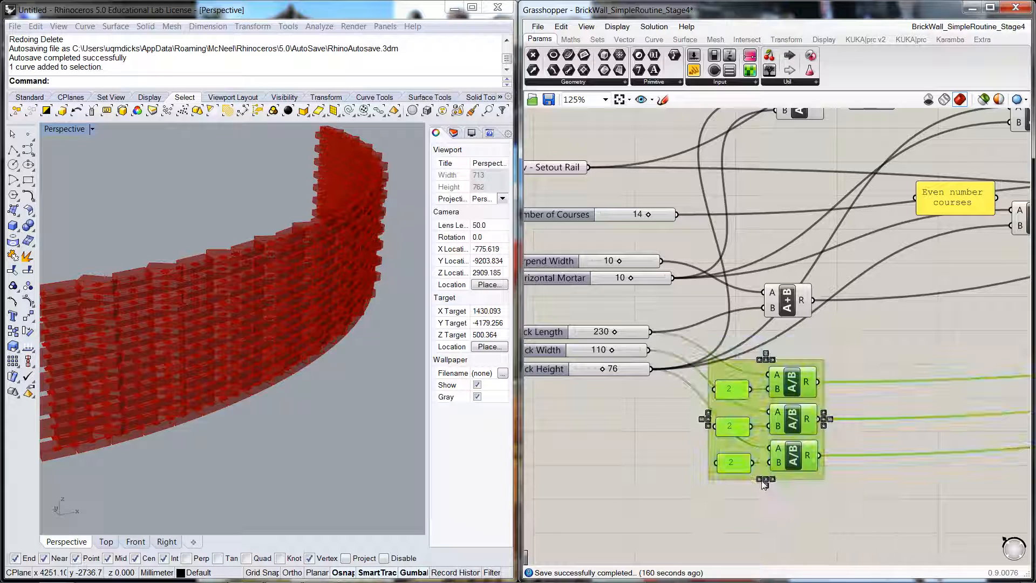
{"action": "key", "text": "ctrl+g"}
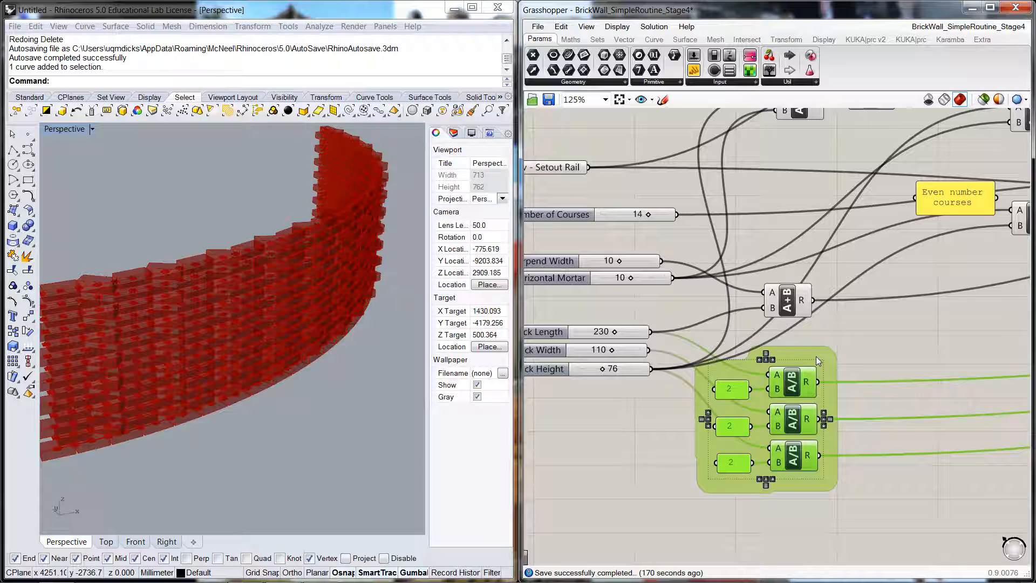
{"action": "left_click_drag", "start_coordinate": [816, 357], "coordinate": [843, 389]}
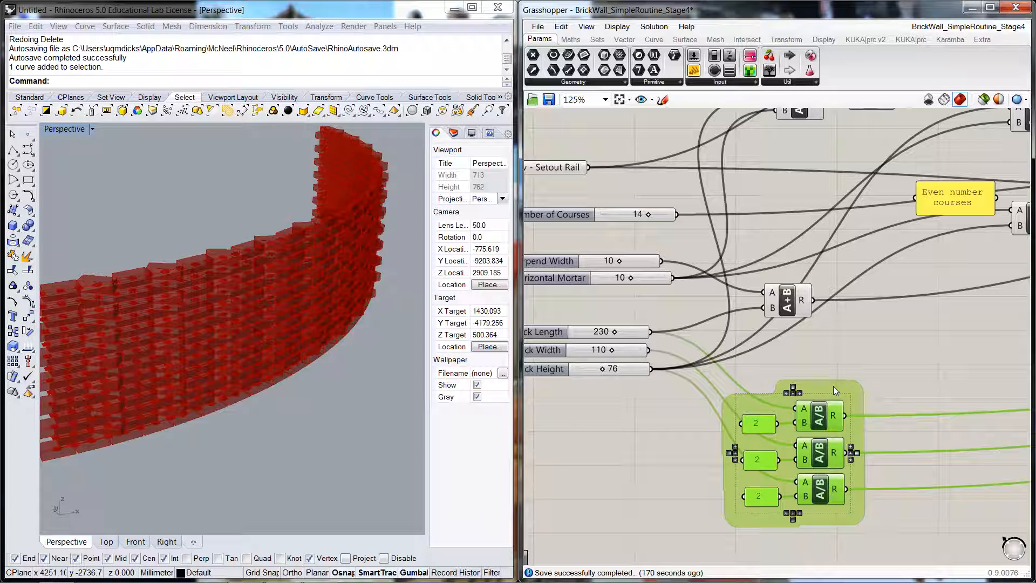
{"action": "key", "text": "ctrl+g"}
{"action": "key", "text": "ctrl+g"}
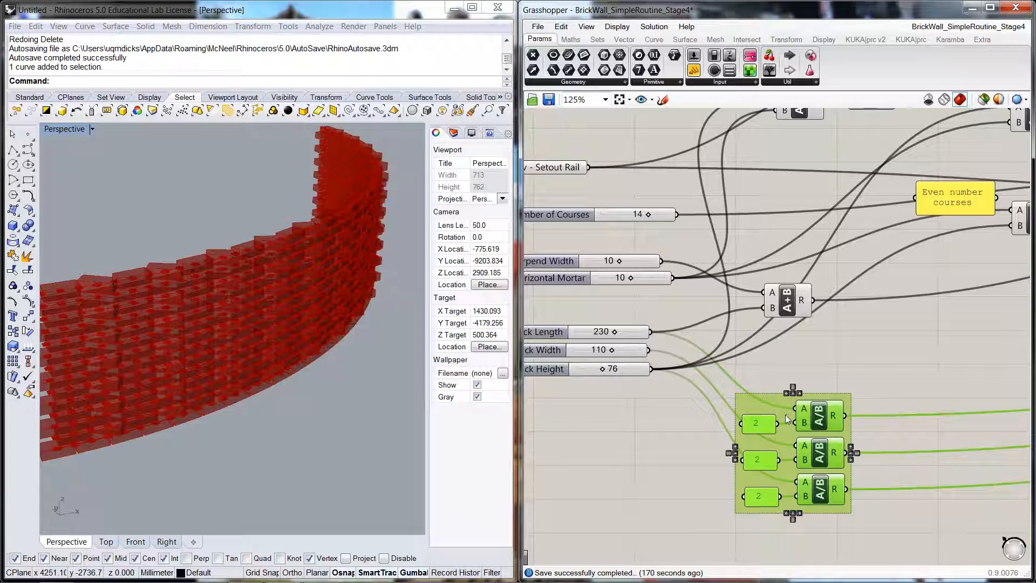
{"action": "double_click", "coordinate": [786, 415]}
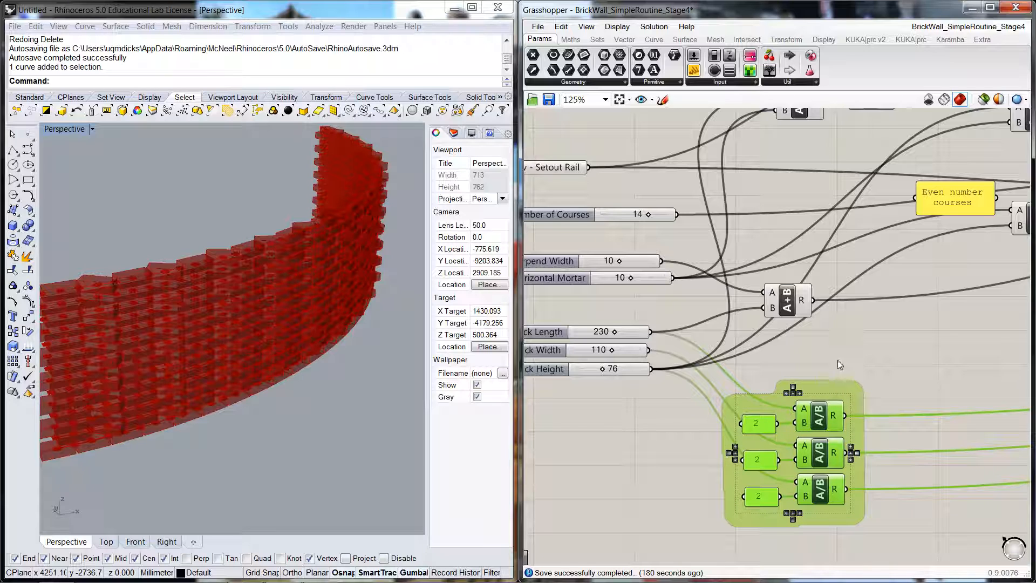
- Name the division group "Scaling of Brick for Correct Representation"
{"action": "right_click", "coordinate": [828, 385]}
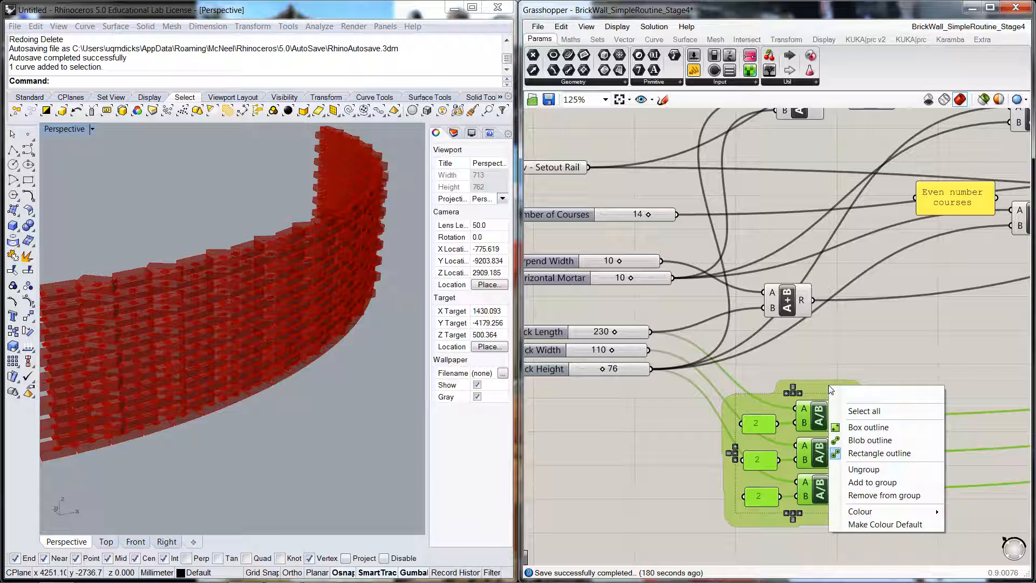
{"action": "left_click", "coordinate": [860, 355]}
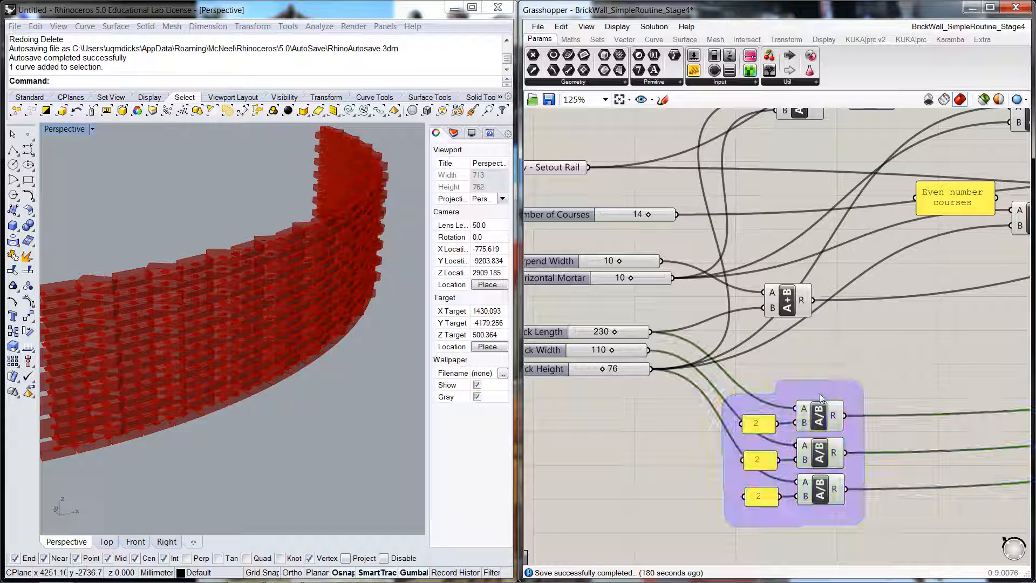
{"action": "right_click", "coordinate": [824, 386]}
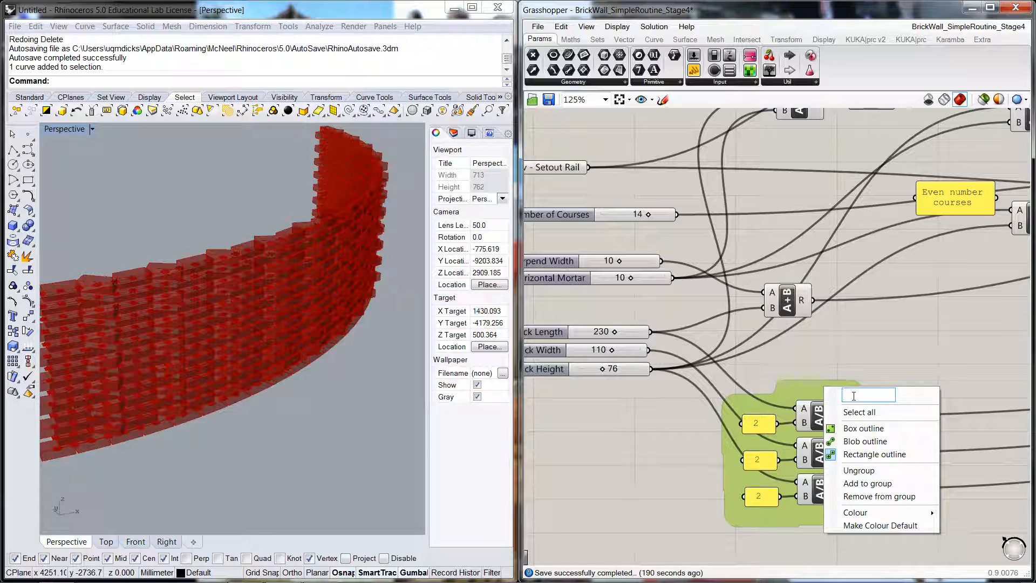
{"action": "type", "text": "Scaling of Bri"}
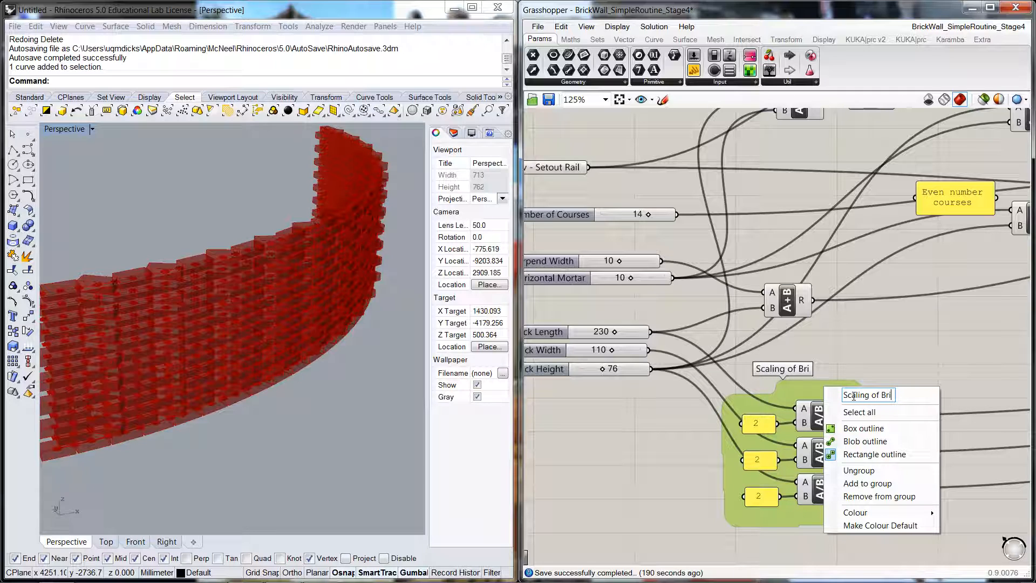
{"action": "type", "text": "ck for"}
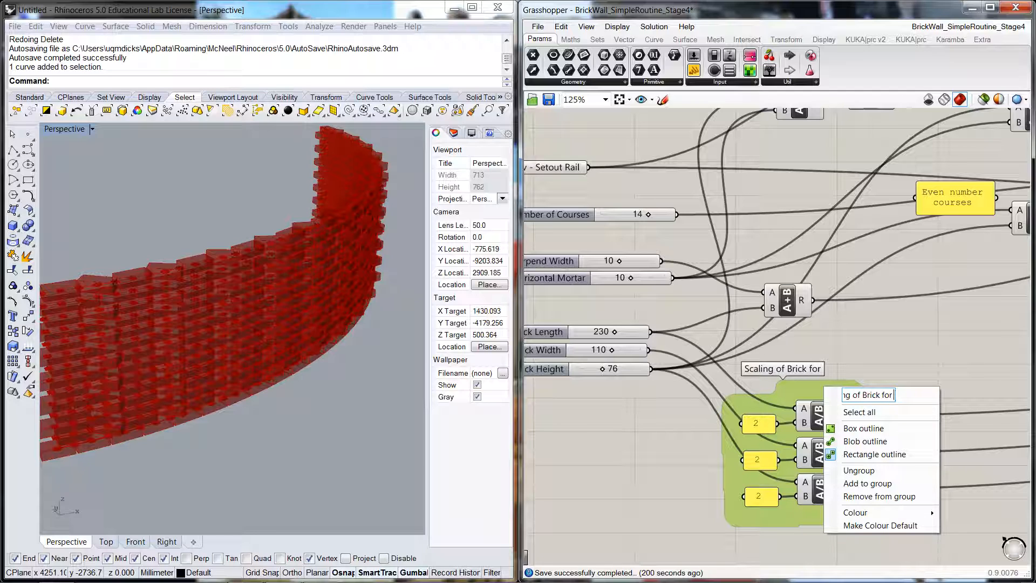
{"action": "type", "text": " Correct R"}
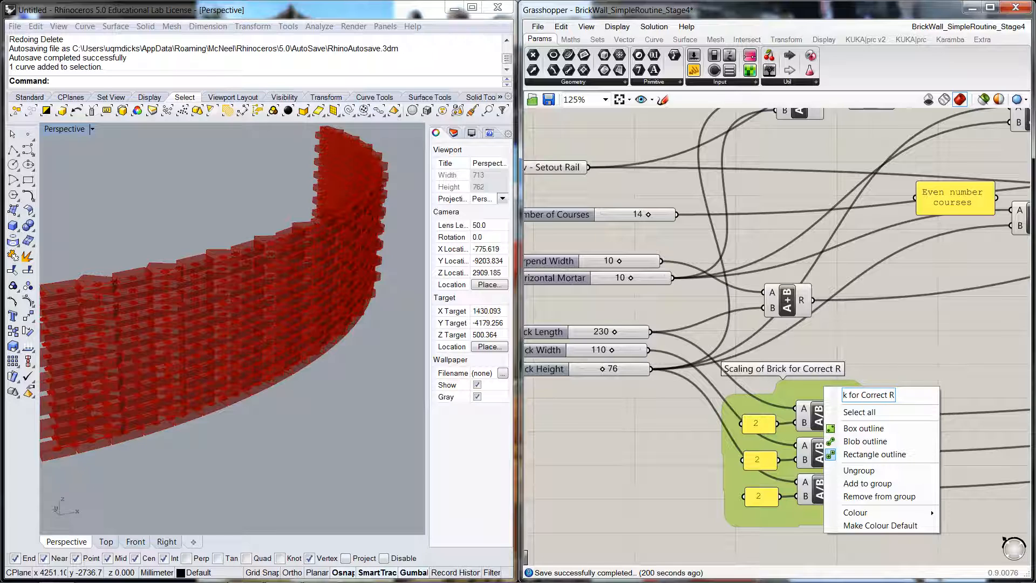
{"action": "type", "text": "epresentati"}
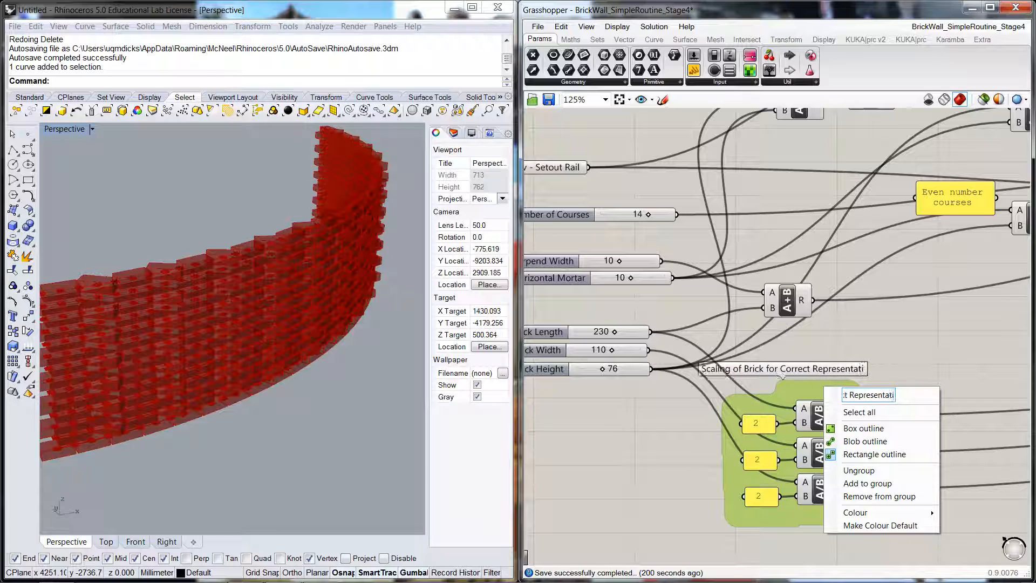
{"action": "type", "text": "on"}
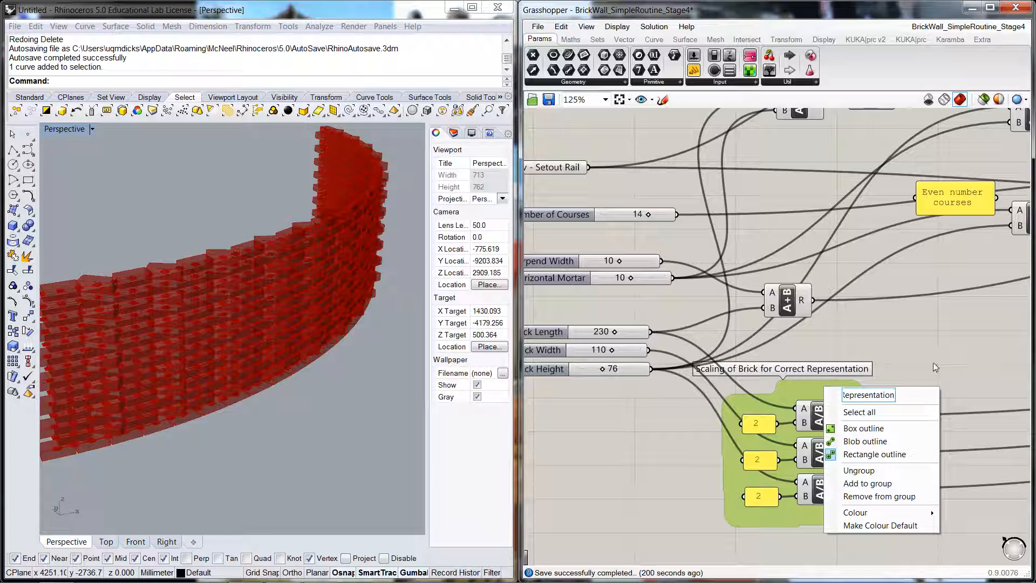
{"action": "key", "text": "Return"}
- Move the brick scaling group slightly further down and right so its label has more space from the sliders
{"action": "left_click_drag", "start_coordinate": [842, 386], "coordinate": [868, 418]}
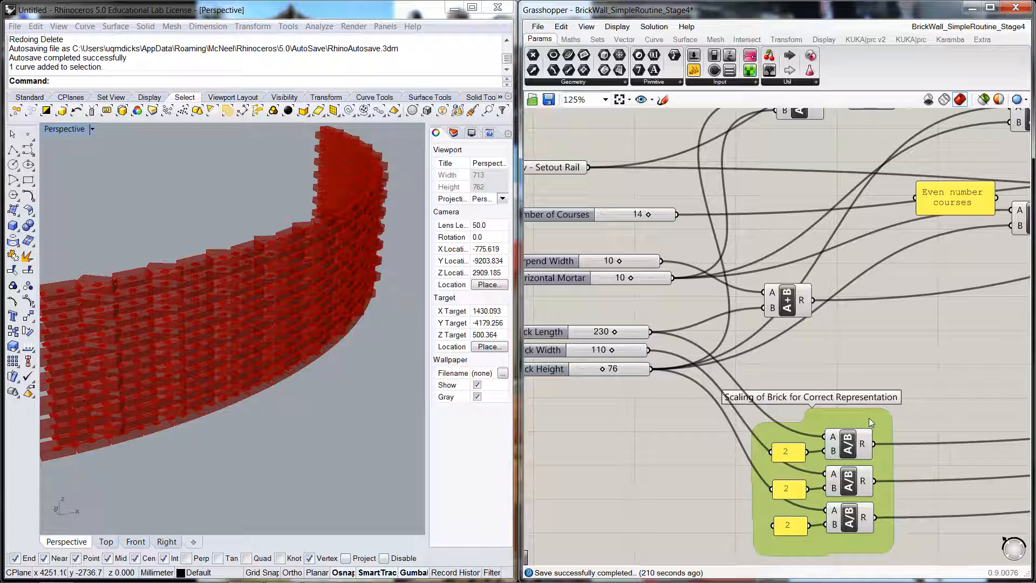
{"action": "left_click", "coordinate": [895, 369]}
{"action": "scroll", "coordinate": [915, 360], "scroll_direction": "down", "scroll_amount": 2}
{"action": "right_click_drag", "start_coordinate": [915, 360], "coordinate": [756, 356]}
{"action": "right_click_drag", "start_coordinate": [841, 381], "coordinate": [809, 361]}
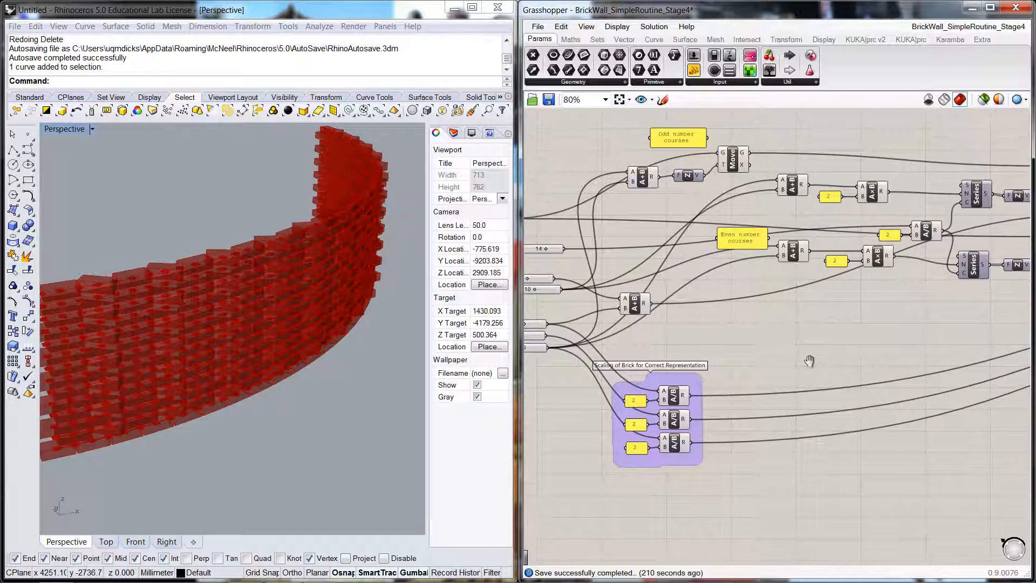
- Move the "Odd number courses" panel to the left of its Addition, Unit Z and Move components, and shift those components slightly left
{"action": "right_click_drag", "start_coordinate": [890, 347], "coordinate": [897, 392]}
{"action": "right_click_drag", "start_coordinate": [593, 120], "coordinate": [696, 201]}
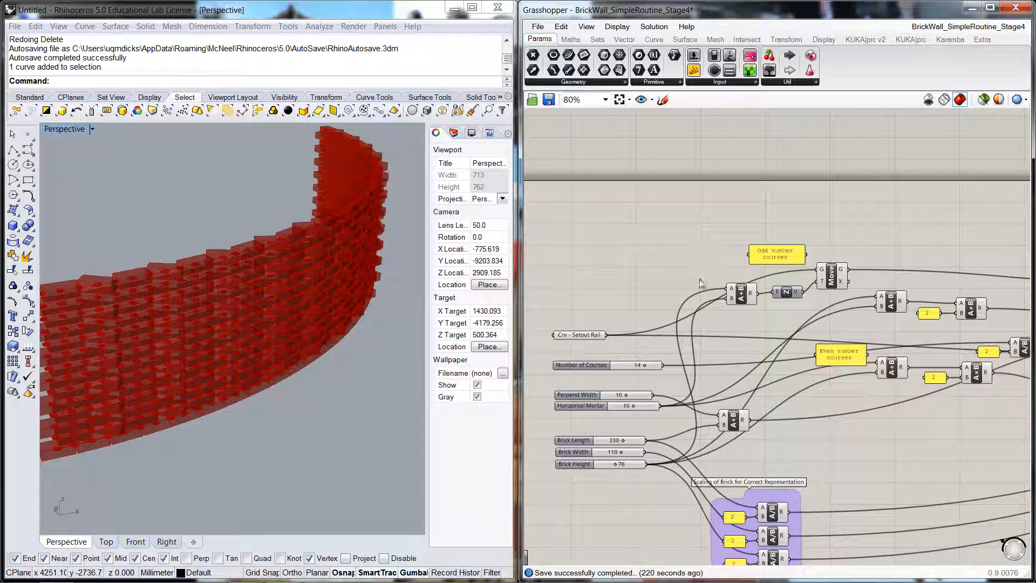
{"action": "left_click_drag", "start_coordinate": [712, 220], "coordinate": [862, 332]}
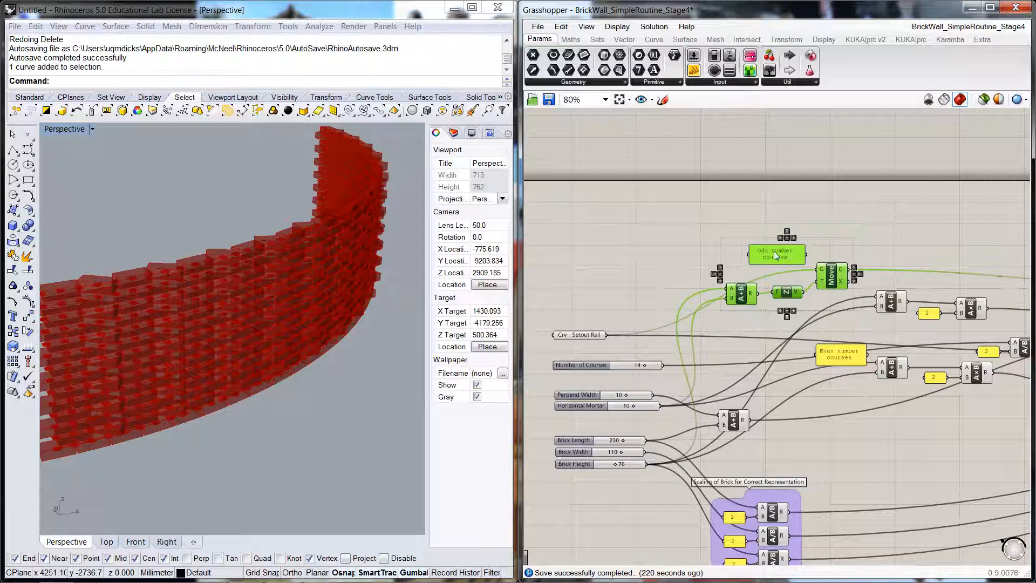
{"action": "left_click_drag", "start_coordinate": [763, 252], "coordinate": [661, 256]}
{"action": "left_click", "coordinate": [755, 226]}
- Raise the odd-course Move, Unit Z and Addition components into a compact row and place the "Odd number courses" panel above its start
{"action": "left_click_drag", "start_coordinate": [804, 272], "coordinate": [815, 253]}
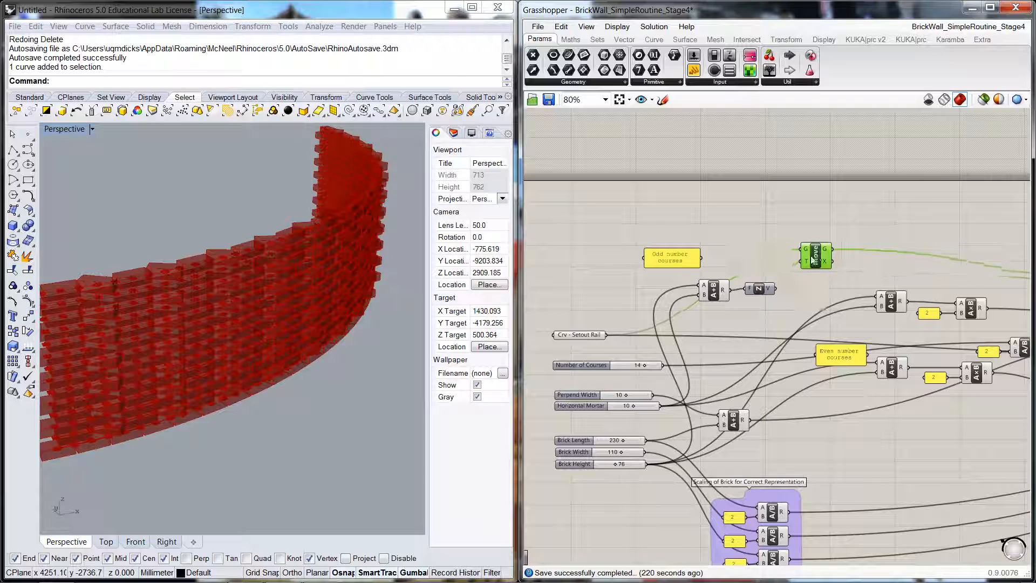
{"action": "left_click_drag", "start_coordinate": [764, 288], "coordinate": [778, 262]}
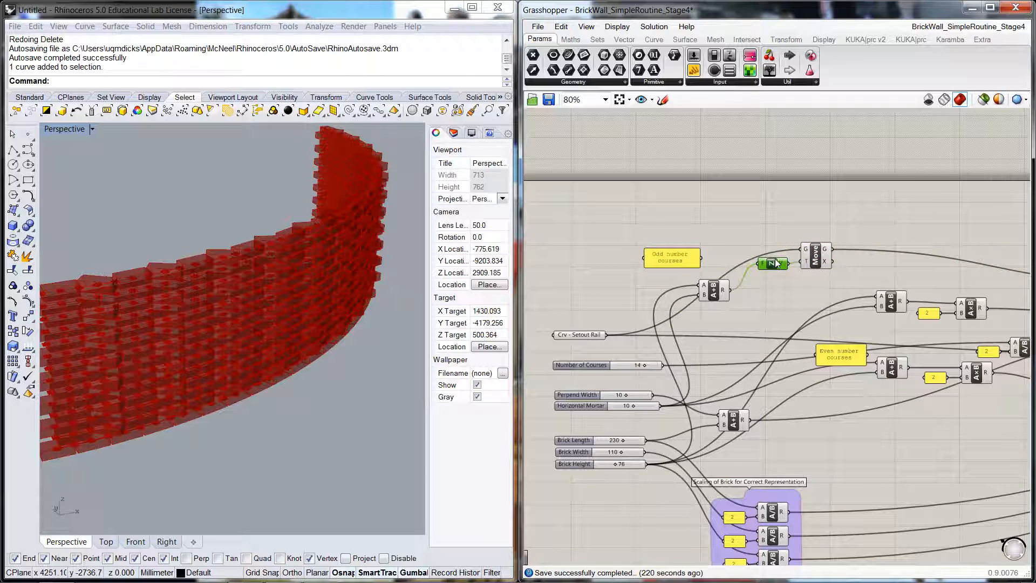
{"action": "left_click_drag", "start_coordinate": [711, 296], "coordinate": [738, 270]}
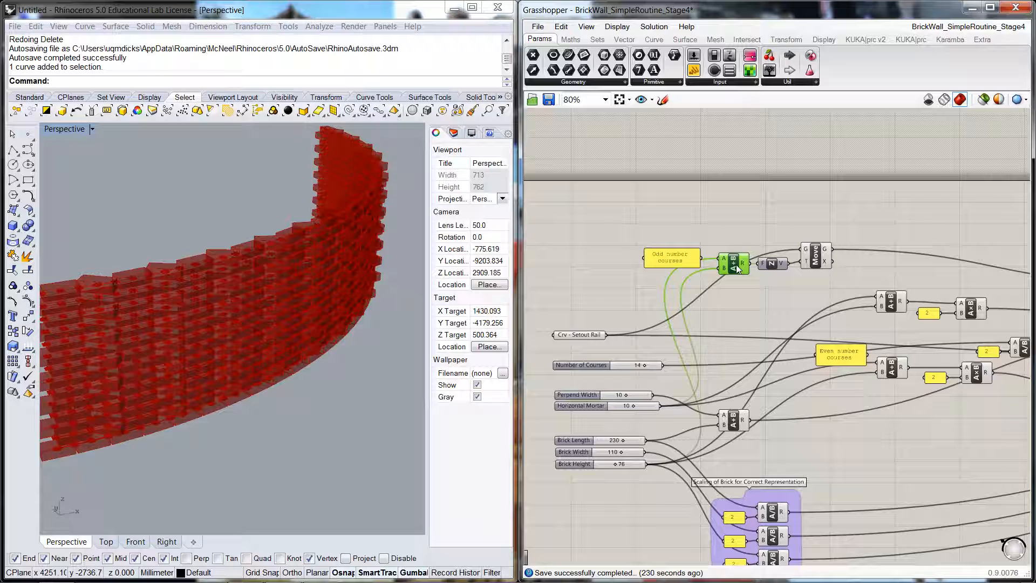
{"action": "left_click", "coordinate": [743, 297]}
{"action": "left_click_drag", "start_coordinate": [674, 259], "coordinate": [681, 244]}
{"action": "left_click", "coordinate": [857, 229]}
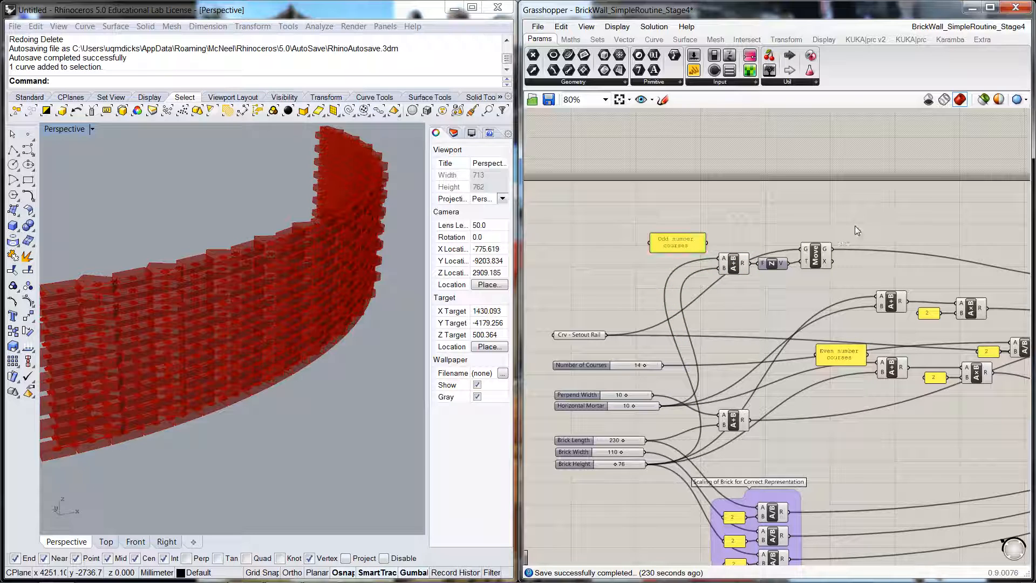
- Move the "Odd number courses" panel above its Addition component and the "Even number courses" panel slightly down and left
{"action": "right_click_drag", "start_coordinate": [856, 230], "coordinate": [756, 242]}
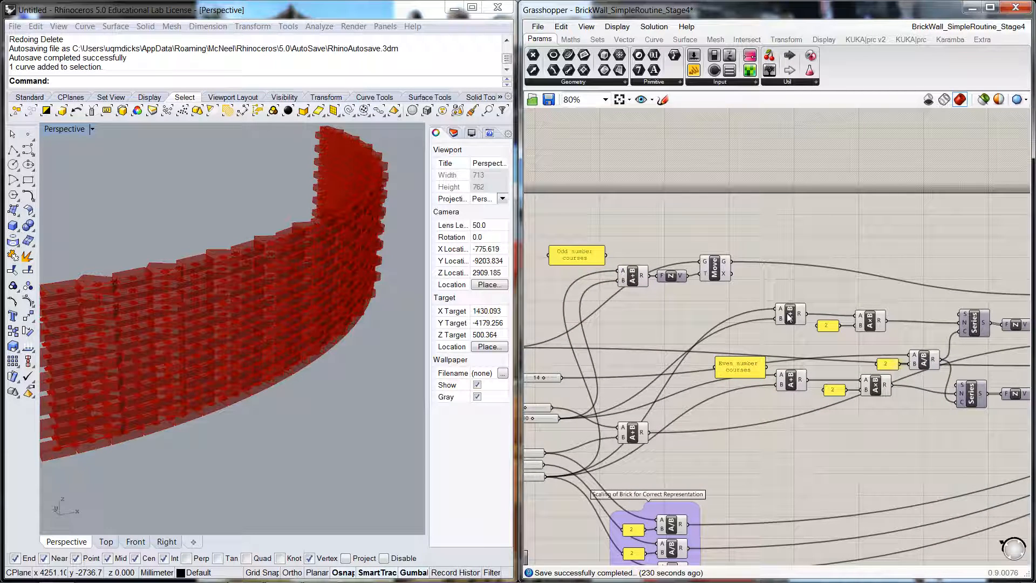
{"action": "right_click_drag", "start_coordinate": [798, 271], "coordinate": [753, 313]}
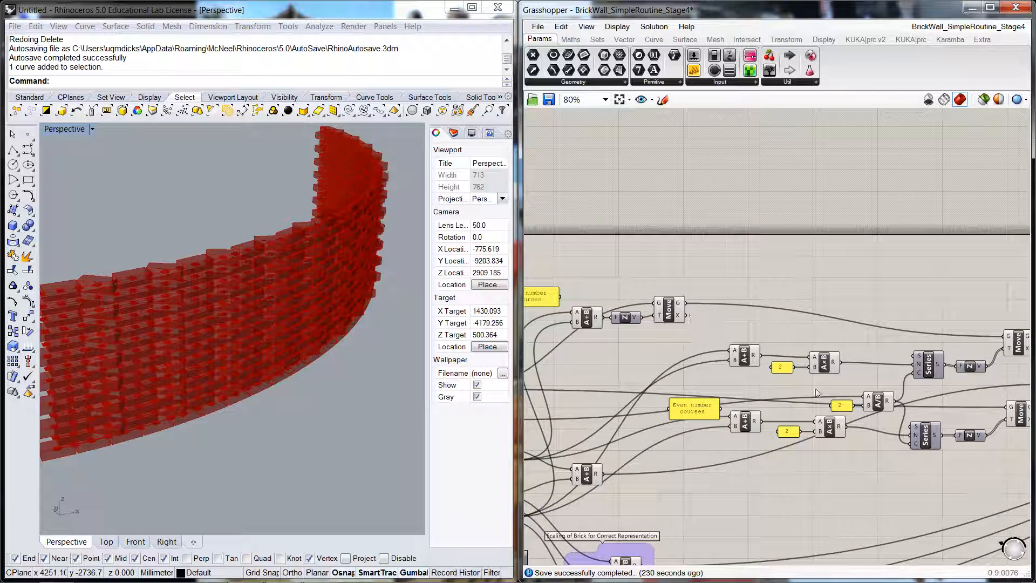
{"action": "scroll", "coordinate": [648, 367], "scroll_direction": "down", "scroll_amount": 1}
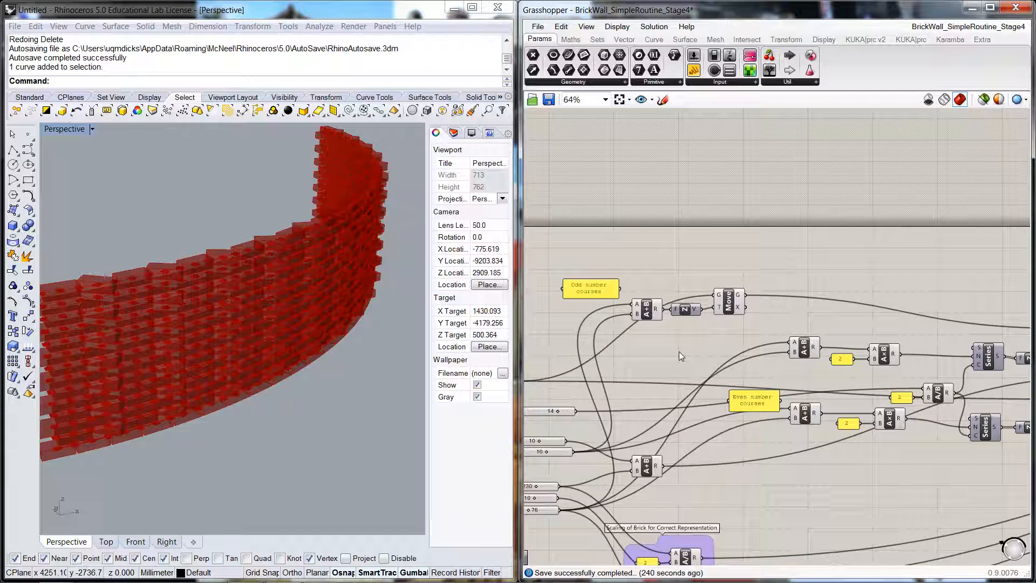
{"action": "scroll", "coordinate": [679, 351], "scroll_direction": "down", "scroll_amount": 1}
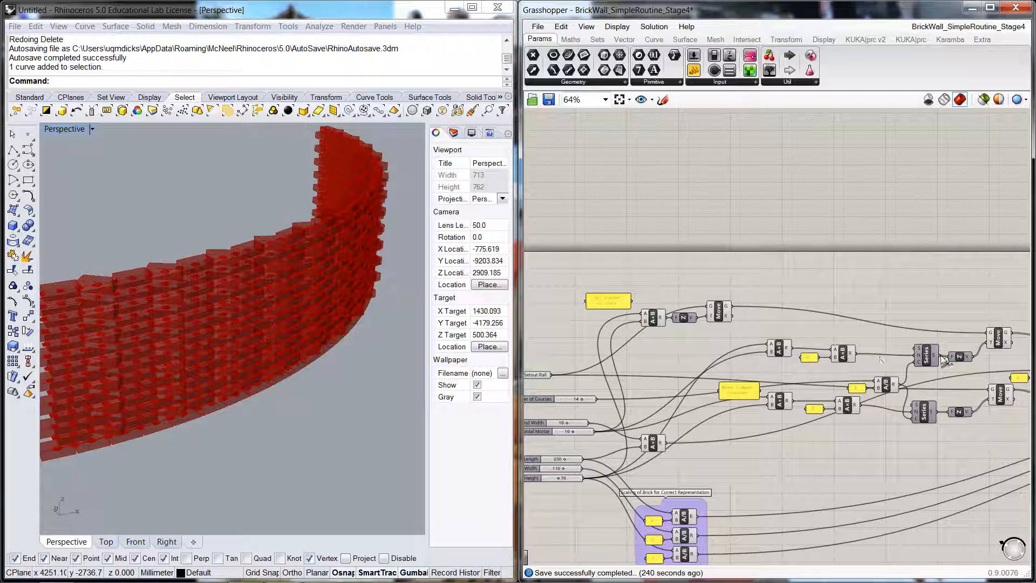
{"action": "right_click_drag", "start_coordinate": [761, 330], "coordinate": [717, 335]}
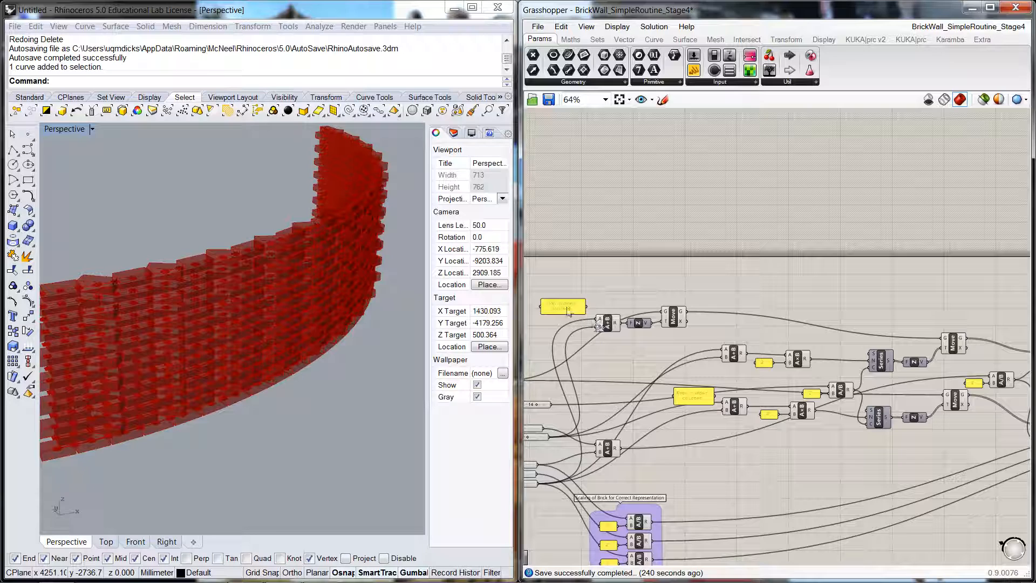
{"action": "left_click_drag", "start_coordinate": [562, 306], "coordinate": [602, 295]}
{"action": "left_click", "coordinate": [742, 289]}
{"action": "left_click_drag", "start_coordinate": [697, 402], "coordinate": [684, 410]}
{"action": "left_click", "coordinate": [664, 348]}
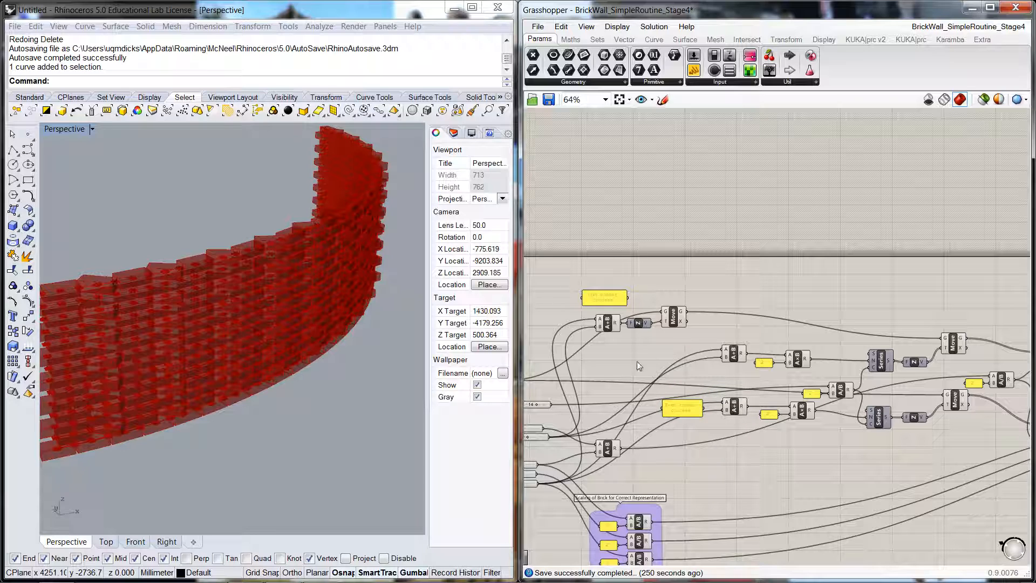
- Place the upper Multiplication component close beside its Addition component, with its value-2 panel underneath the Addition
{"action": "left_click", "coordinate": [732, 352]}
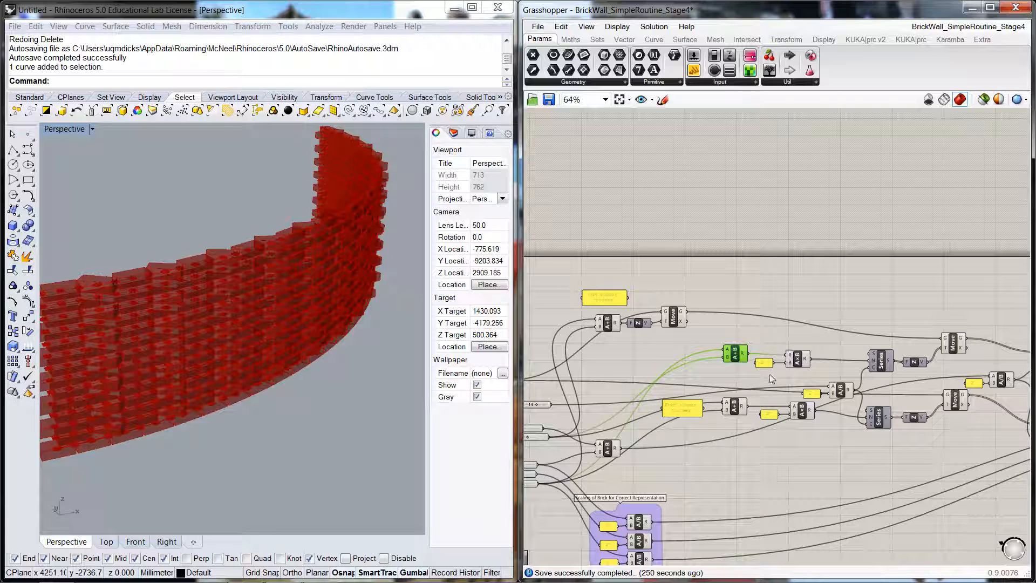
{"action": "scroll", "coordinate": [770, 377], "scroll_direction": "up", "scroll_amount": 3}
{"action": "left_click_drag", "start_coordinate": [764, 354], "coordinate": [731, 365]}
{"action": "left_click_drag", "start_coordinate": [817, 347], "coordinate": [726, 358]}
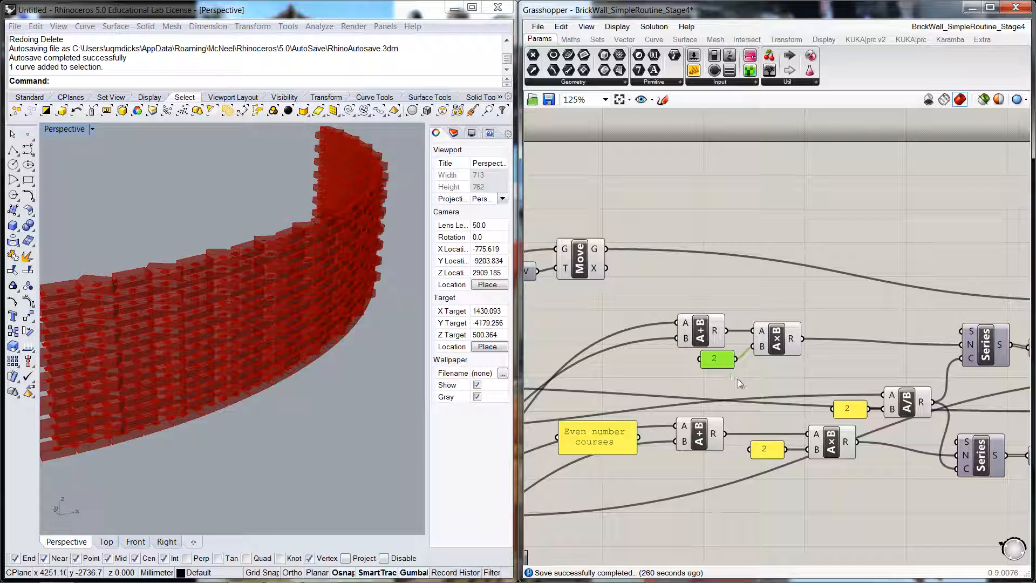
{"action": "left_click", "coordinate": [737, 378]}
- Bring the even-course Multiplication component close to its Addition component and tuck its value-2 panel below them
{"action": "left_click_drag", "start_coordinate": [751, 454], "coordinate": [706, 468]}
{"action": "left_click_drag", "start_coordinate": [831, 455], "coordinate": [774, 450]}
{"action": "left_click", "coordinate": [785, 481]}
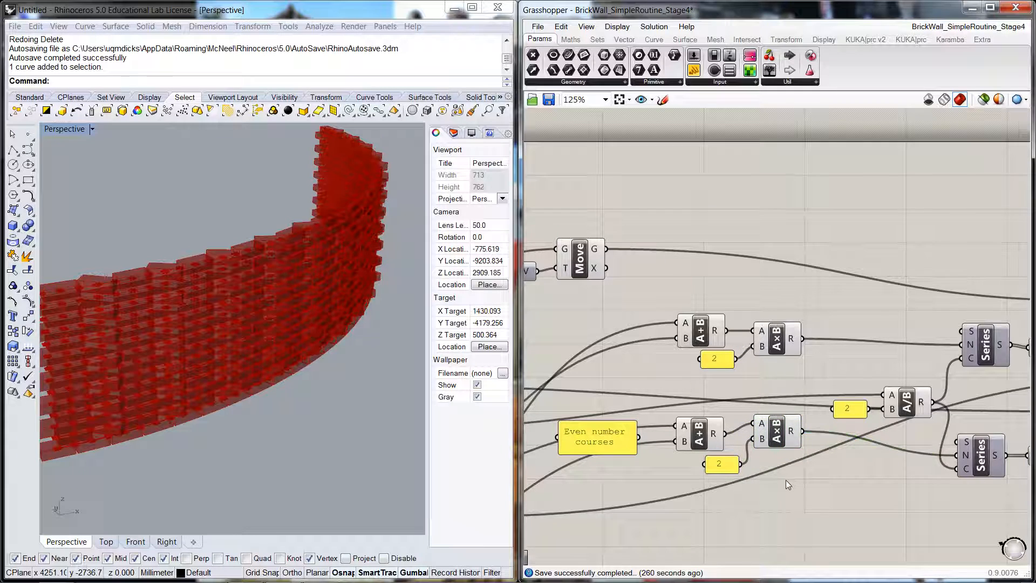
- Nudge the Division component that feeds both Series components, together with its value-2 panel, slightly up and left
{"action": "scroll", "coordinate": [785, 479], "scroll_direction": "down", "scroll_amount": 1}
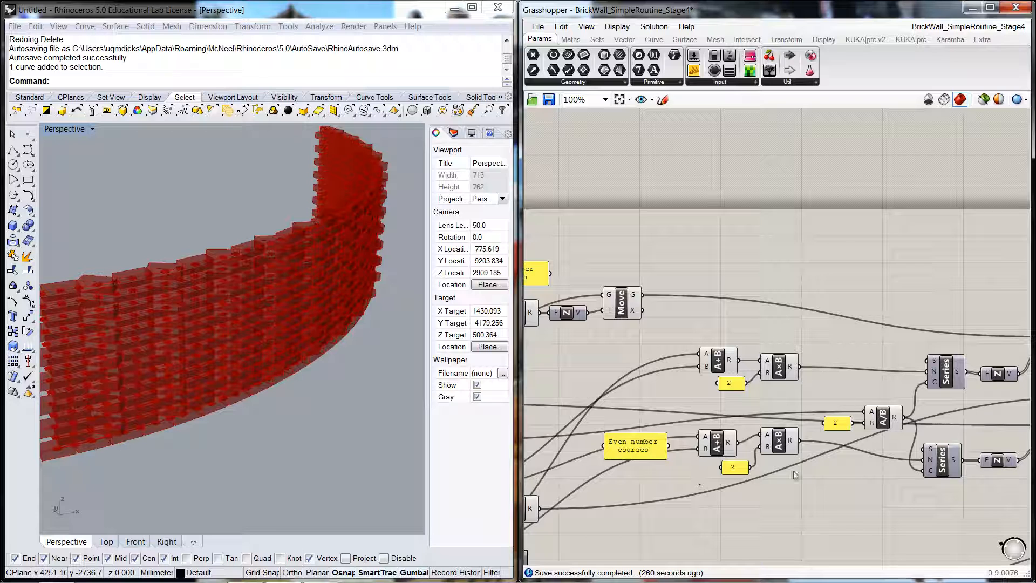
{"action": "right_click_drag", "start_coordinate": [866, 517], "coordinate": [748, 504]}
{"action": "left_click_drag", "start_coordinate": [774, 407], "coordinate": [717, 409]}
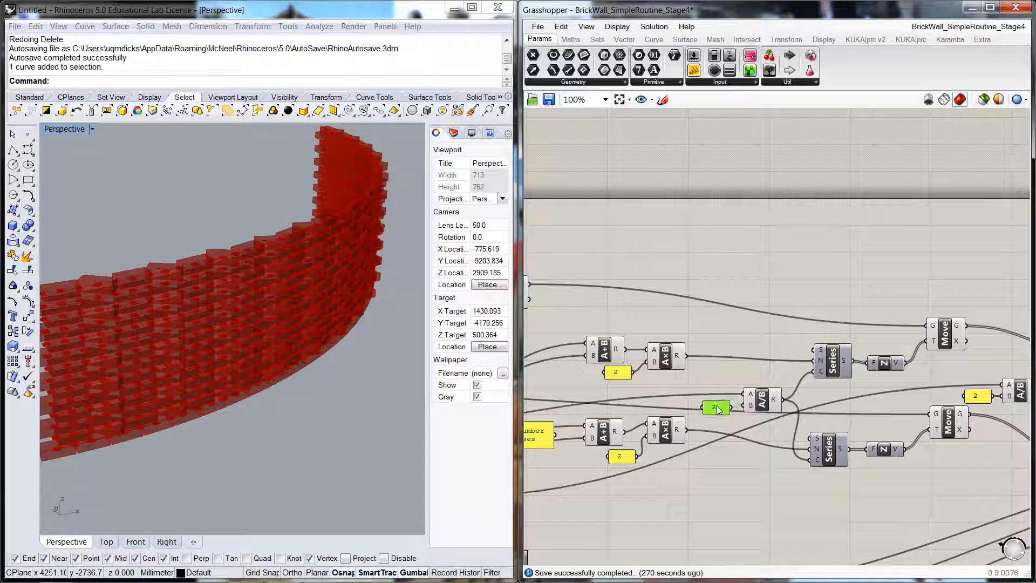
- Align the Series, Unit Z and Move components of the upper and lower course rows into two compact, matching rows
{"action": "scroll", "coordinate": [855, 497], "scroll_direction": "down", "scroll_amount": 2}
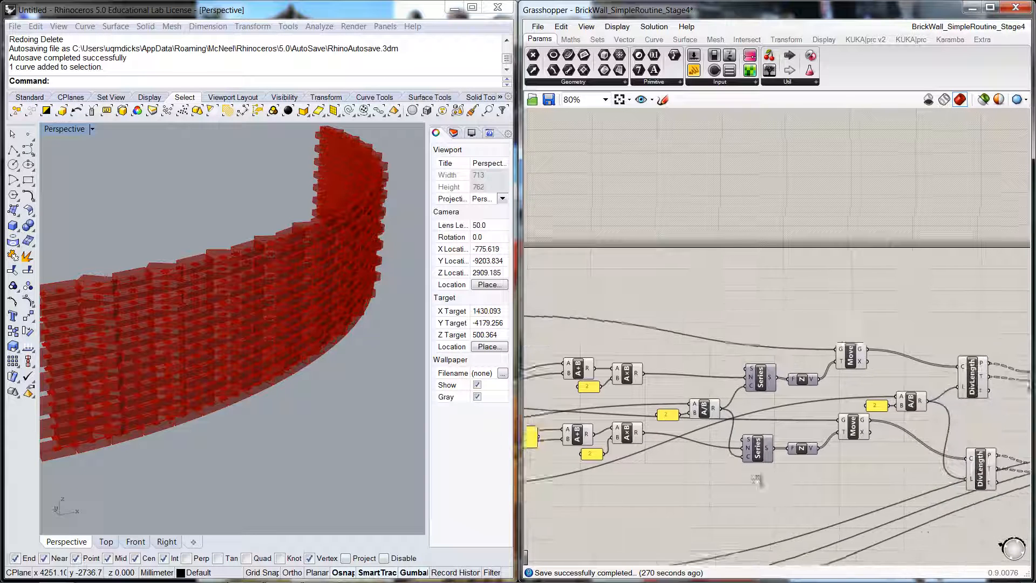
{"action": "right_click_drag", "start_coordinate": [920, 366], "coordinate": [782, 346]}
{"action": "left_click_drag", "start_coordinate": [783, 346], "coordinate": [770, 336]}
{"action": "left_click_drag", "start_coordinate": [746, 377], "coordinate": [697, 360]}
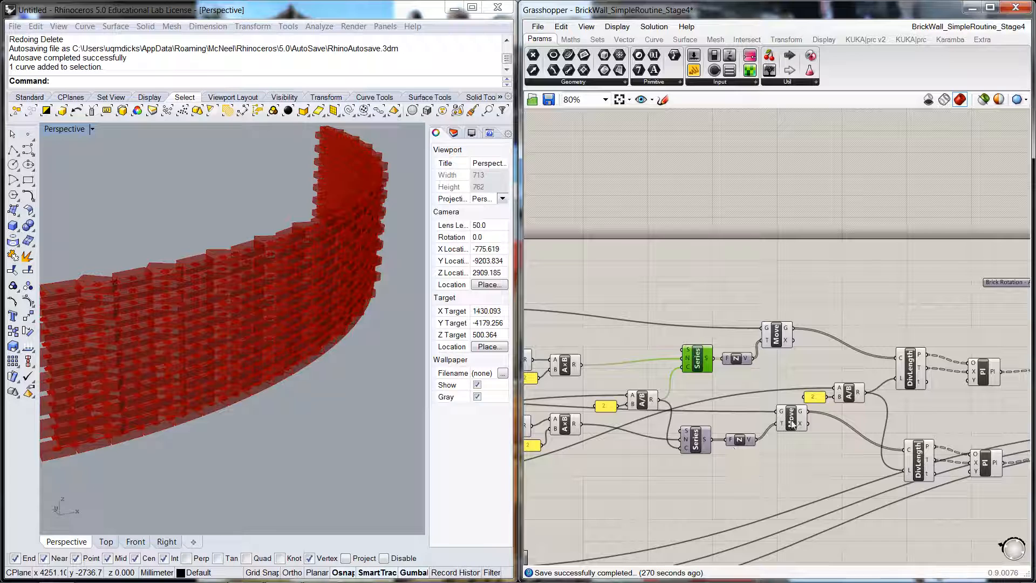
{"action": "left_click_drag", "start_coordinate": [792, 424], "coordinate": [701, 432]}
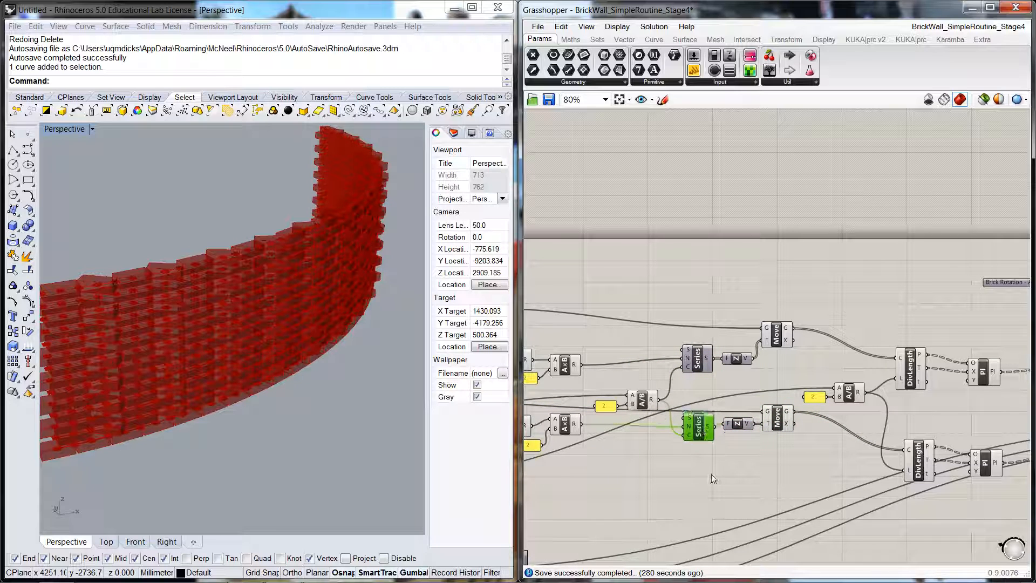
- Tighten the upper Multiplication component and its value-2 panel further left against their Addition component
{"action": "scroll", "coordinate": [714, 472], "scroll_direction": "down", "scroll_amount": 3}
{"action": "right_click_drag", "start_coordinate": [713, 472], "coordinate": [813, 453]}
{"action": "scroll", "coordinate": [769, 448], "scroll_direction": "up", "scroll_amount": 2}
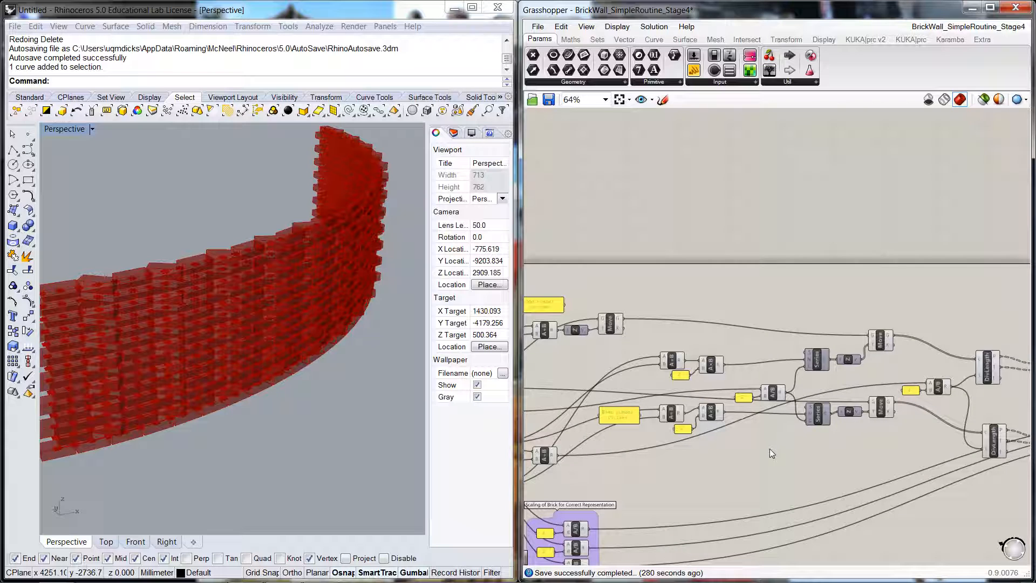
{"action": "scroll", "coordinate": [665, 385], "scroll_direction": "up", "scroll_amount": 4}
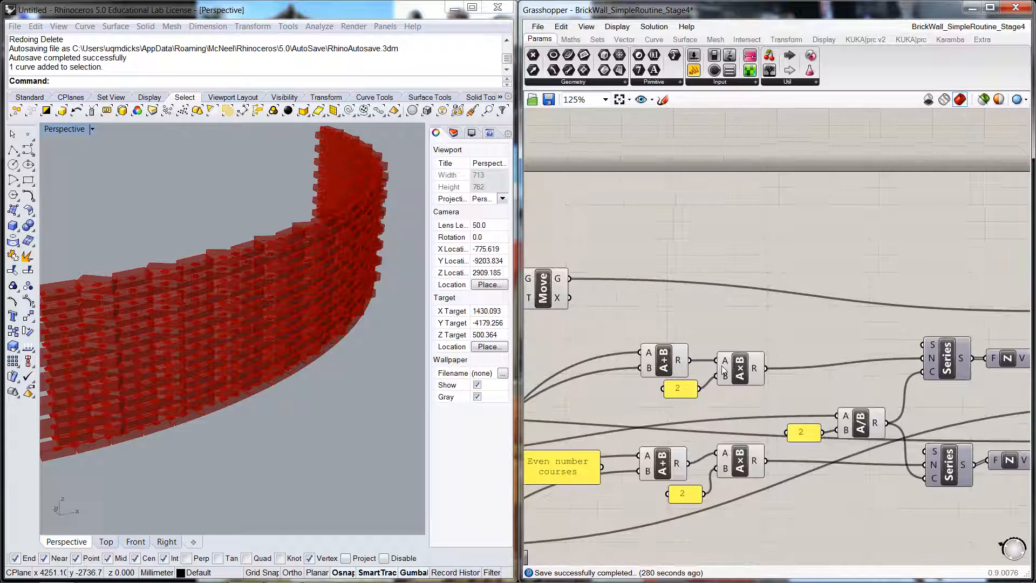
{"action": "left_click", "coordinate": [728, 372]}
{"action": "left_click_drag", "start_coordinate": [687, 395], "coordinate": [665, 397]}
{"action": "scroll", "coordinate": [757, 348], "scroll_direction": "down", "scroll_amount": 4}
{"action": "scroll", "coordinate": [724, 358], "scroll_direction": "up", "scroll_amount": 2}
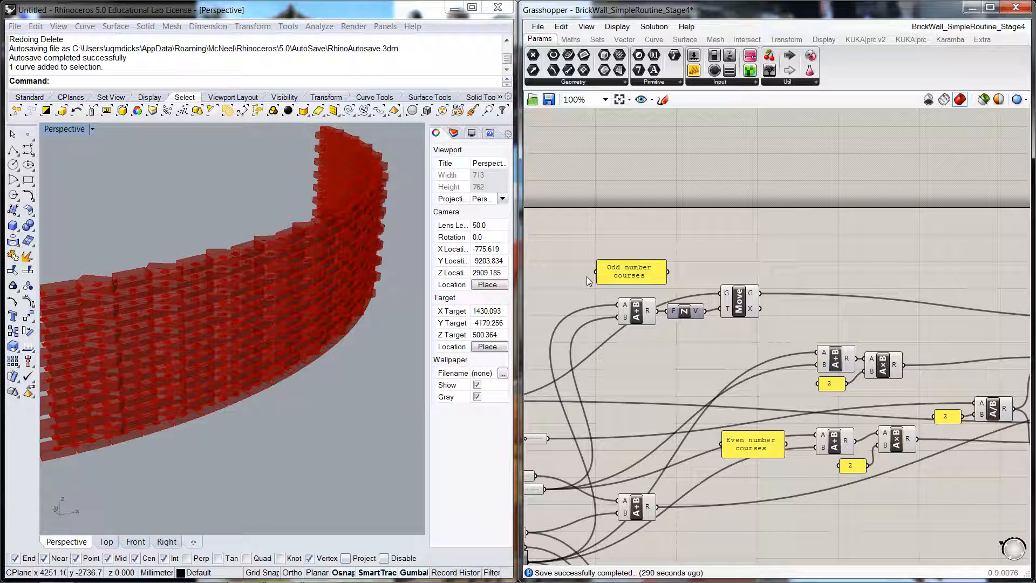
- Move the "Odd number courses" panel up and left, and group the Addition, Unit Z and Move components below it
{"action": "left_click_drag", "start_coordinate": [633, 273], "coordinate": [615, 246]}
{"action": "left_click", "coordinate": [634, 277]}
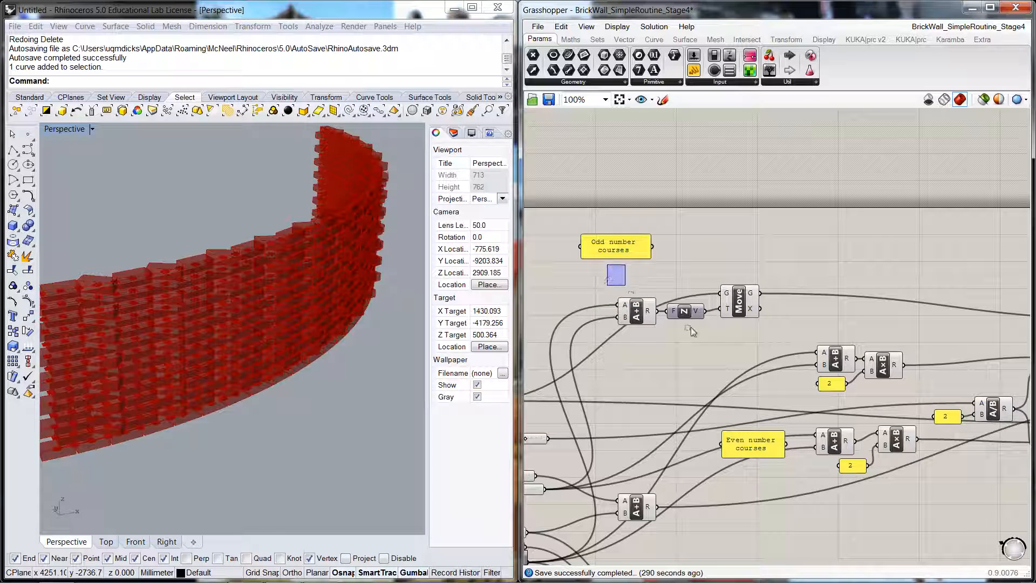
{"action": "left_click_drag", "start_coordinate": [691, 327], "coordinate": [769, 352]}
{"action": "right_click", "coordinate": [753, 303]}
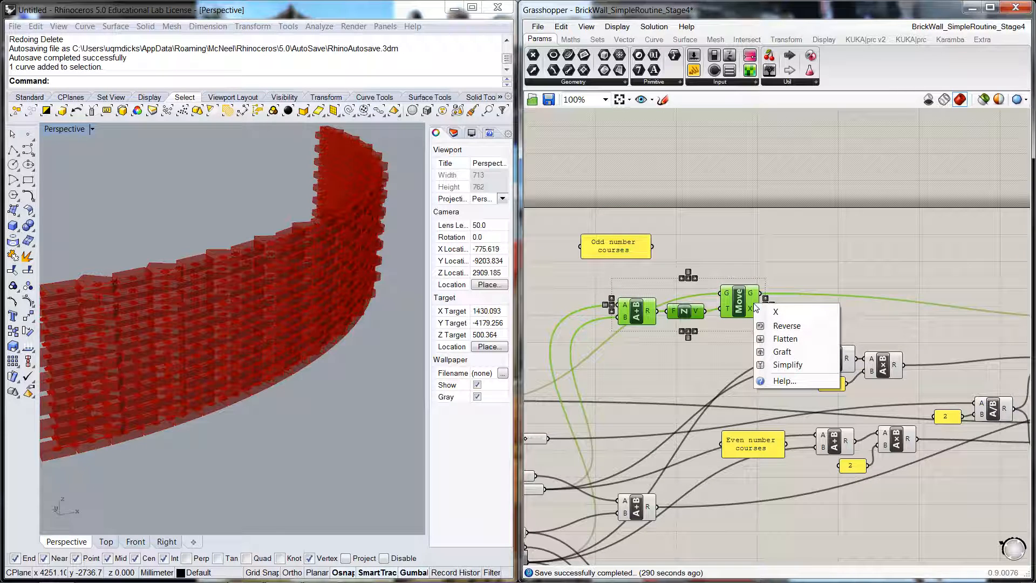
{"action": "left_click", "coordinate": [562, 27]}
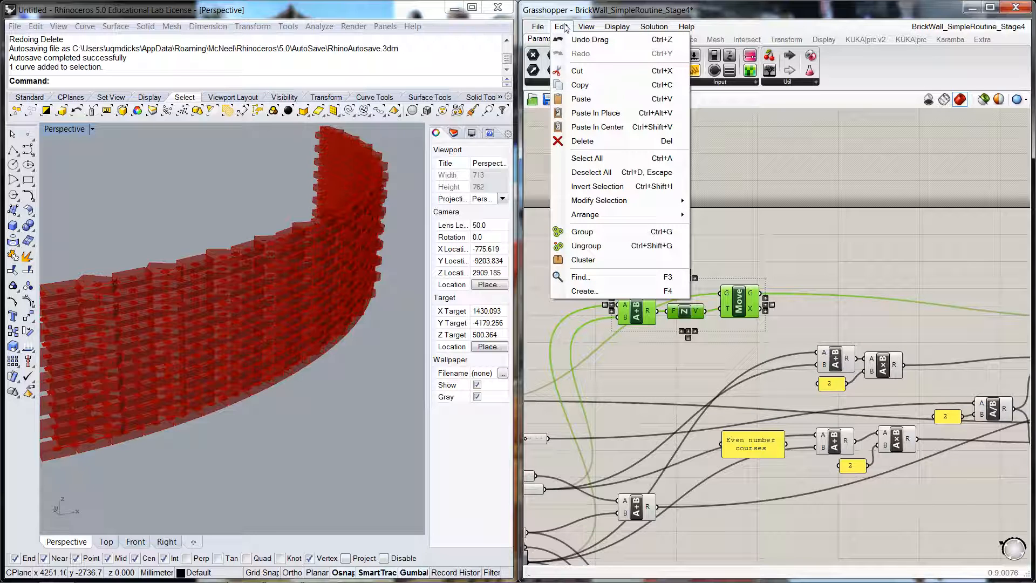
{"action": "left_click", "coordinate": [582, 232]}
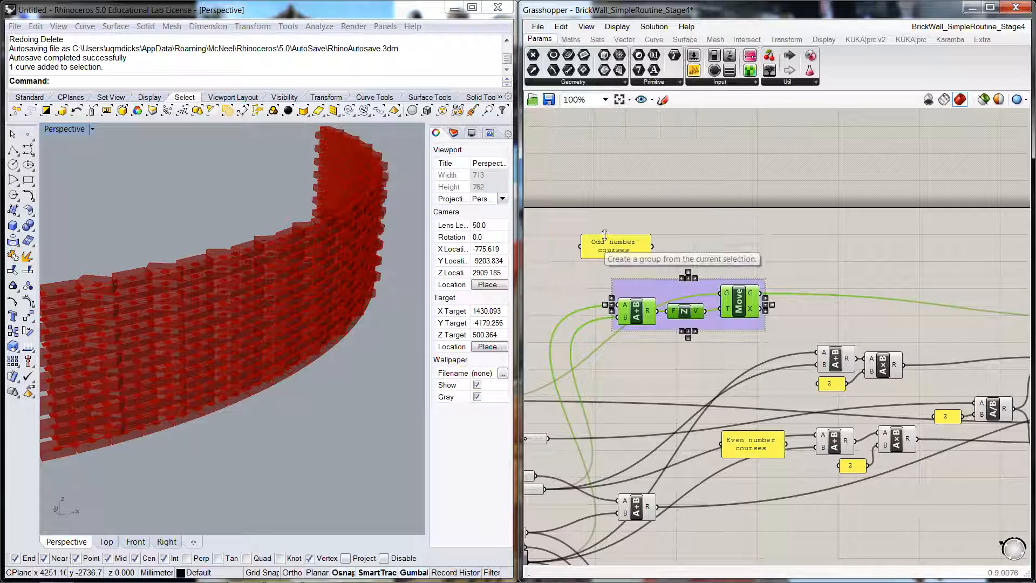
- Name the new group "Duplication of First Setout Rail - Odd Courses"
{"action": "right_click", "coordinate": [717, 285]}
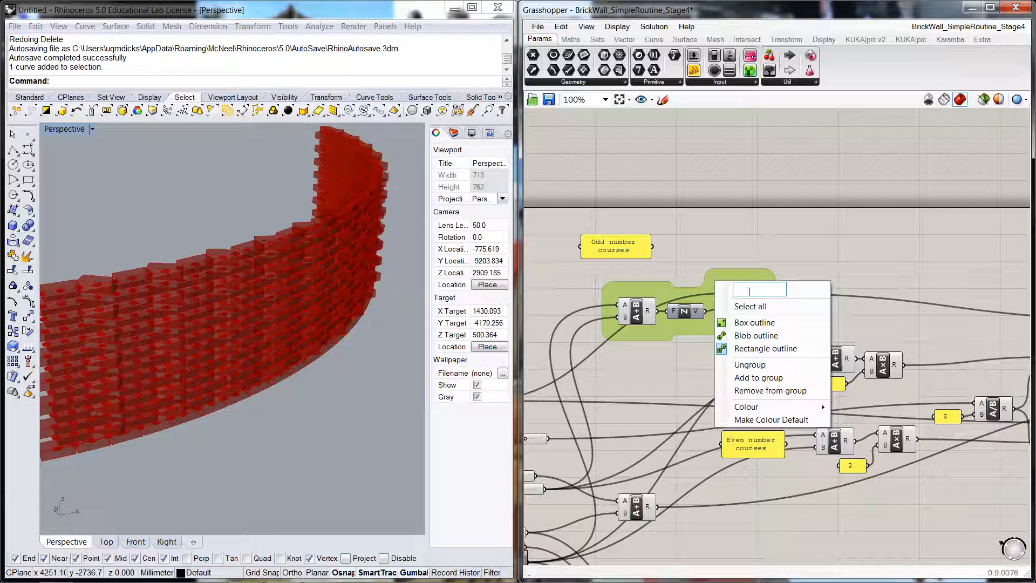
{"action": "type", "text": "CopDuplicat"}
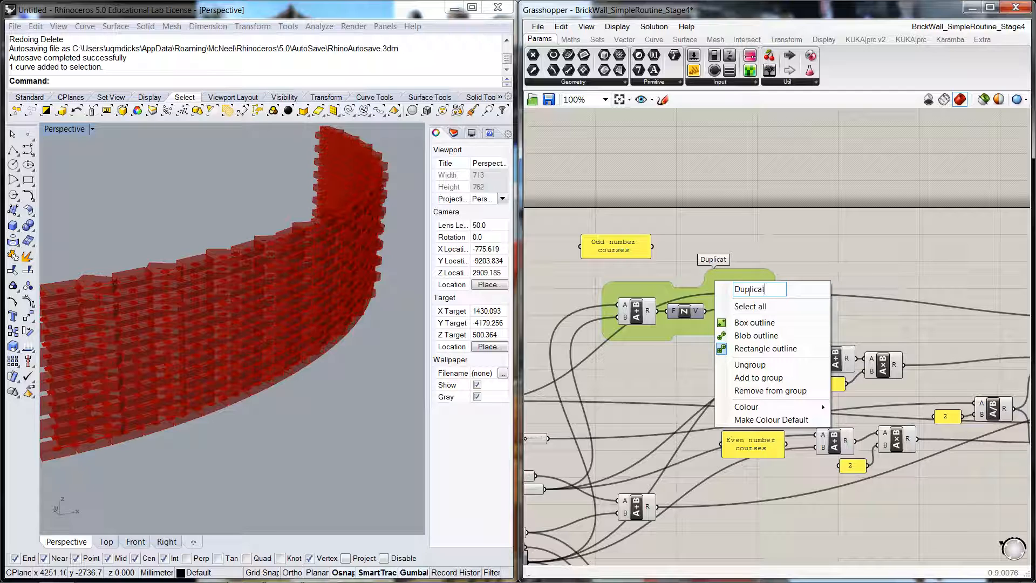
{"action": "type", "text": "ion of"}
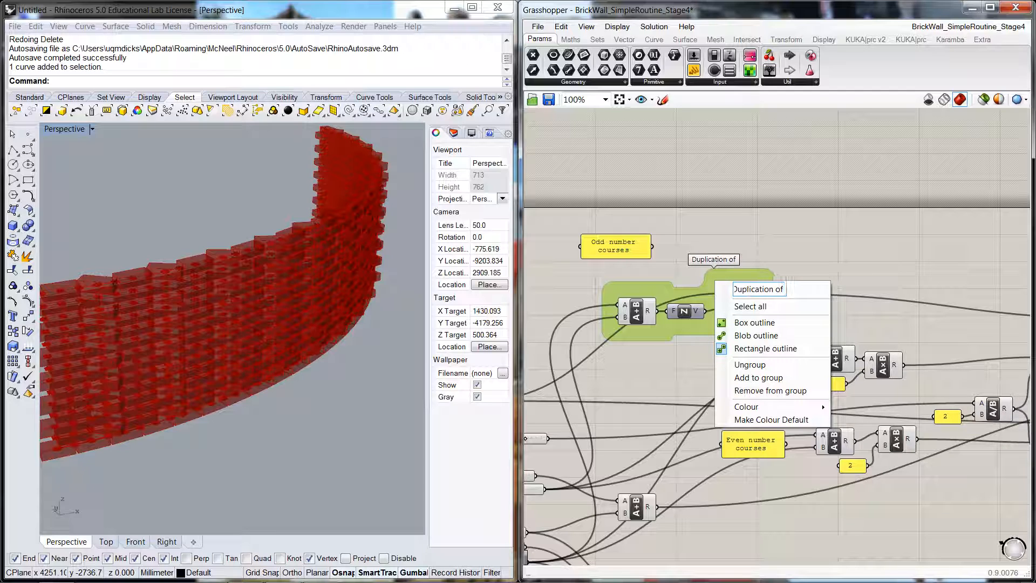
{"action": "type", "text": " First"}
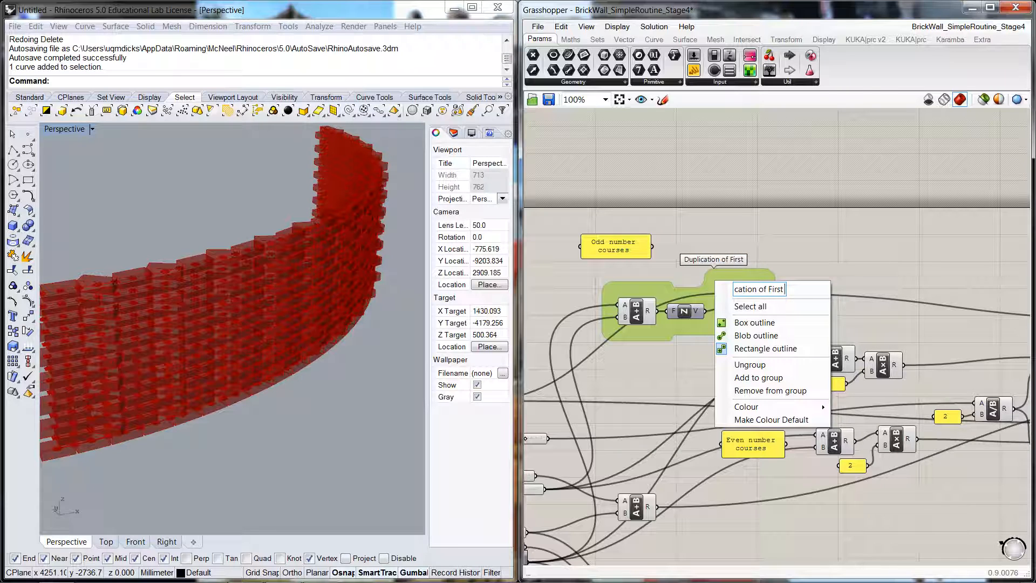
{"action": "type", "text": " Setout R"}
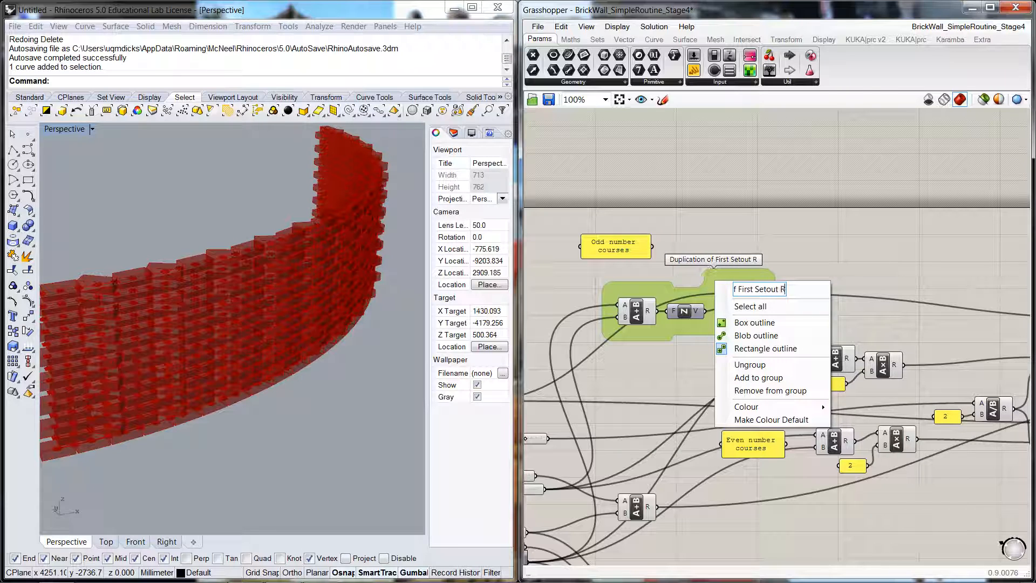
{"action": "type", "text": "ail -"}
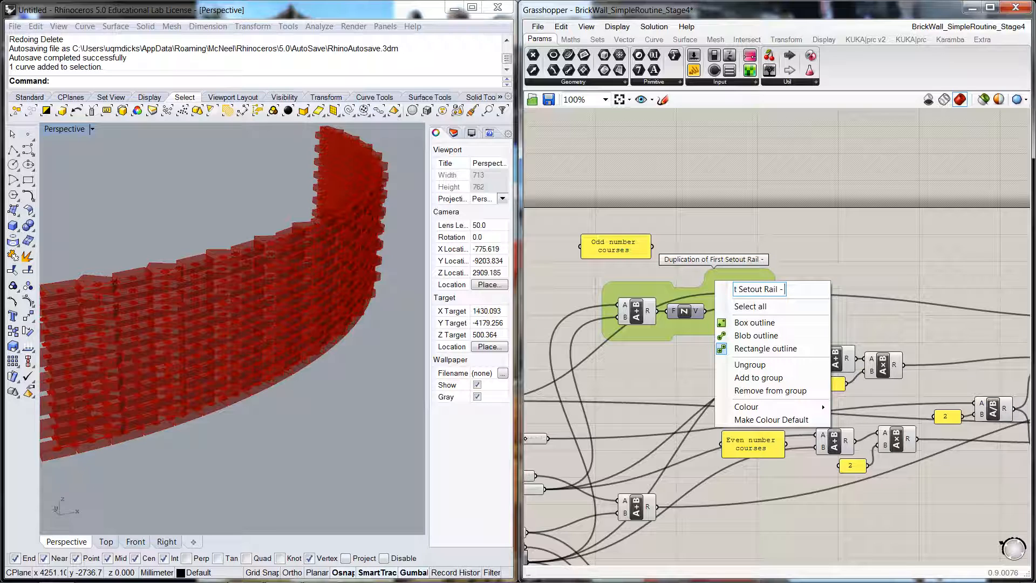
{"action": "type", "text": " Odd"}
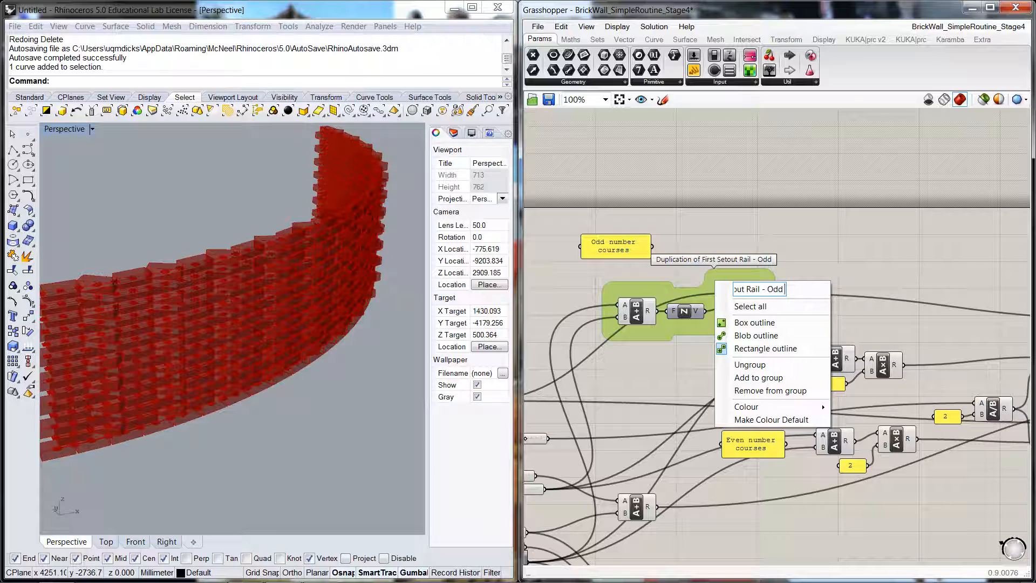
{"action": "type", "text": " Courses"}
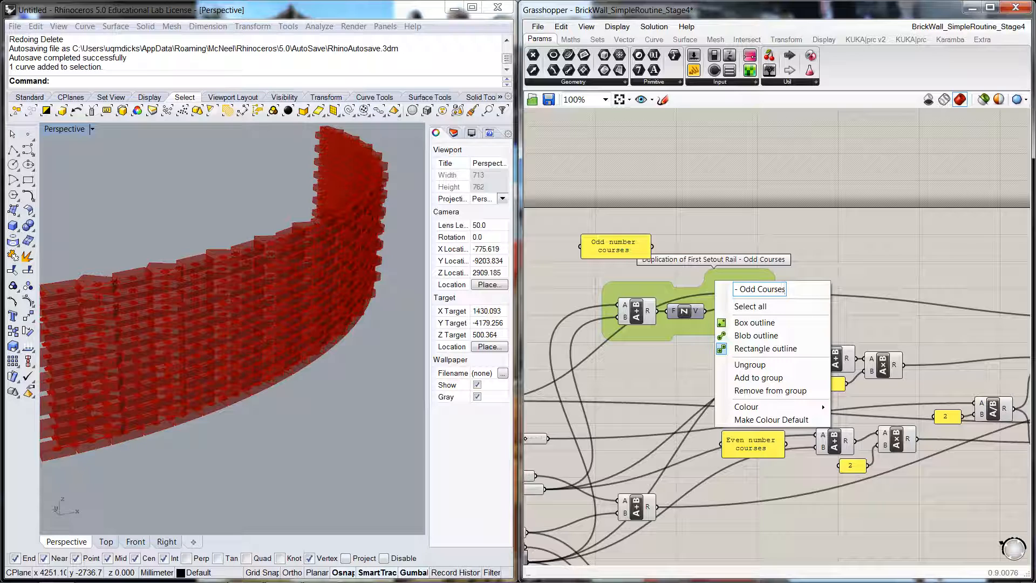
- Confirm the group name and move the "Duplication of First Setout Rail - Odd Courses" group slightly down, clear of the "Odd number courses" panel
{"action": "key", "text": "Return"}
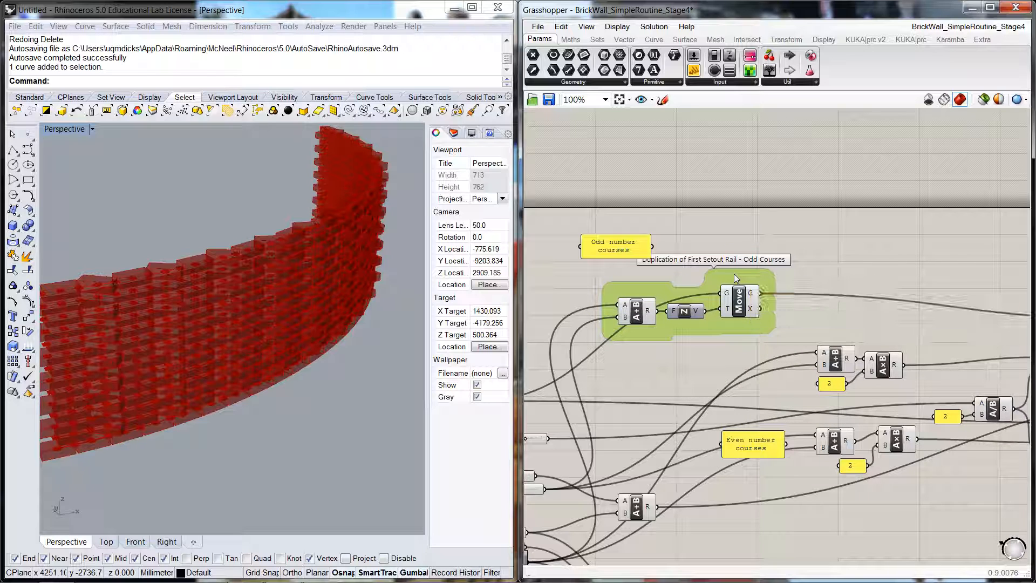
{"action": "left_click_drag", "start_coordinate": [734, 274], "coordinate": [751, 292]}
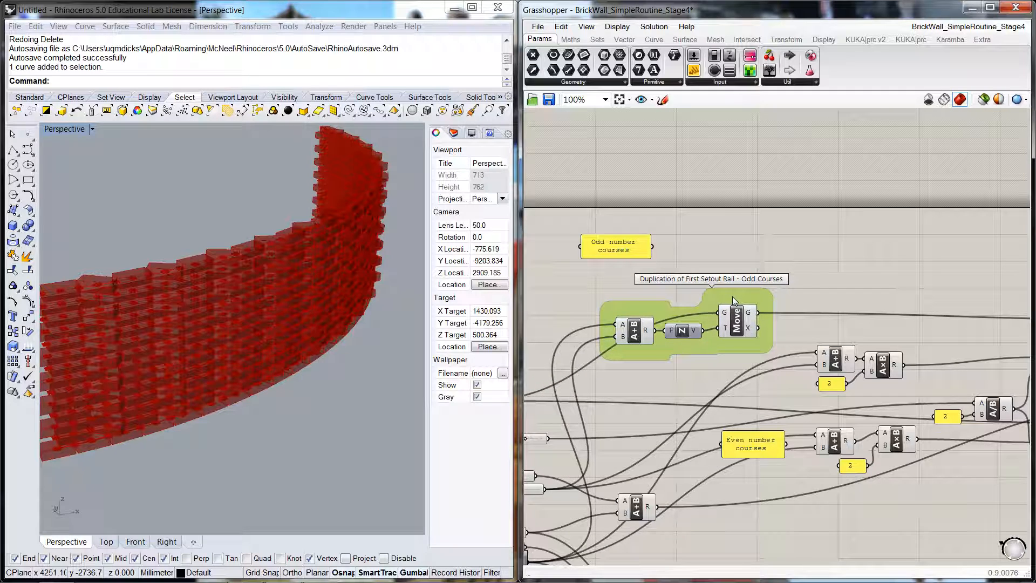
{"action": "left_click", "coordinate": [850, 276]}
- Examine the upper Addition component and trace its input wires back to the brick and mortar sliders
{"action": "scroll", "coordinate": [851, 275], "scroll_direction": "down", "scroll_amount": 2}
{"action": "right_click_drag", "start_coordinate": [874, 270], "coordinate": [805, 218]}
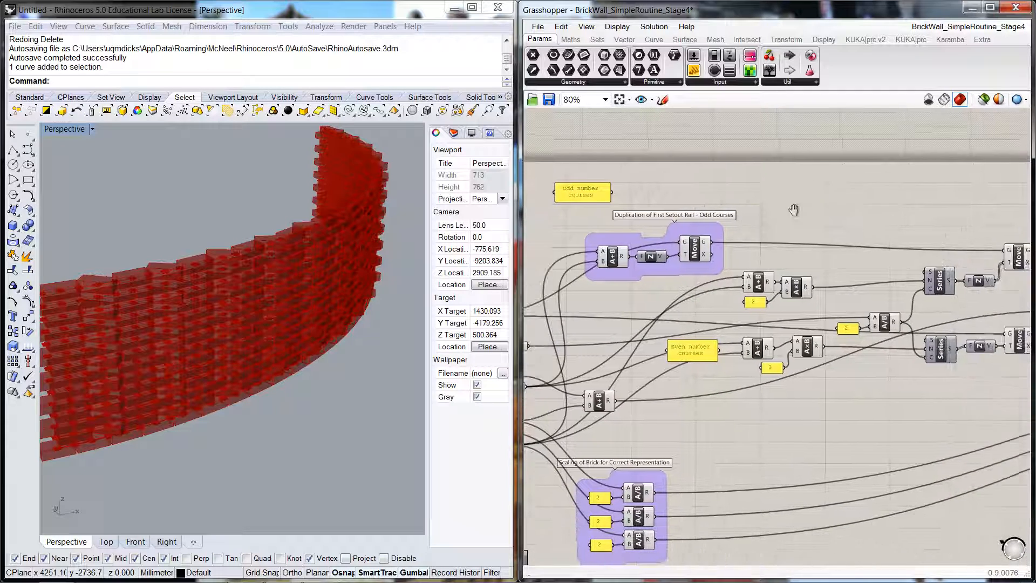
{"action": "right_click_drag", "start_coordinate": [816, 396], "coordinate": [757, 409]}
{"action": "left_click", "coordinate": [740, 358]}
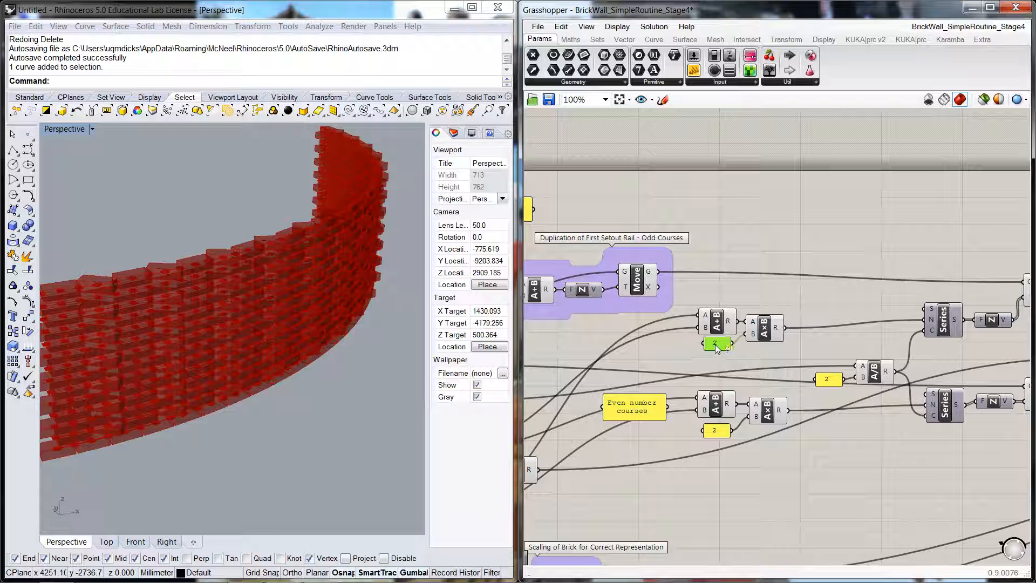
{"action": "scroll", "coordinate": [729, 354], "scroll_direction": "down", "scroll_amount": 1}
{"action": "right_click_drag", "start_coordinate": [728, 354], "coordinate": [836, 277]}
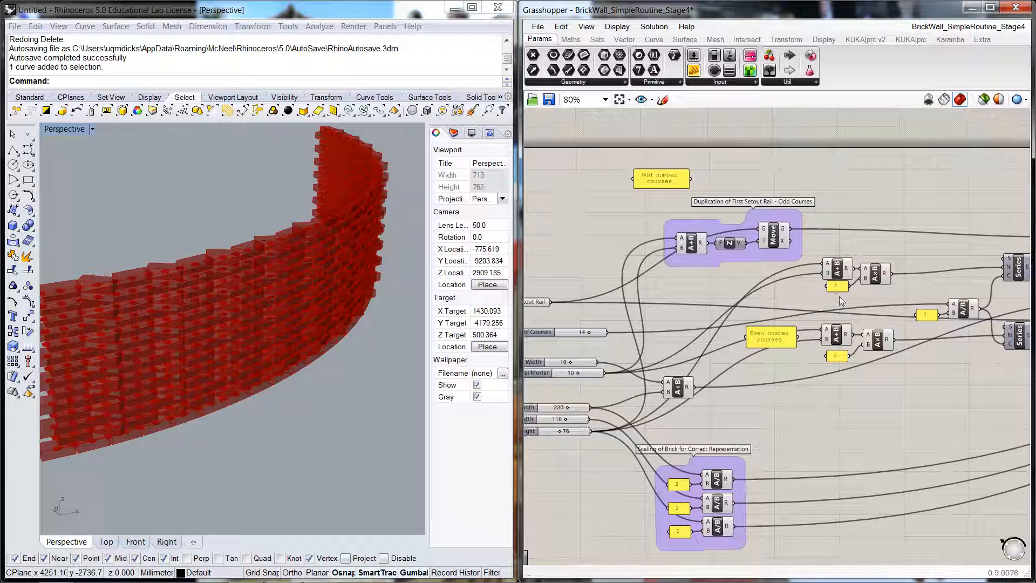
{"action": "left_click", "coordinate": [828, 269]}
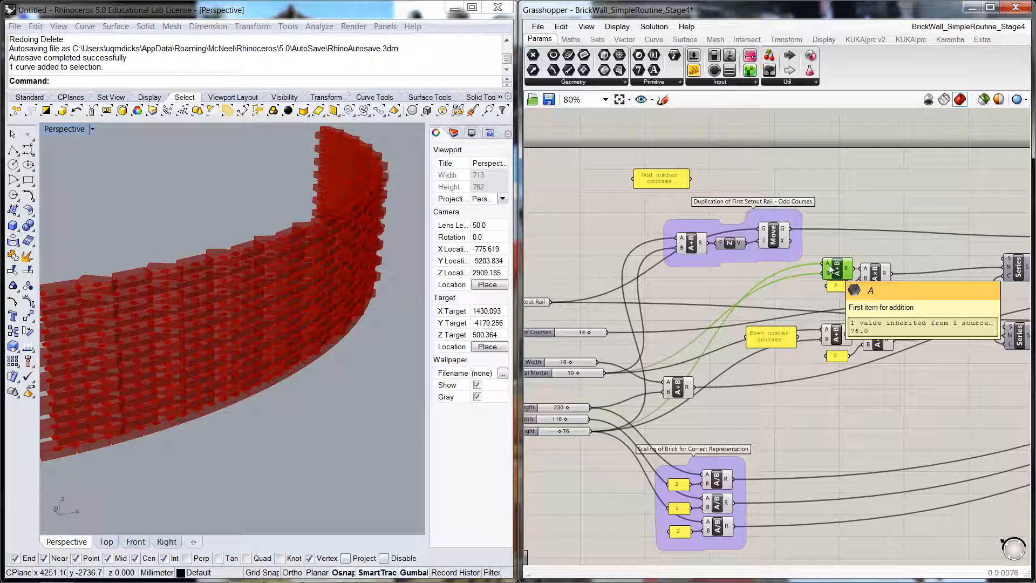
{"action": "right_click_drag", "start_coordinate": [831, 268], "coordinate": [885, 257]}
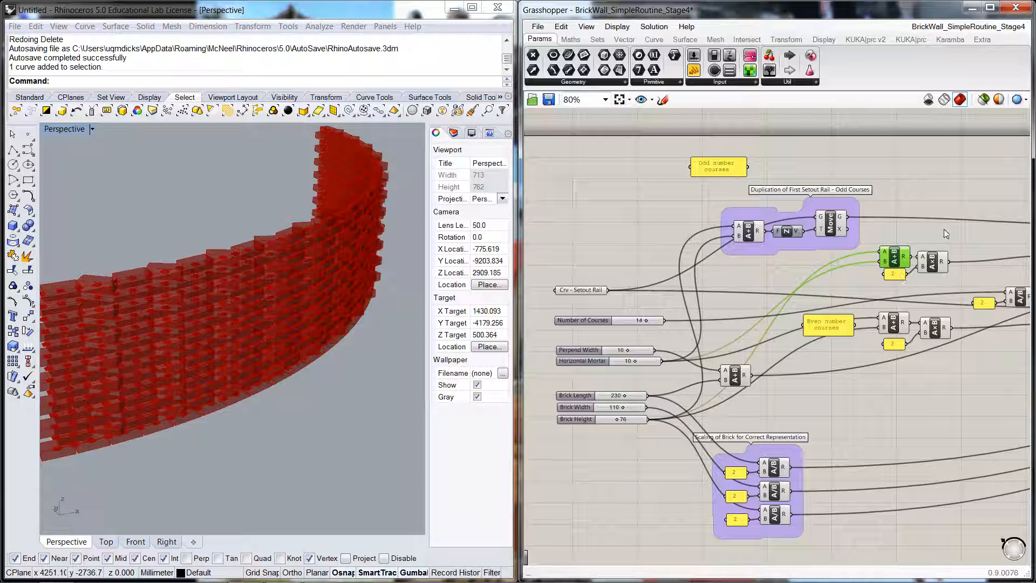
{"action": "right_click_drag", "start_coordinate": [927, 234], "coordinate": [803, 228]}
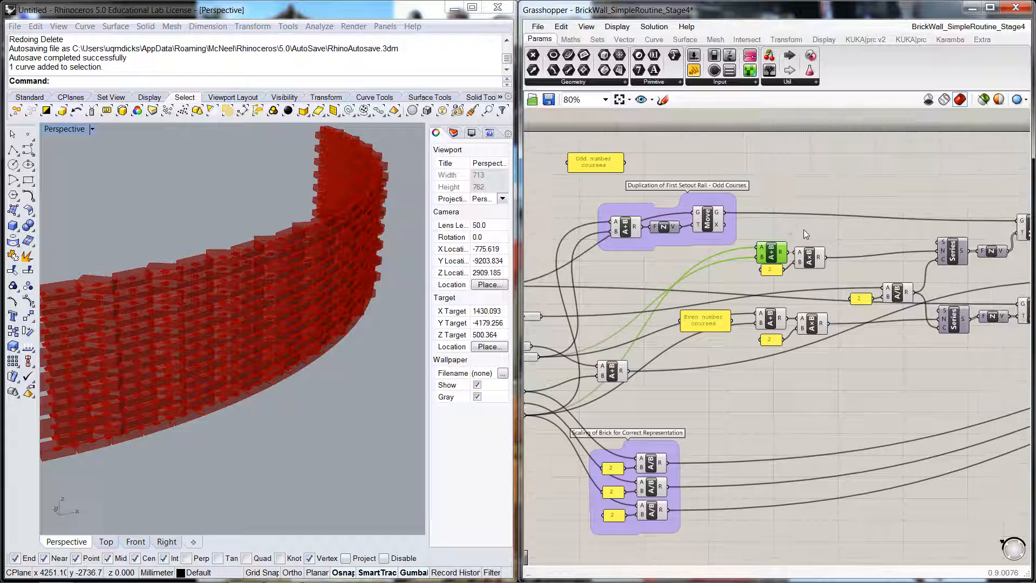
{"action": "scroll", "coordinate": [804, 230], "scroll_direction": "up", "scroll_amount": 1}
{"action": "scroll", "coordinate": [803, 230], "scroll_direction": "up", "scroll_amount": 1}
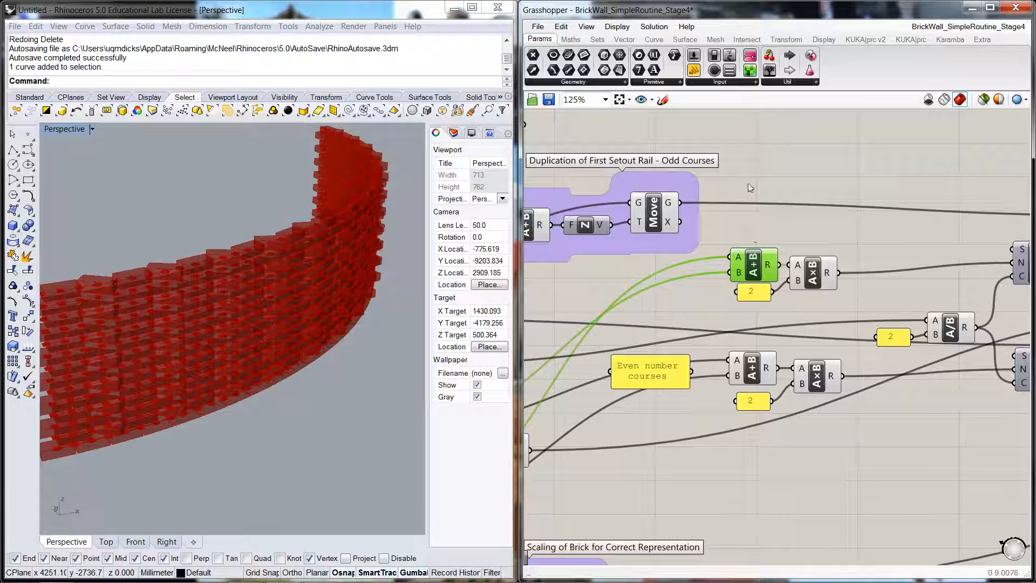
- Nudge the upper Multiplication component slightly right and its value-2 panel slightly down to match the spacing of the lower row
{"action": "left_click", "coordinate": [808, 249]}
{"action": "left_click_drag", "start_coordinate": [816, 266], "coordinate": [821, 266]}
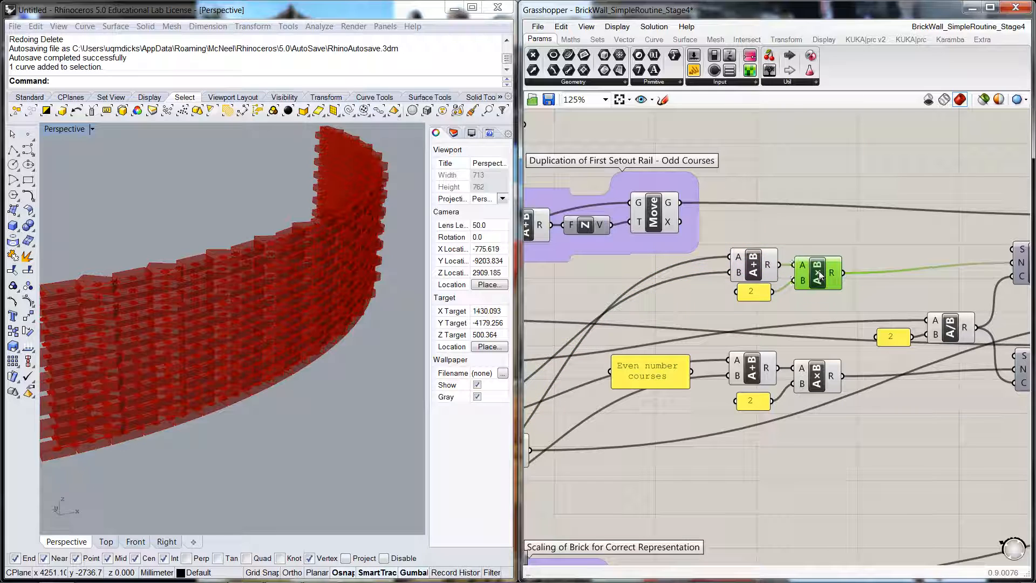
{"action": "left_click", "coordinate": [752, 294]}
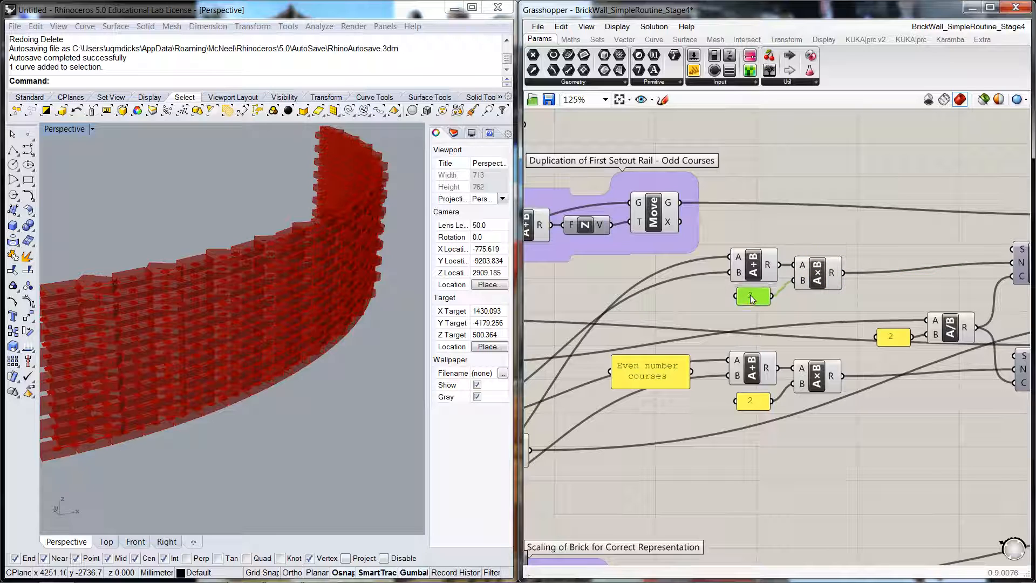
- Group the upper Addition and Multiplication components together with their value-2 panel
{"action": "left_click_drag", "start_coordinate": [719, 229], "coordinate": [866, 323]}
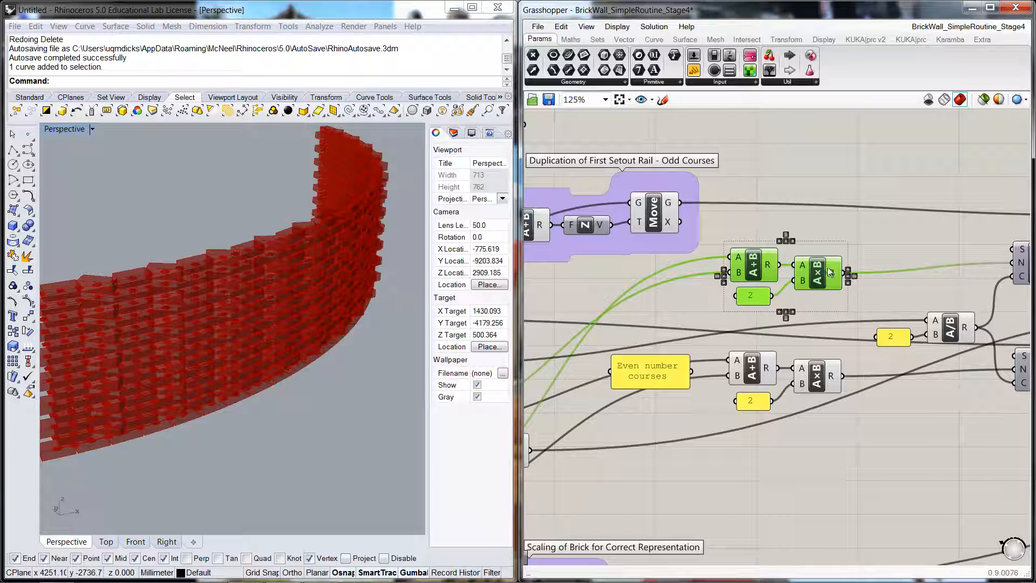
{"action": "right_click", "coordinate": [830, 272]}
{"action": "left_click", "coordinate": [562, 26]}
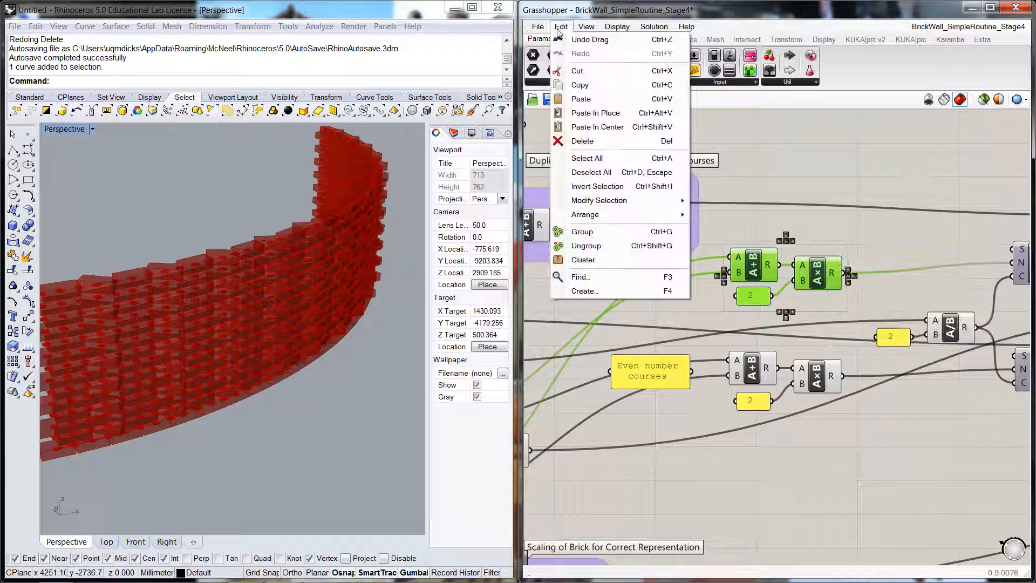
{"action": "left_click", "coordinate": [582, 231]}
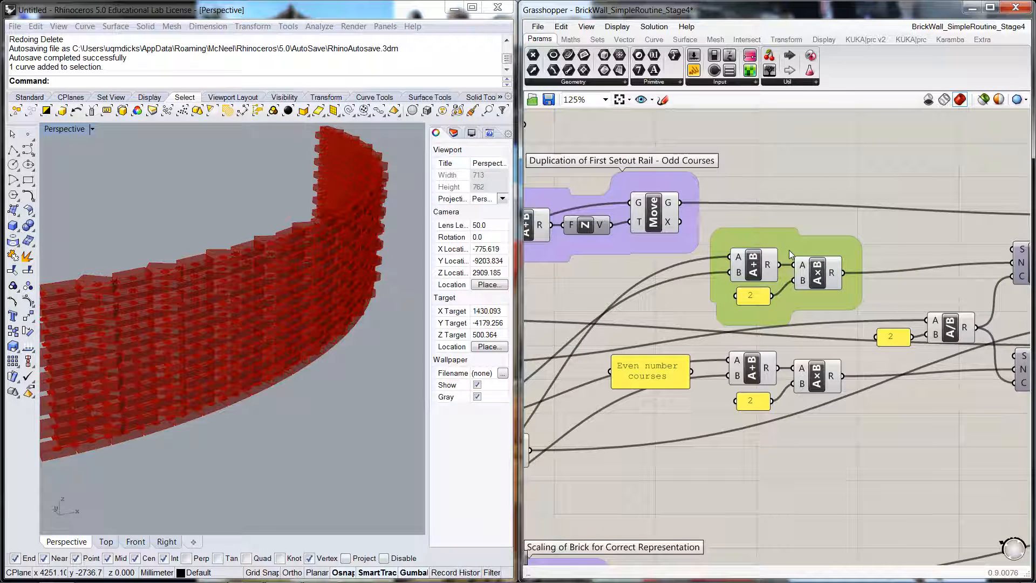
- Name the new group "Distance between odd courses" and shift it slightly down and right
{"action": "right_click", "coordinate": [814, 234]}
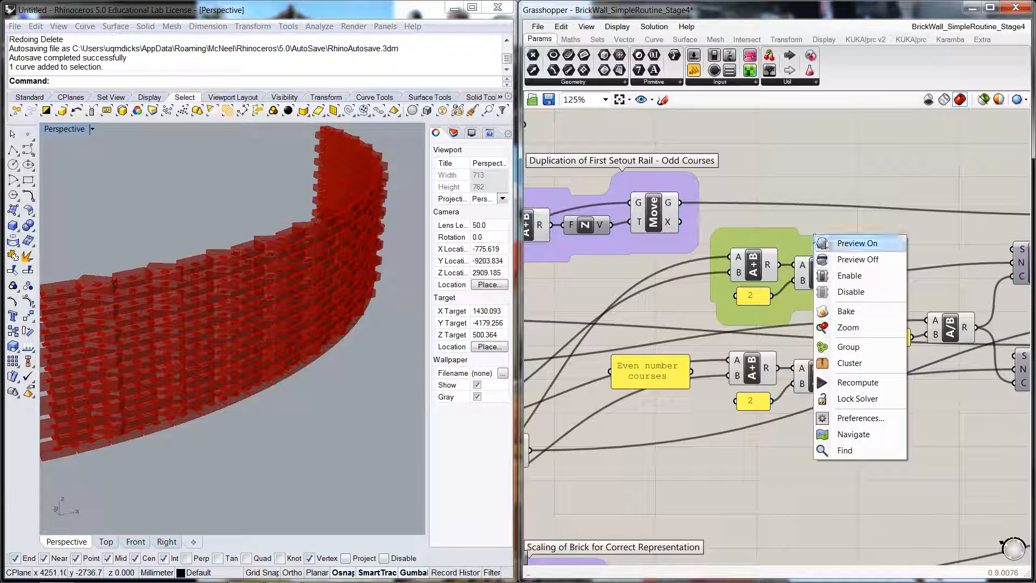
{"action": "left_click", "coordinate": [778, 237]}
{"action": "right_click", "coordinate": [779, 237]}
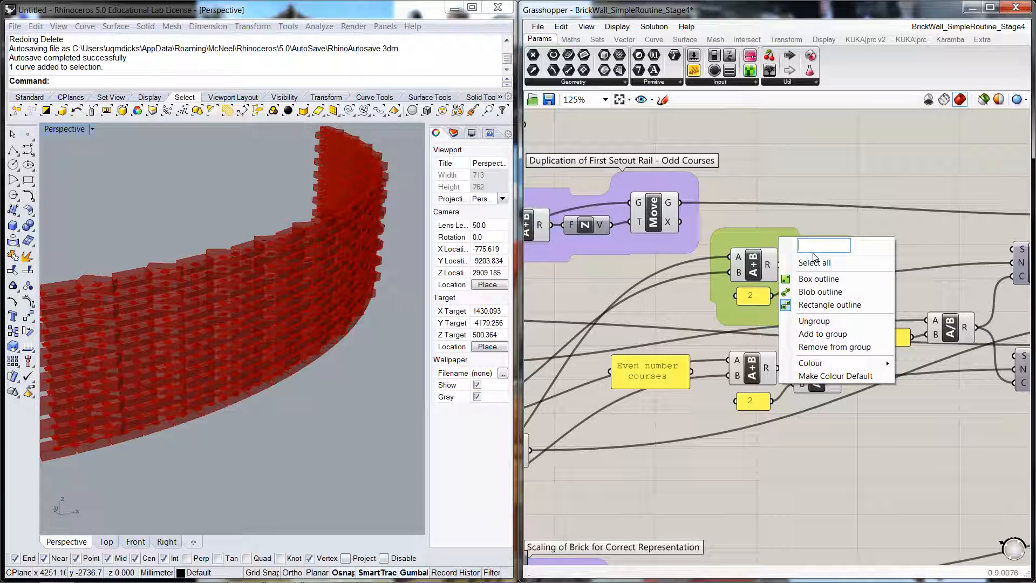
{"action": "type", "text": "Distance"}
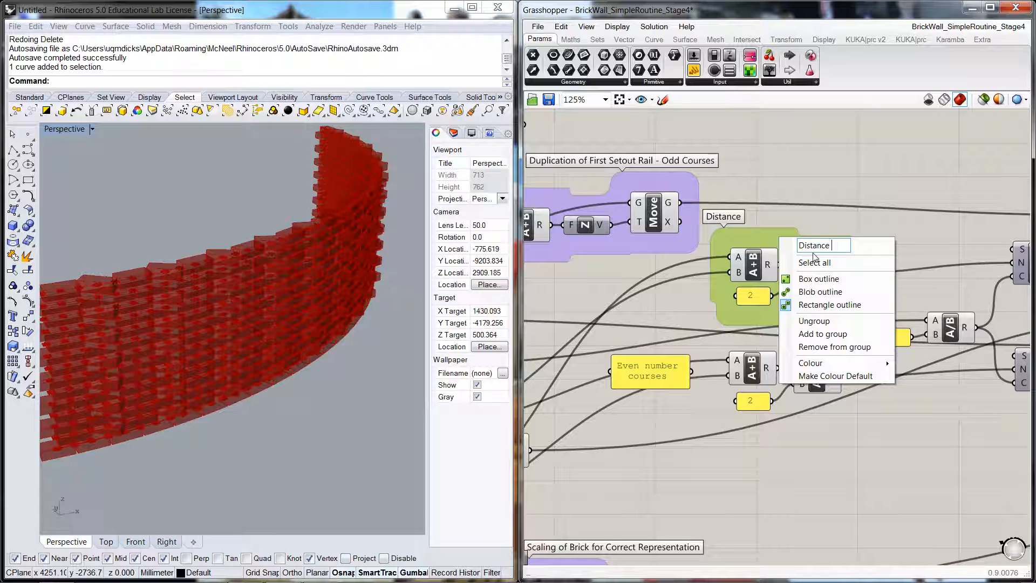
{"action": "type", "text": " betwee"}
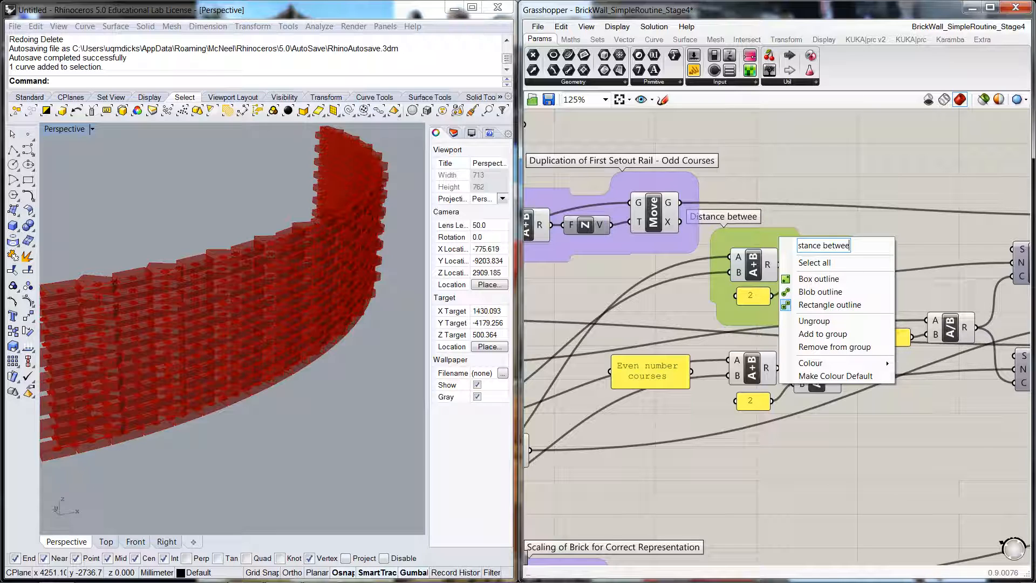
{"action": "type", "text": "n odd cour"}
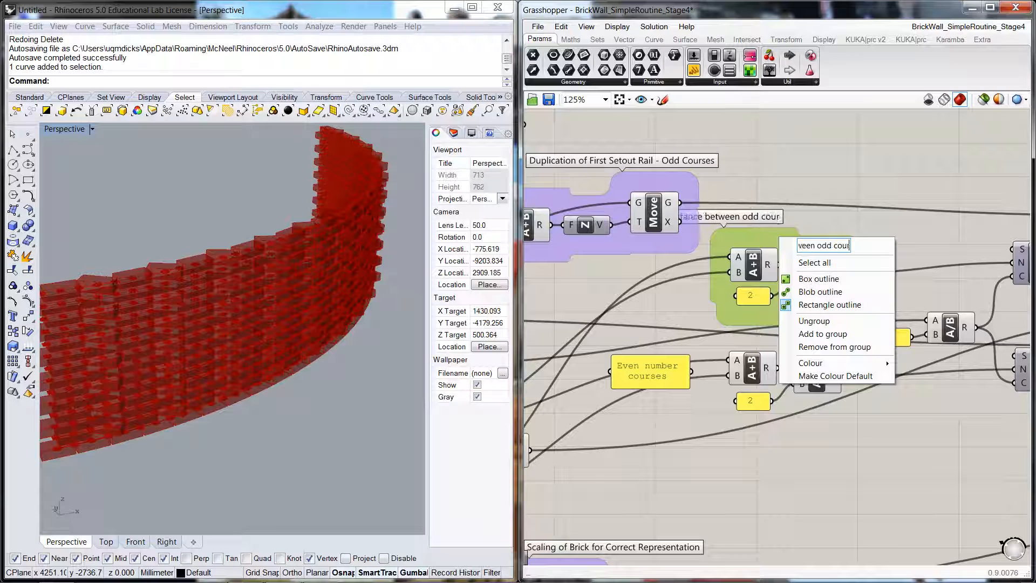
{"action": "type", "text": "ses"}
{"action": "left_click", "coordinate": [905, 168]}
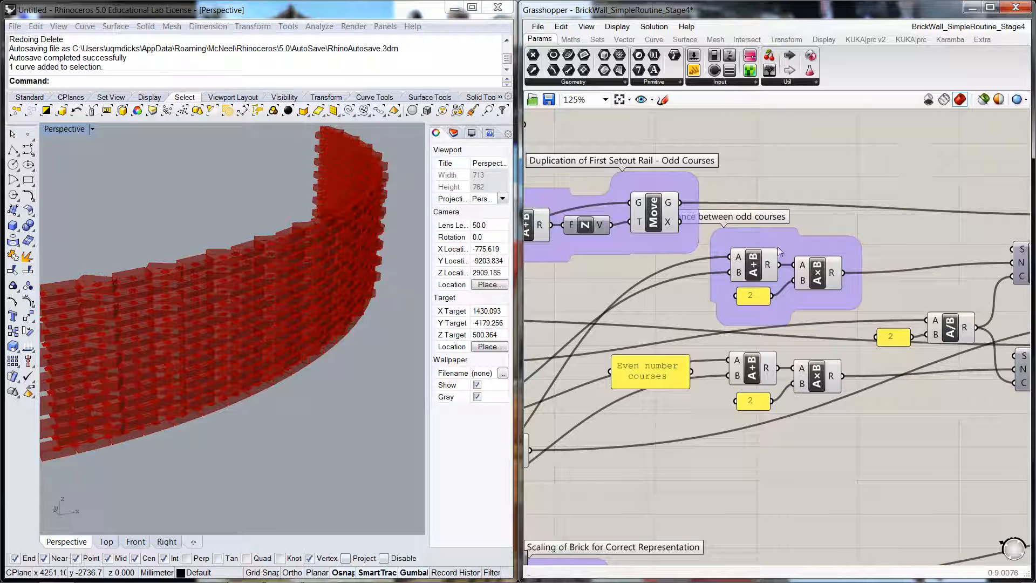
{"action": "left_click_drag", "start_coordinate": [783, 245], "coordinate": [793, 270]}
{"action": "left_click", "coordinate": [825, 208]}
- Group the lower Addition and Multiplication components, beside the "Even number courses" panel, with their value-2 panel
{"action": "scroll", "coordinate": [841, 210], "scroll_direction": "down", "scroll_amount": 2}
{"action": "right_click_drag", "start_coordinate": [843, 214], "coordinate": [762, 258]}
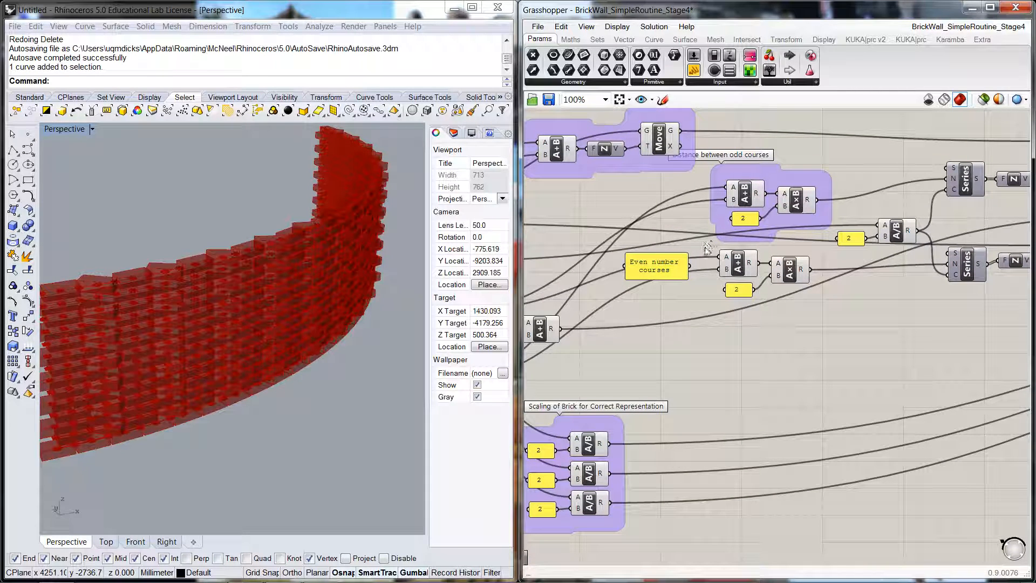
{"action": "left_click_drag", "start_coordinate": [707, 247], "coordinate": [825, 317]}
{"action": "right_click", "coordinate": [792, 264]}
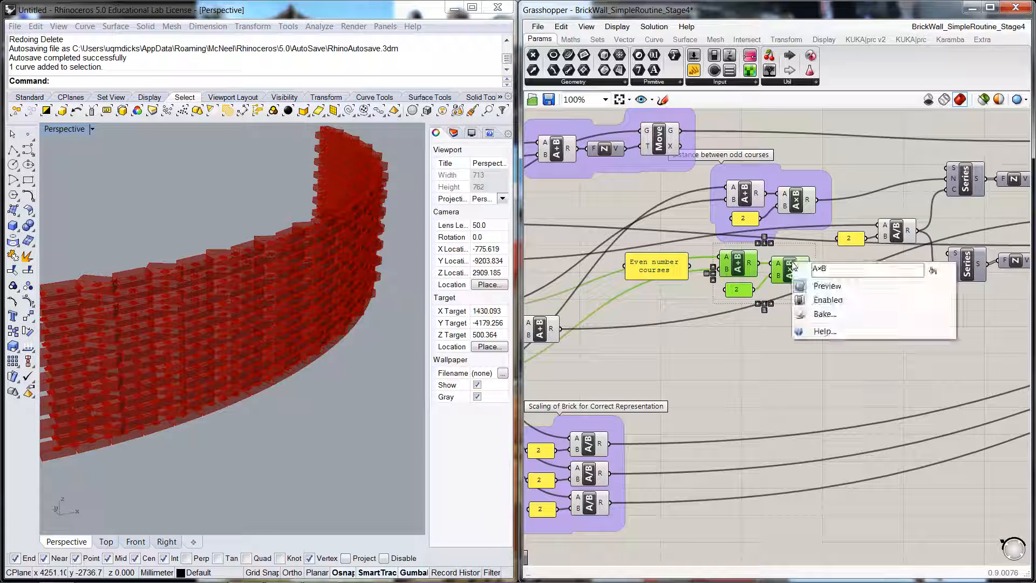
{"action": "left_click", "coordinate": [561, 26]}
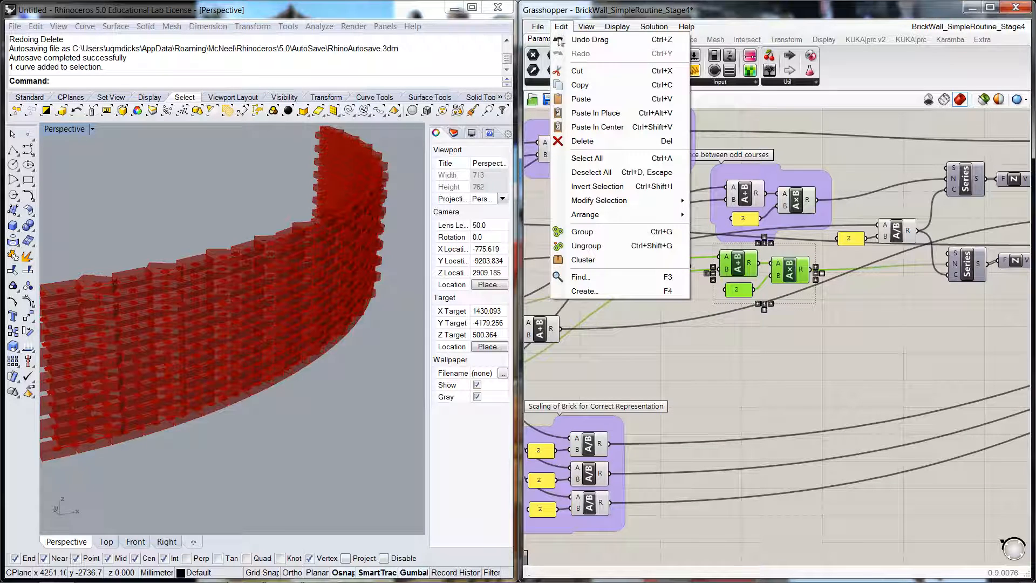
{"action": "left_click", "coordinate": [583, 236]}
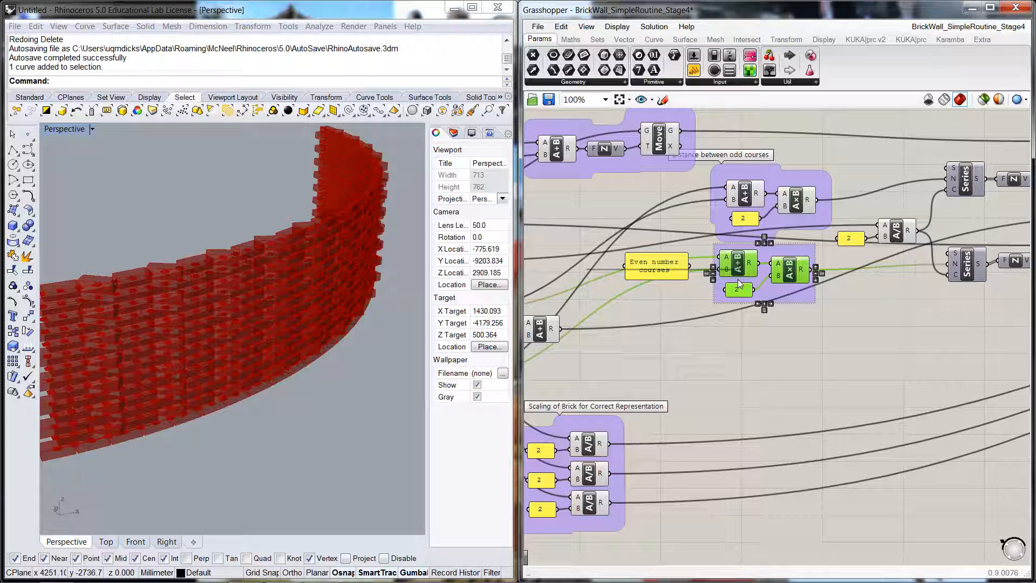
- Name the new group "Distance between even courses" and move it down, clear of the odd courses group
{"action": "left_click", "coordinate": [791, 252]}
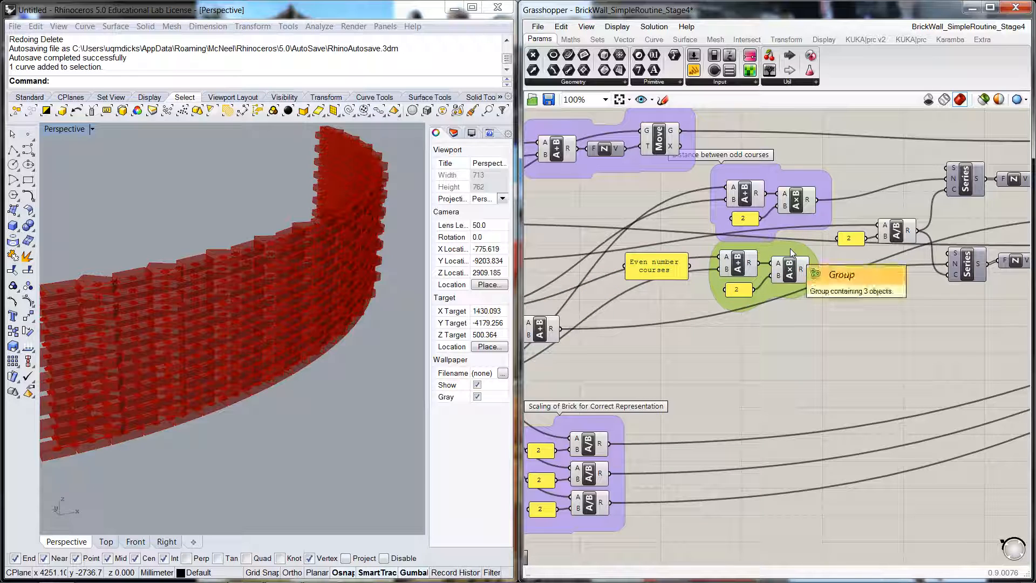
{"action": "right_click", "coordinate": [791, 252]}
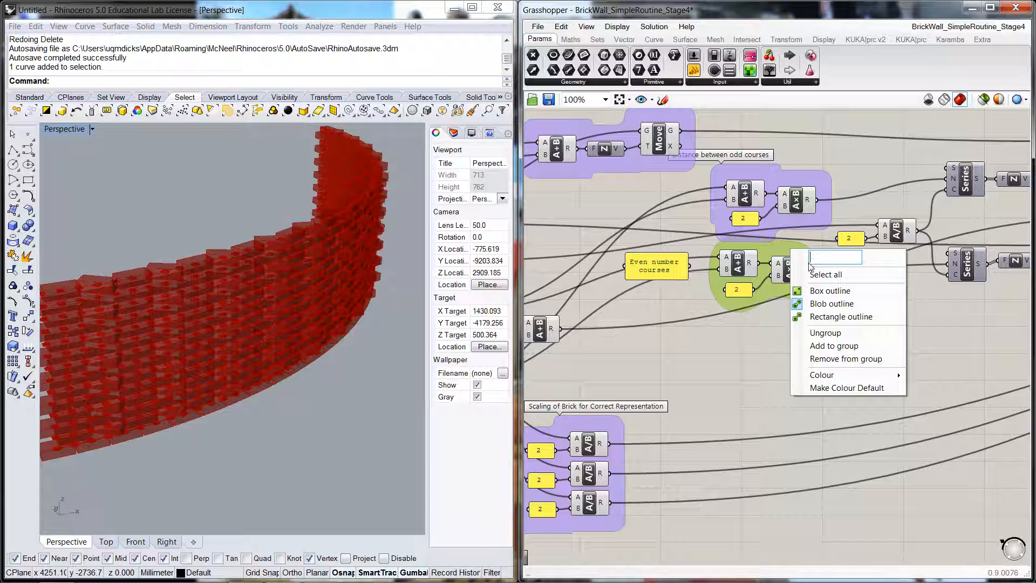
{"action": "type", "text": "Distance betwe"}
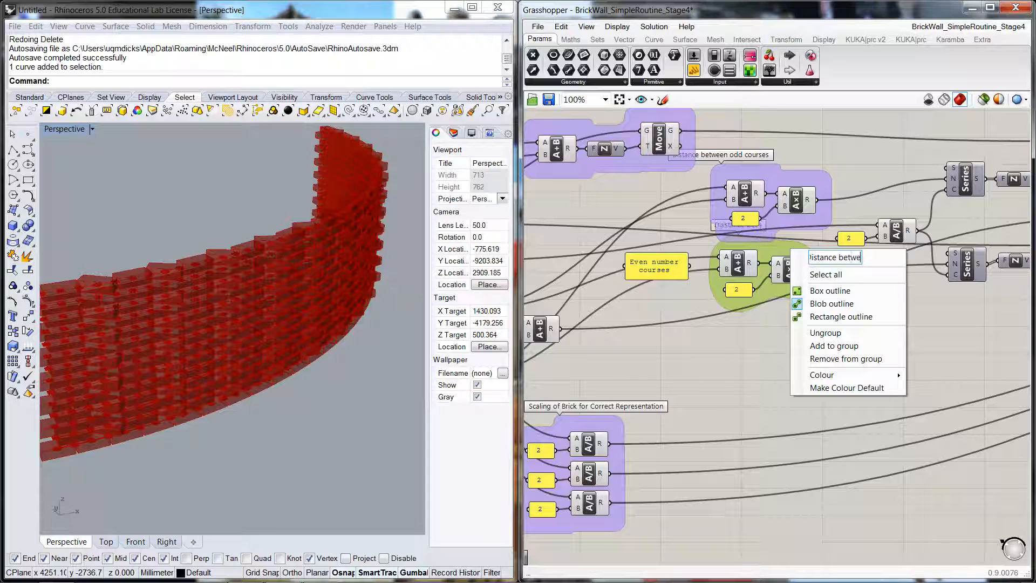
{"action": "type", "text": "en even courses"}
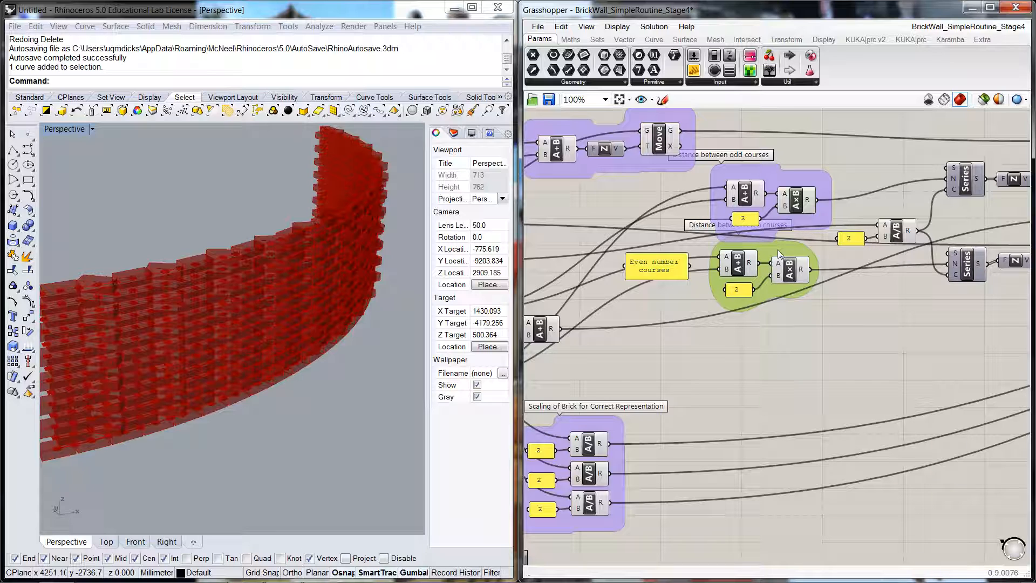
{"action": "key", "text": "Return"}
{"action": "left_click_drag", "start_coordinate": [785, 246], "coordinate": [785, 289]}
{"action": "left_click", "coordinate": [839, 357]}
- Move the "Even number courses" panel left and stack the two distance groups in line, closer to the sliders
{"action": "right_click_drag", "start_coordinate": [839, 357], "coordinate": [937, 431]}
{"action": "left_click", "coordinate": [739, 354]}
{"action": "left_click_drag", "start_coordinate": [739, 353], "coordinate": [685, 368]}
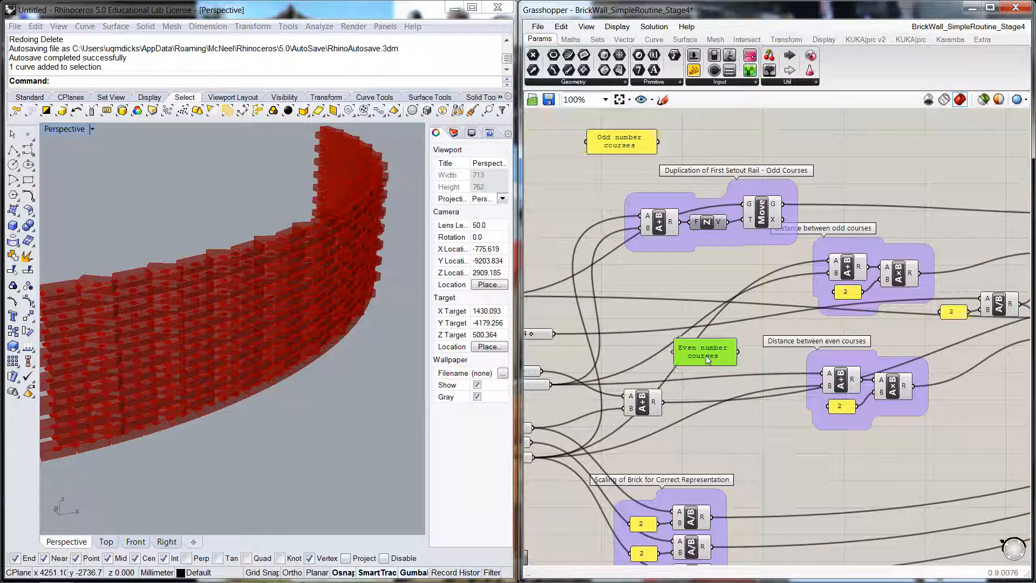
{"action": "left_click", "coordinate": [867, 369]}
{"action": "left_click_drag", "start_coordinate": [867, 369], "coordinate": [842, 383]}
{"action": "left_click_drag", "start_coordinate": [868, 248], "coordinate": [835, 277]}
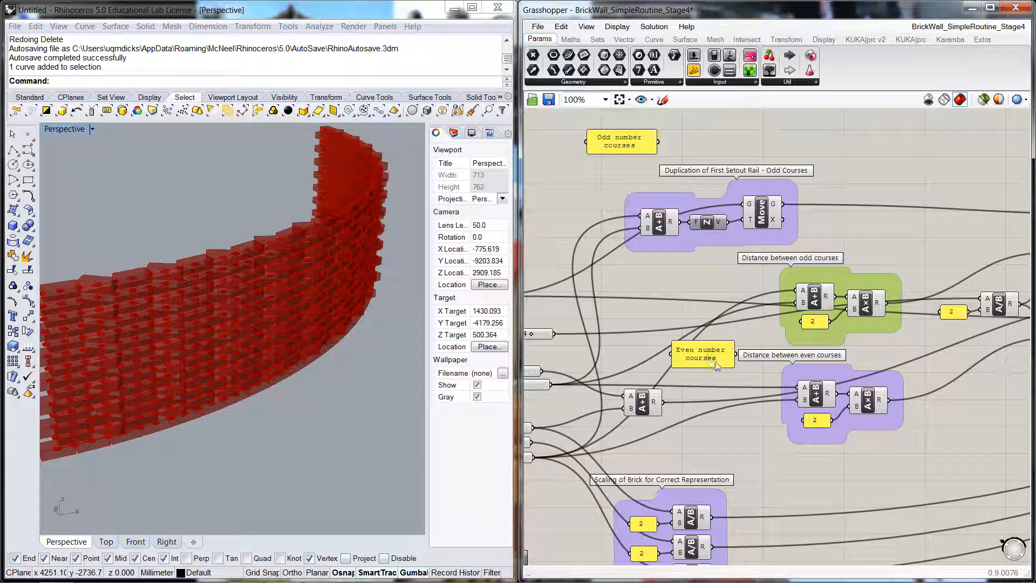
- Place the odd and even number courses panels beside their matching distance groups, and shift the first setout rail duplication group slightly left
{"action": "left_click_drag", "start_coordinate": [716, 366], "coordinate": [753, 416]}
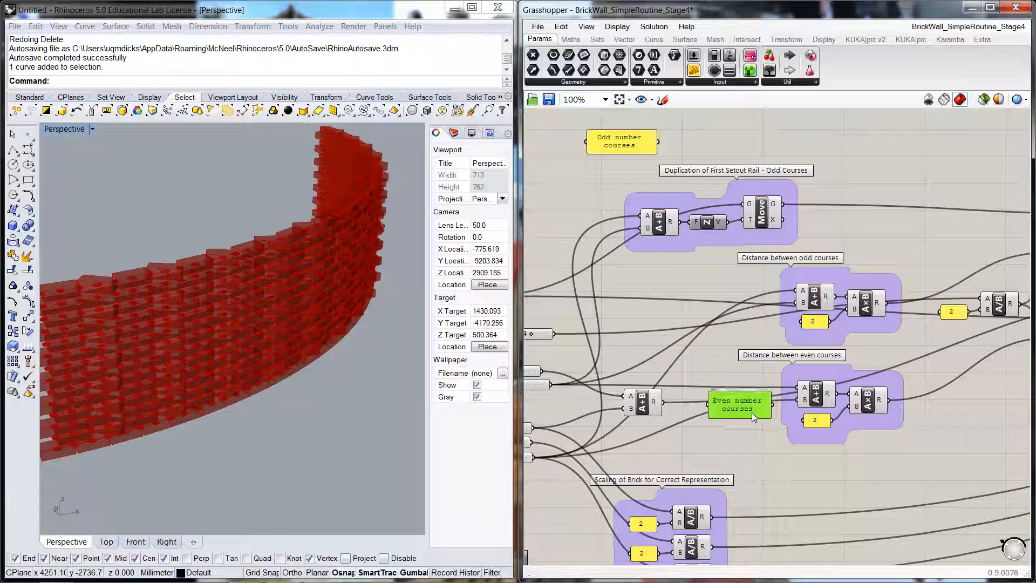
{"action": "left_click_drag", "start_coordinate": [726, 245], "coordinate": [710, 241]}
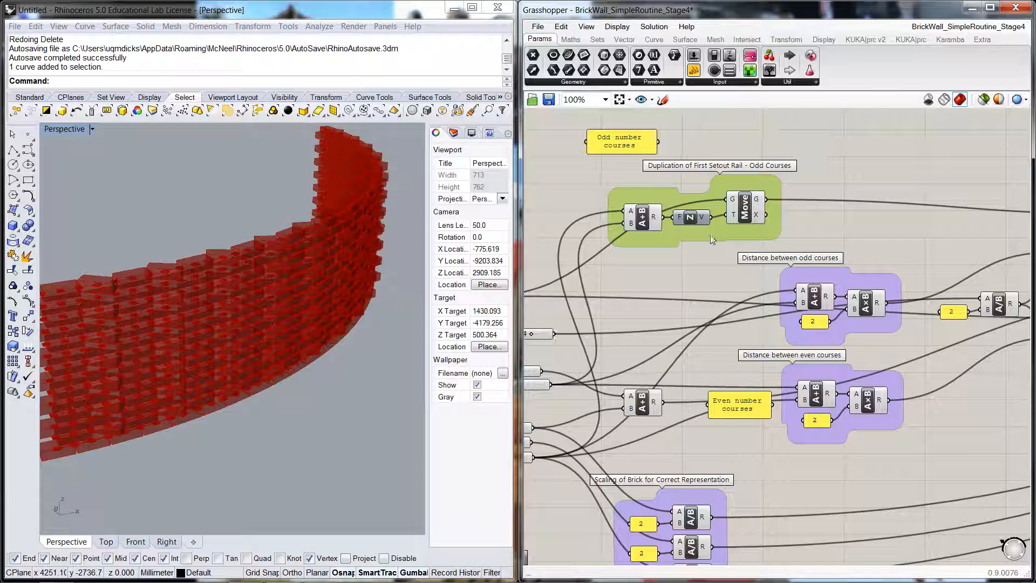
{"action": "left_click_drag", "start_coordinate": [649, 145], "coordinate": [755, 278]}
{"action": "left_click", "coordinate": [923, 205]}
- Move the ungrouped Addition component up, level with the Perpend Width and Horizontal Mortar sliders
{"action": "scroll", "coordinate": [906, 222], "scroll_direction": "down", "scroll_amount": 1}
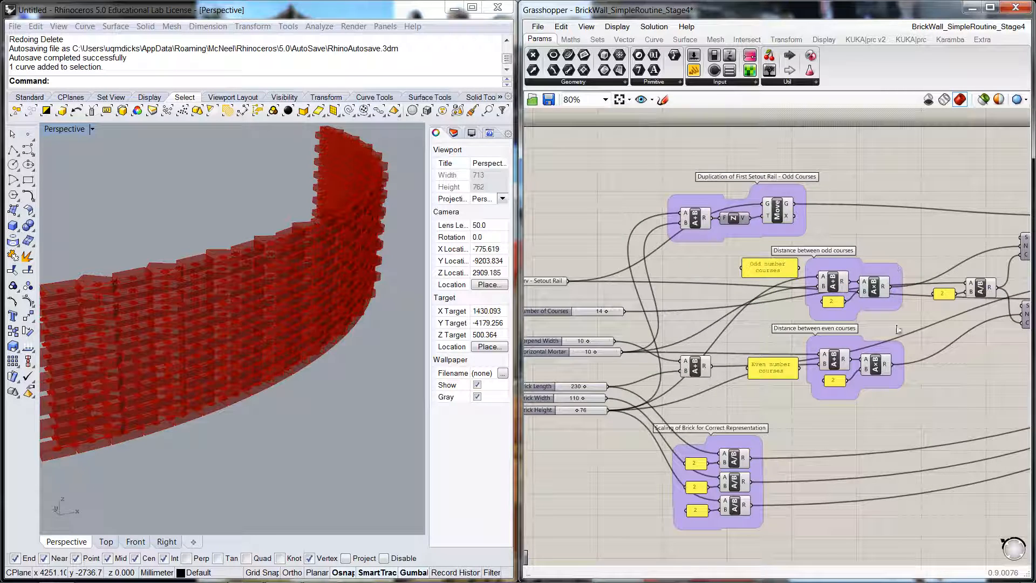
{"action": "right_click_drag", "start_coordinate": [907, 345], "coordinate": [917, 305]}
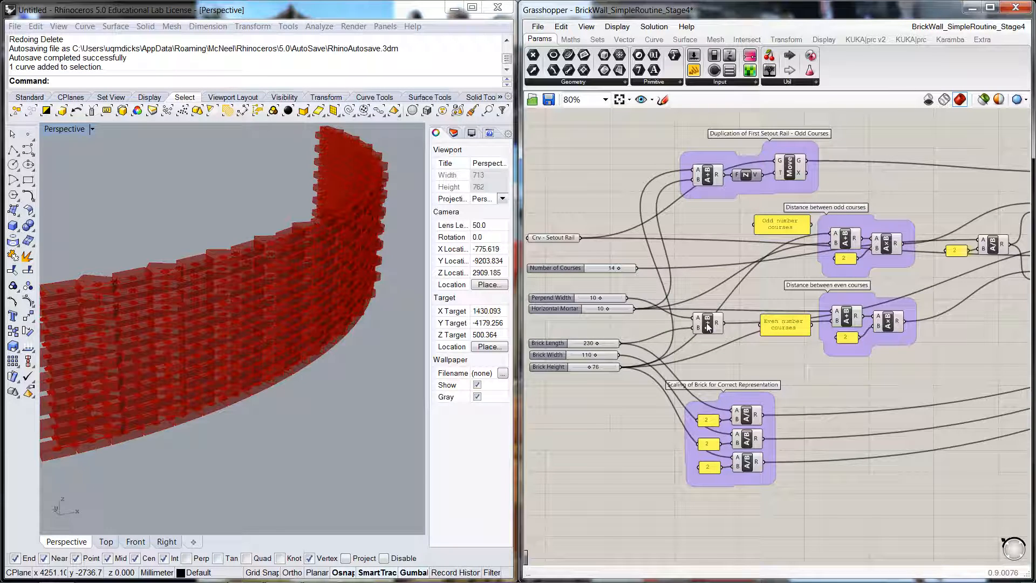
{"action": "left_click_drag", "start_coordinate": [709, 326], "coordinate": [712, 307]}
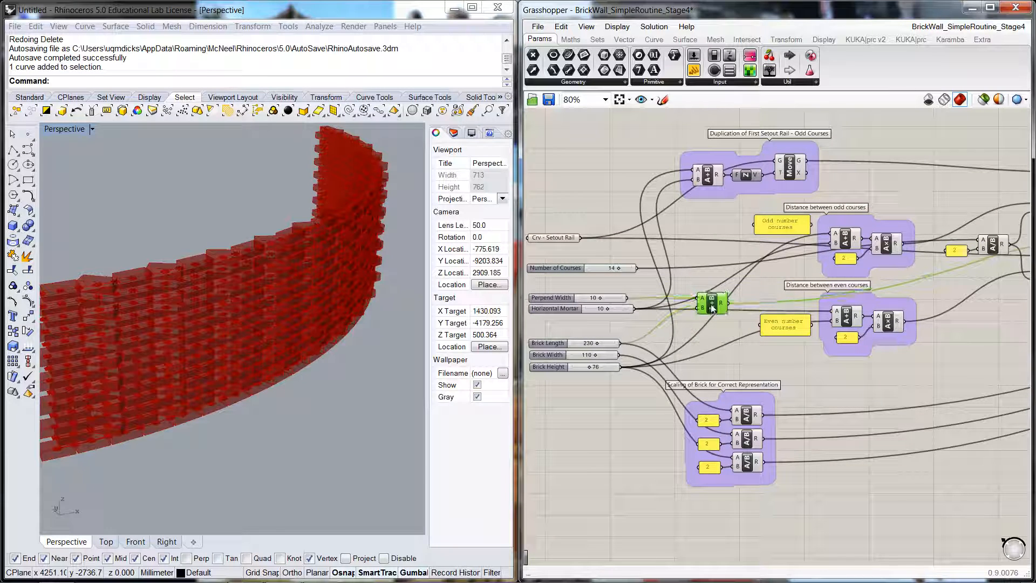
- Move the lower Series component down, level with the "Distance between even courses" group
{"action": "right_click_drag", "start_coordinate": [912, 364], "coordinate": [928, 384]}
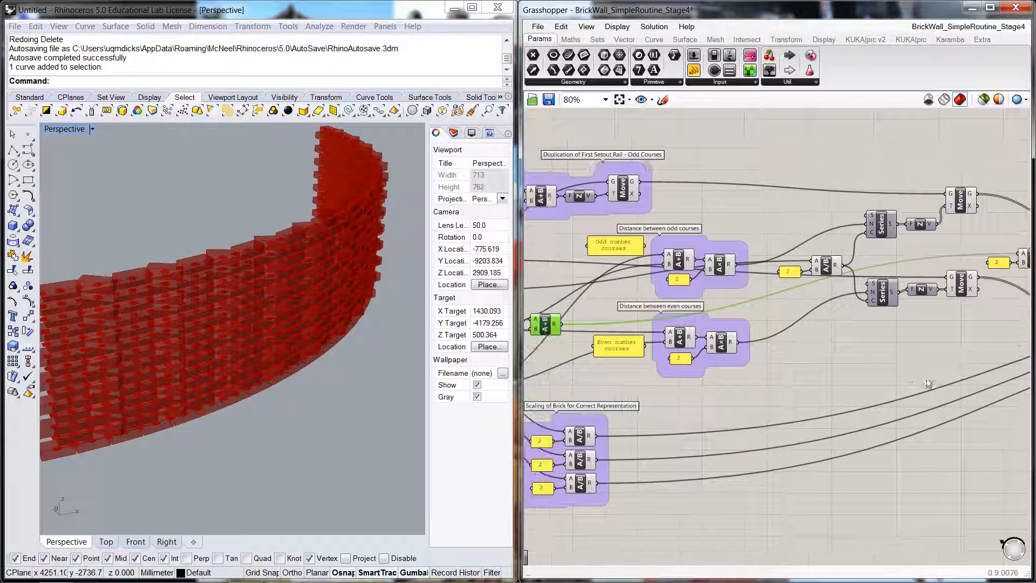
{"action": "right_click_drag", "start_coordinate": [879, 359], "coordinate": [746, 385]}
{"action": "left_click_drag", "start_coordinate": [756, 322], "coordinate": [744, 364]}
{"action": "left_click", "coordinate": [694, 332]}
- Move the Division component and its "2" panel down between the odd and even distance groups, and nudge the lower Series component clear of them
{"action": "right_click_drag", "start_coordinate": [694, 333], "coordinate": [826, 358]}
{"action": "left_click", "coordinate": [792, 325]}
{"action": "left_click", "coordinate": [834, 322], "text": "shift"}
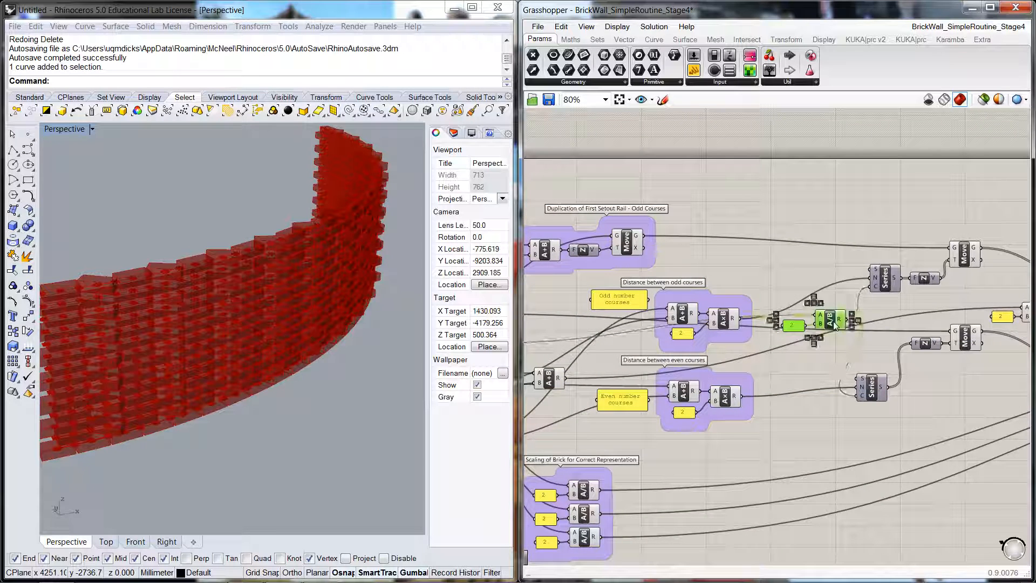
{"action": "left_click_drag", "start_coordinate": [834, 324], "coordinate": [822, 355]}
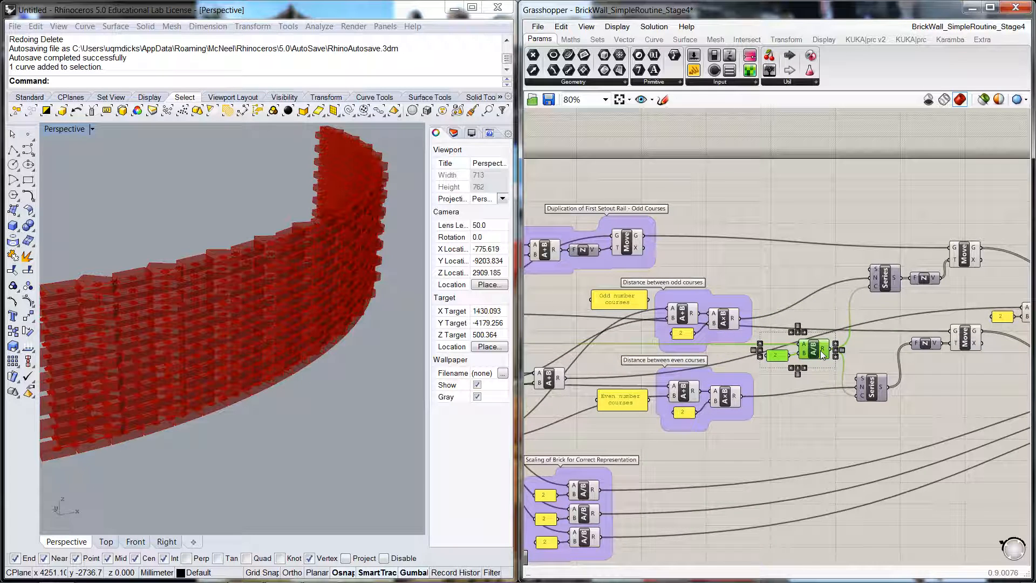
{"action": "left_click_drag", "start_coordinate": [872, 397], "coordinate": [881, 406]}
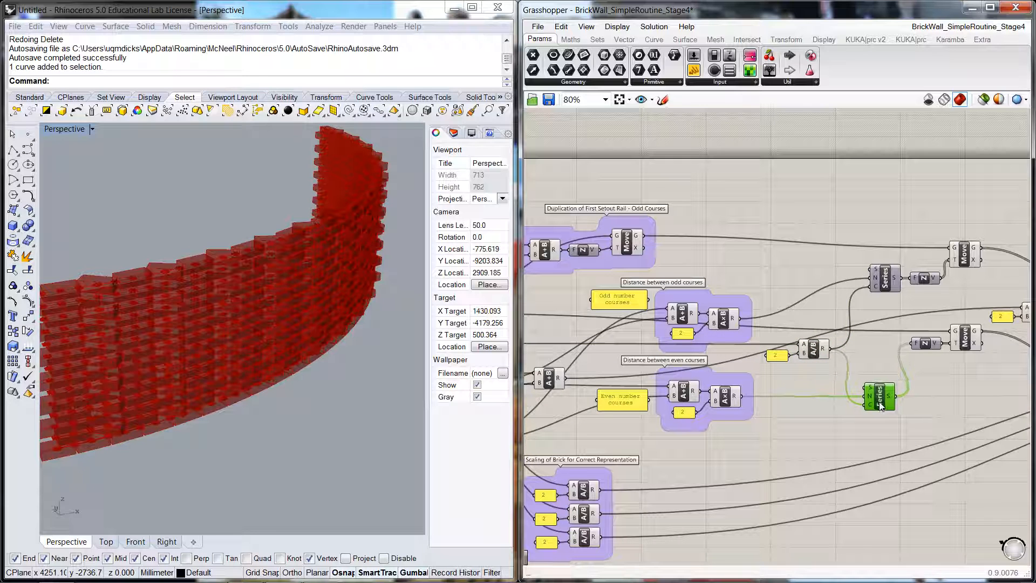
{"action": "left_click", "coordinate": [849, 423]}
- Group the Division component fed by Number of Courses with its "2" panel, and give the group a rectangle outline
{"action": "right_click_drag", "start_coordinate": [785, 394], "coordinate": [908, 392]}
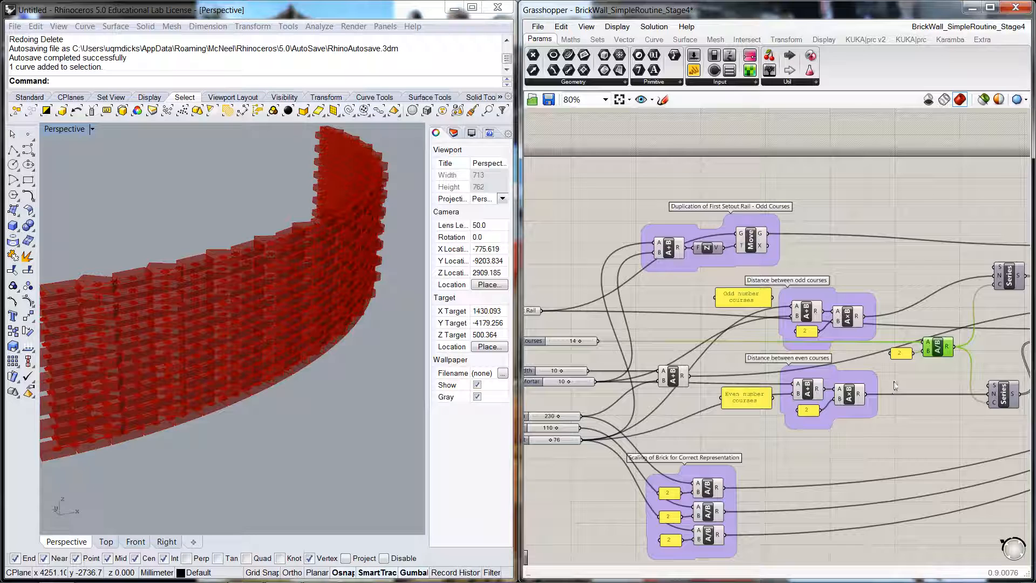
{"action": "right_click_drag", "start_coordinate": [924, 372], "coordinate": [956, 381]}
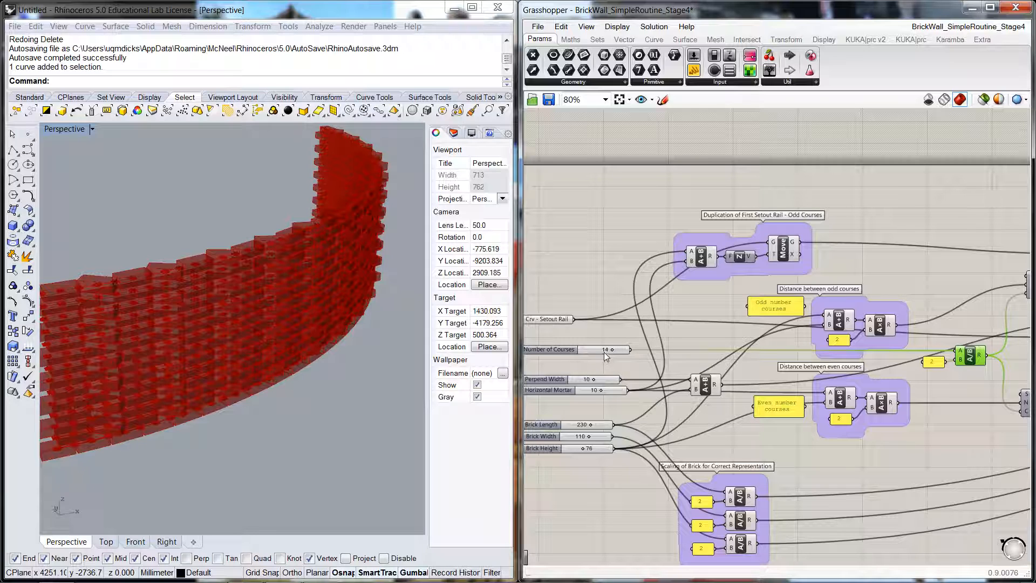
{"action": "mouse_move", "coordinate": [604, 352]}
{"action": "right_click_drag", "start_coordinate": [977, 386], "coordinate": [866, 383]}
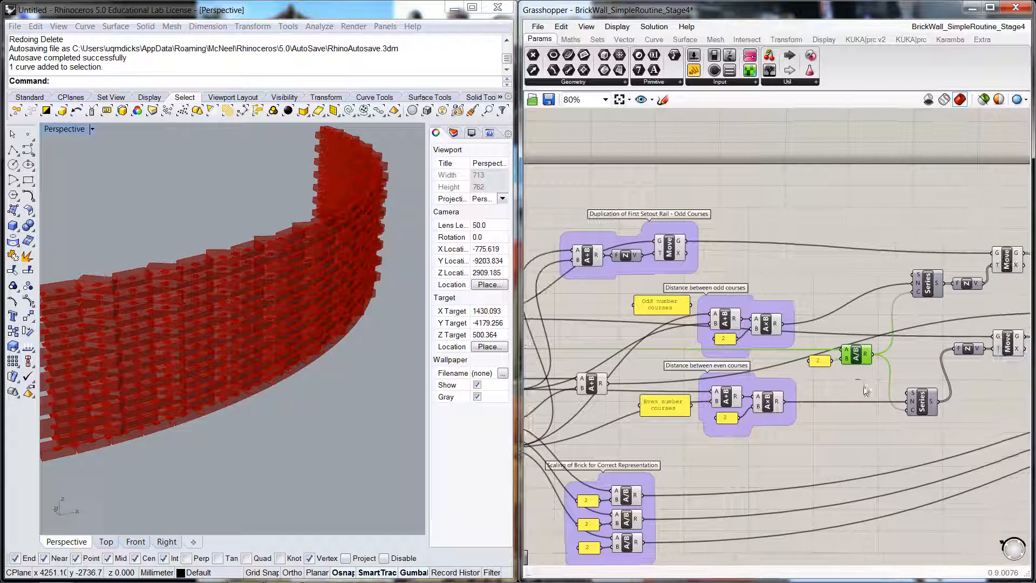
{"action": "scroll", "coordinate": [866, 381], "scroll_direction": "up", "scroll_amount": 4}
{"action": "left_click_drag", "start_coordinate": [755, 334], "coordinate": [764, 329]}
{"action": "left_click", "coordinate": [752, 286]}
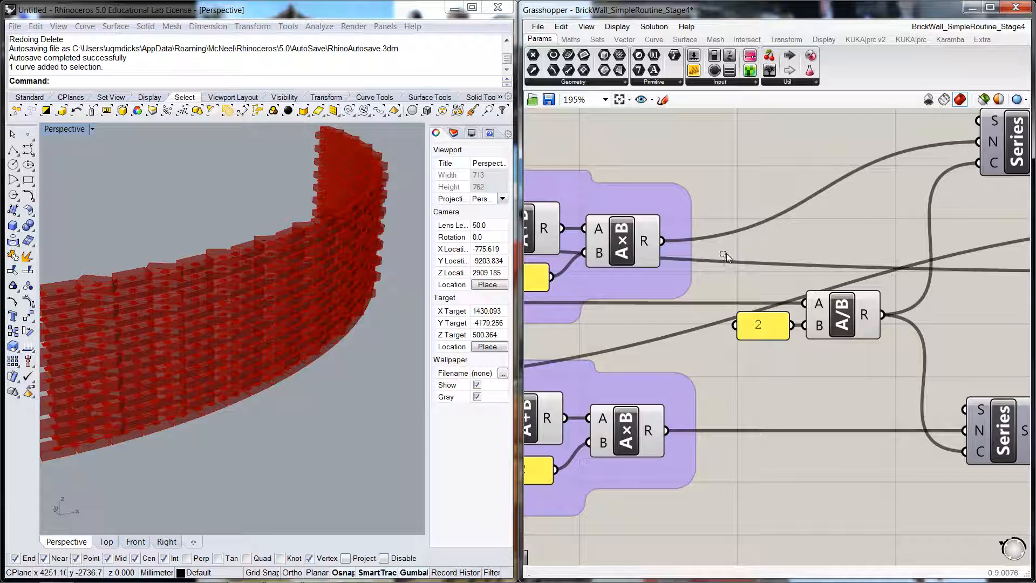
{"action": "left_click_drag", "start_coordinate": [723, 252], "coordinate": [939, 401]}
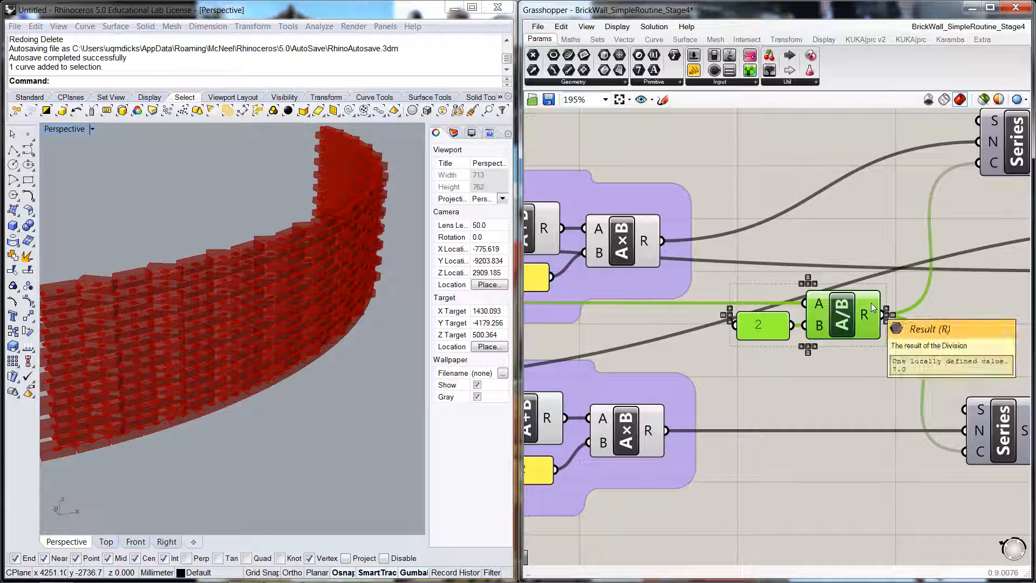
{"action": "left_click", "coordinate": [561, 26]}
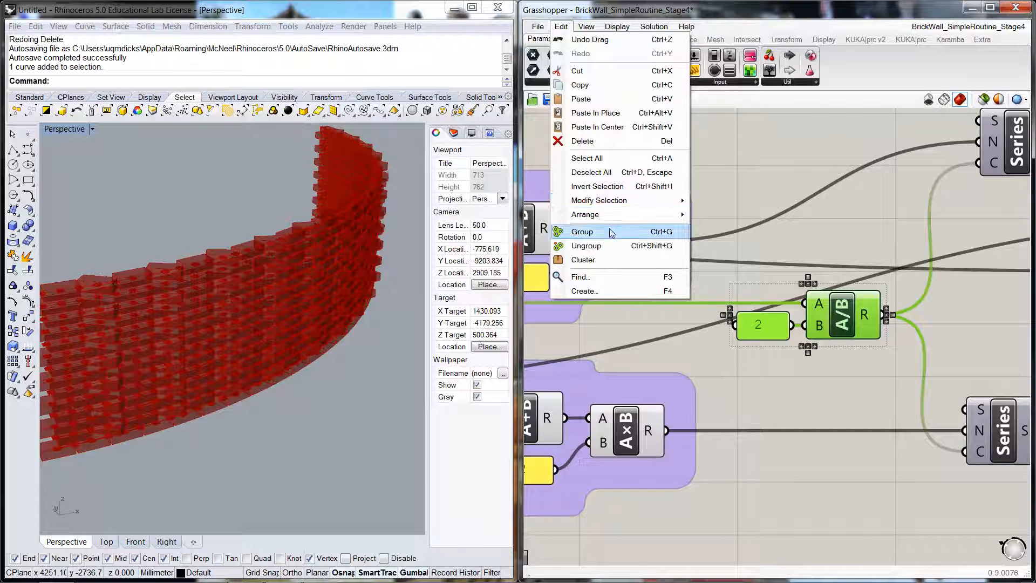
{"action": "left_click", "coordinate": [611, 232]}
{"action": "left_click", "coordinate": [787, 292]}
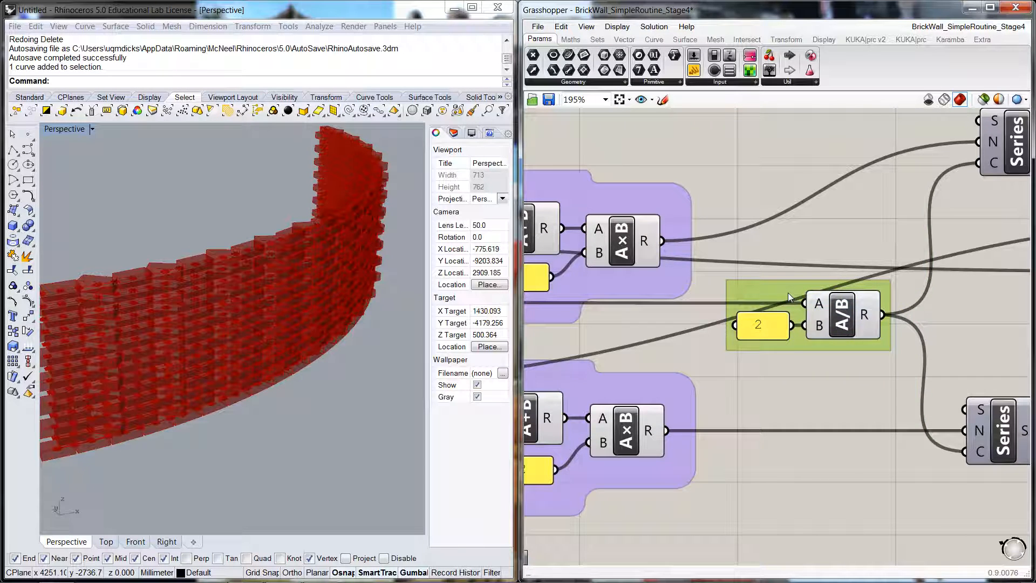
{"action": "double_click", "coordinate": [787, 293]}
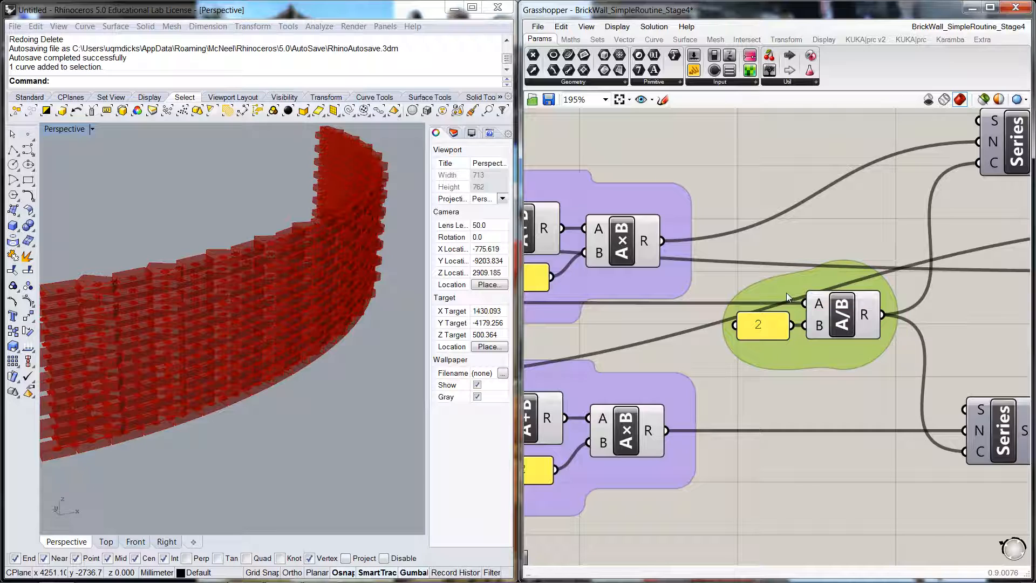
{"action": "double_click", "coordinate": [777, 292]}
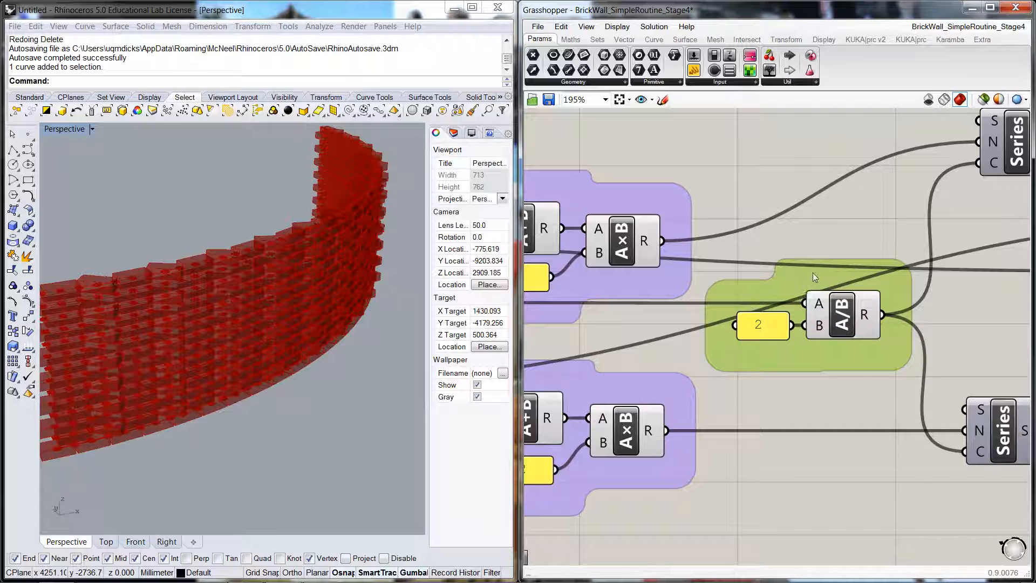
- Name the new group "Adjustment nr of Courses" and shift it slightly right and down
{"action": "right_click", "coordinate": [815, 278]}
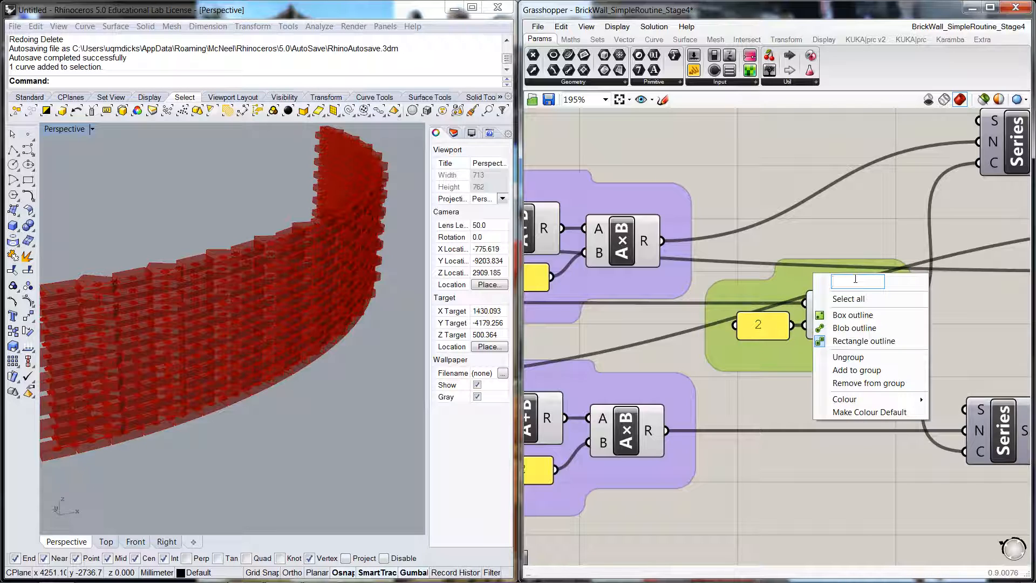
{"action": "type", "text": "Ad"}
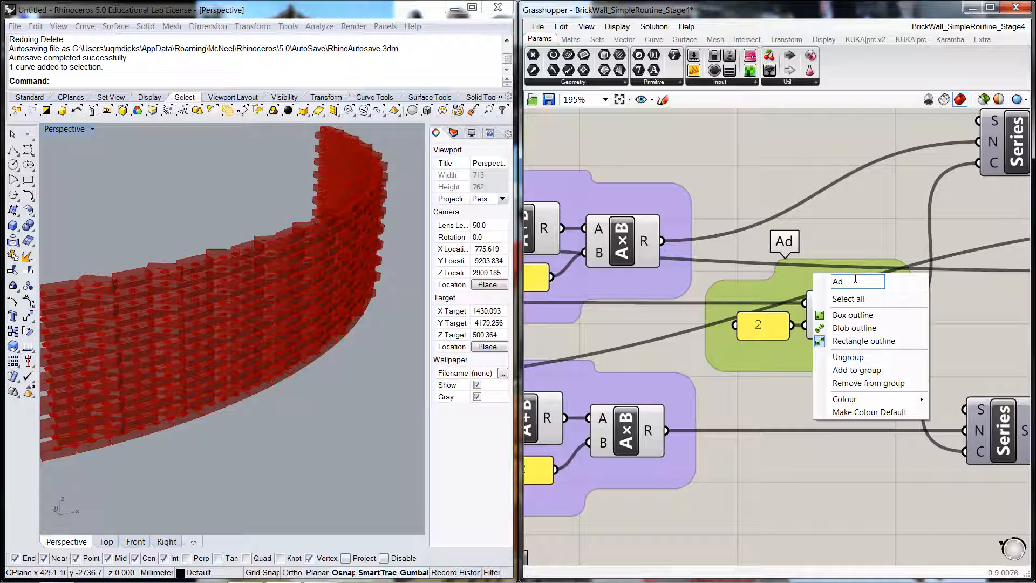
{"action": "type", "text": "justment"}
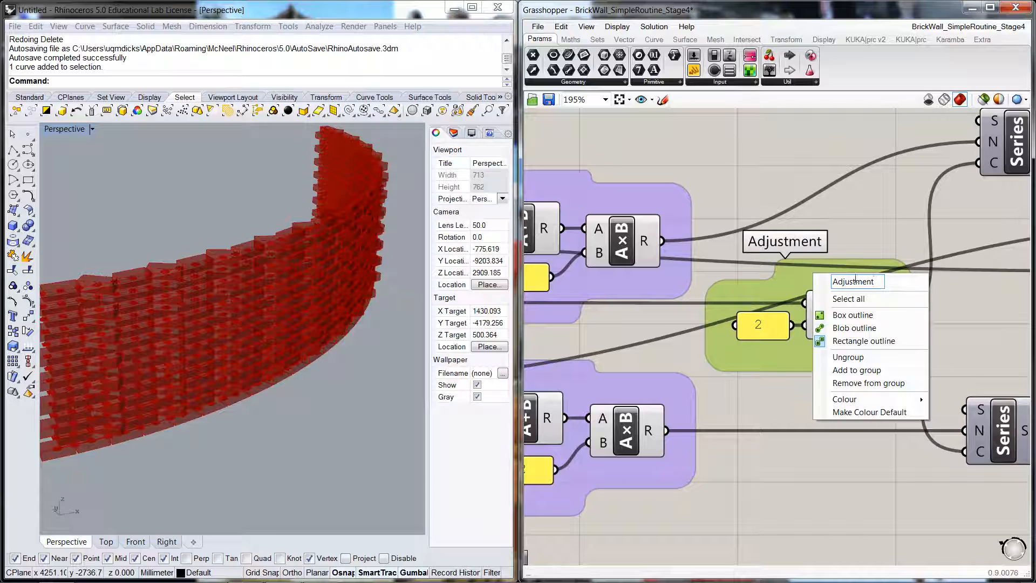
{"action": "type", "text": " nr of C"}
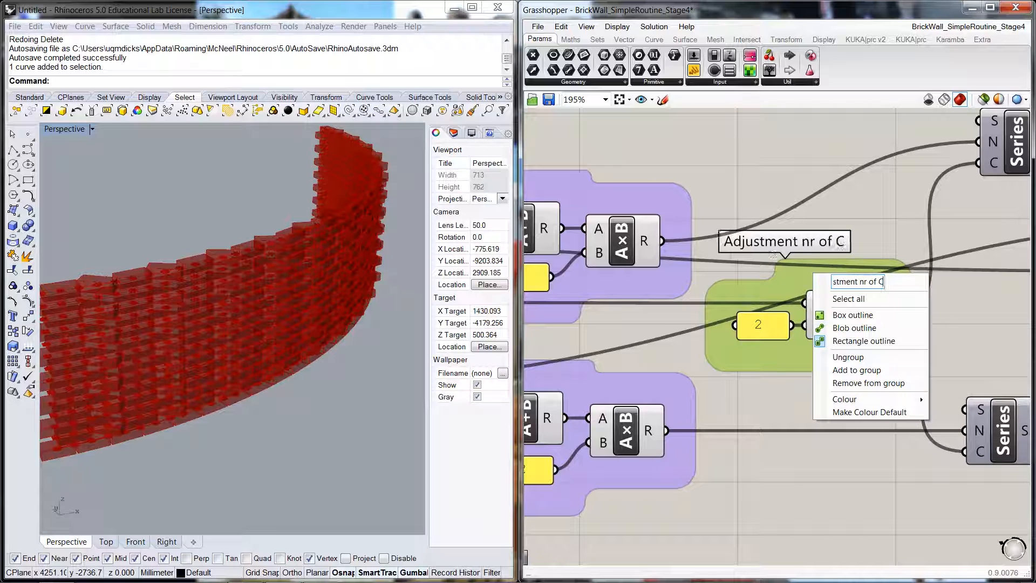
{"action": "type", "text": "ourses"}
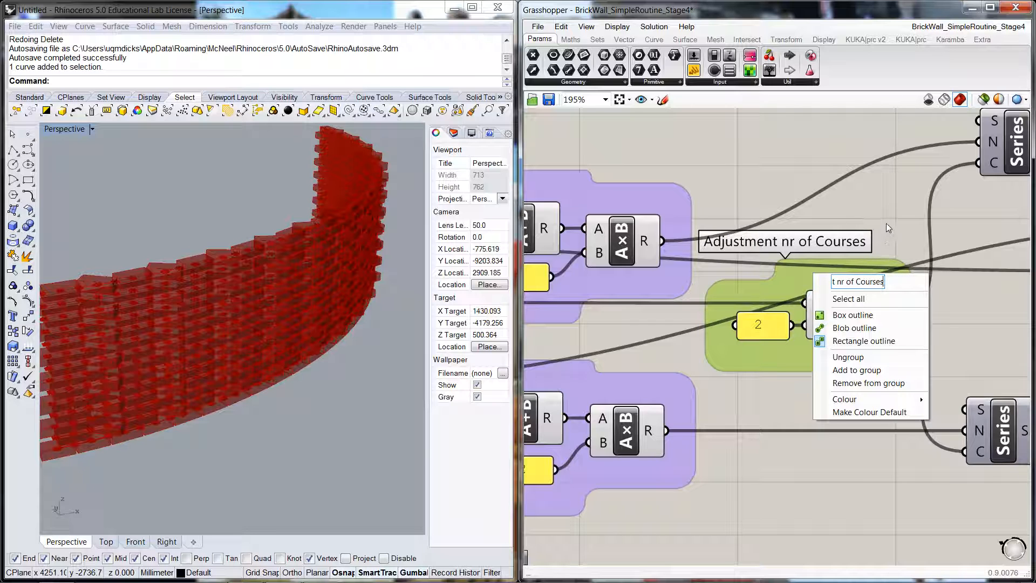
{"action": "left_click", "coordinate": [901, 238]}
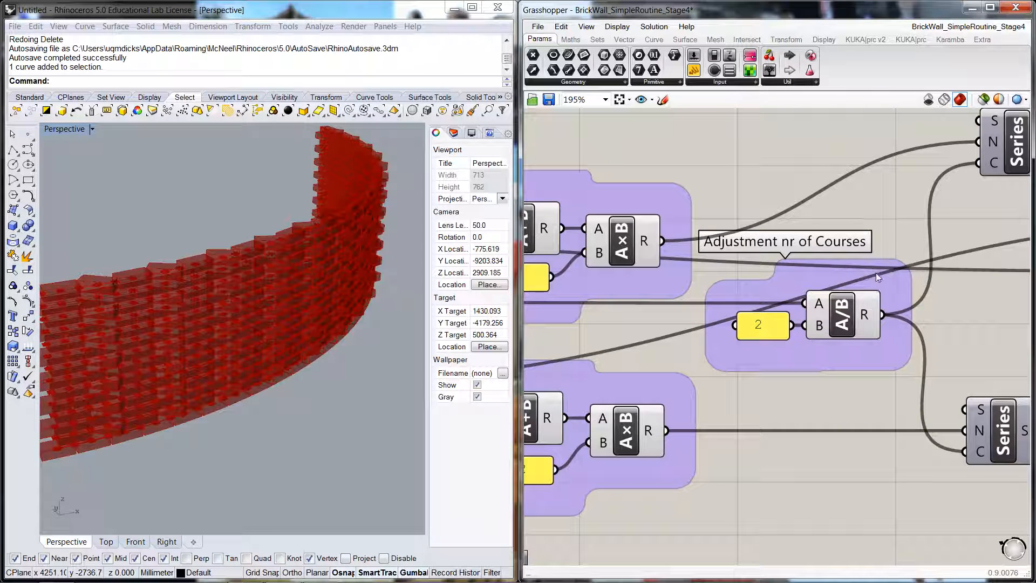
{"action": "mouse_move", "coordinate": [882, 282]}
{"action": "left_mouse_down"}
{"action": "mouse_move", "coordinate": [911, 288]}
{"action": "mouse_move", "coordinate": [901, 290]}
{"action": "left_mouse_up"}
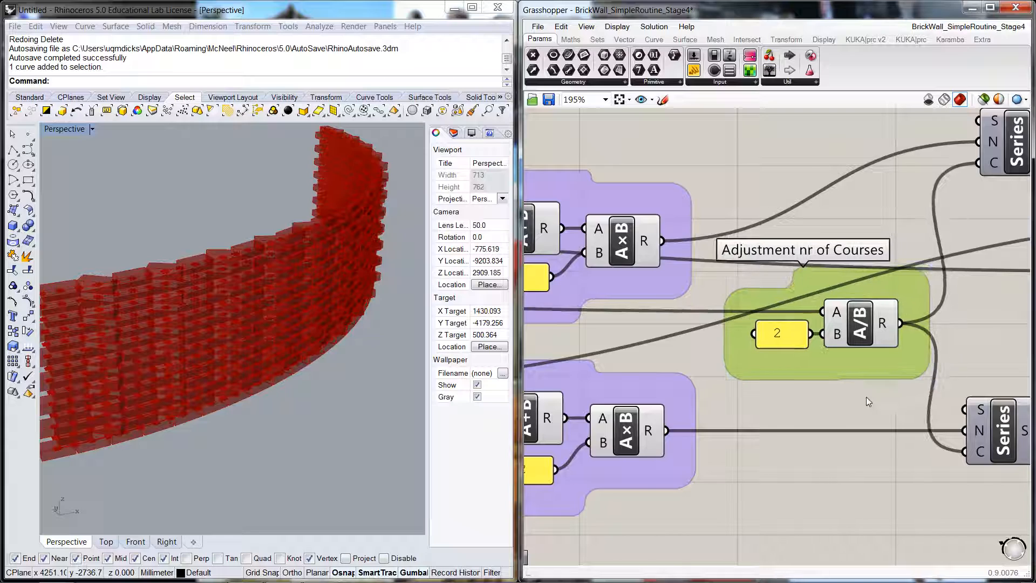
{"action": "left_click", "coordinate": [870, 396]}
- Rearrange the even courses' Series, Unit Z and Move components into a compact chain matching the odd courses chain above
{"action": "scroll", "coordinate": [870, 390], "scroll_direction": "down", "scroll_amount": 3}
{"action": "scroll", "coordinate": [859, 434], "scroll_direction": "down", "scroll_amount": 1}
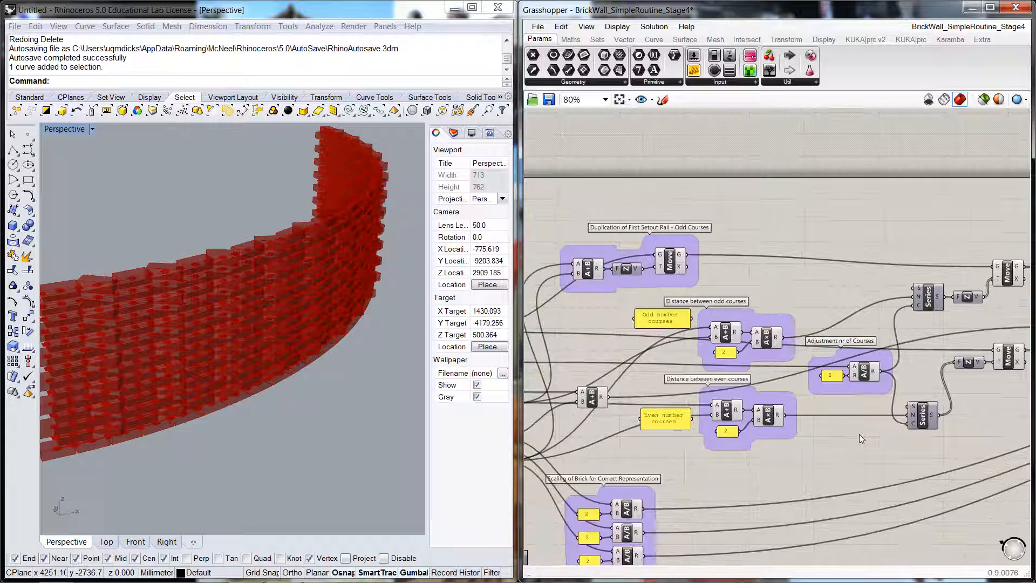
{"action": "right_click_drag", "start_coordinate": [880, 425], "coordinate": [995, 373]}
{"action": "left_click", "coordinate": [705, 346]}
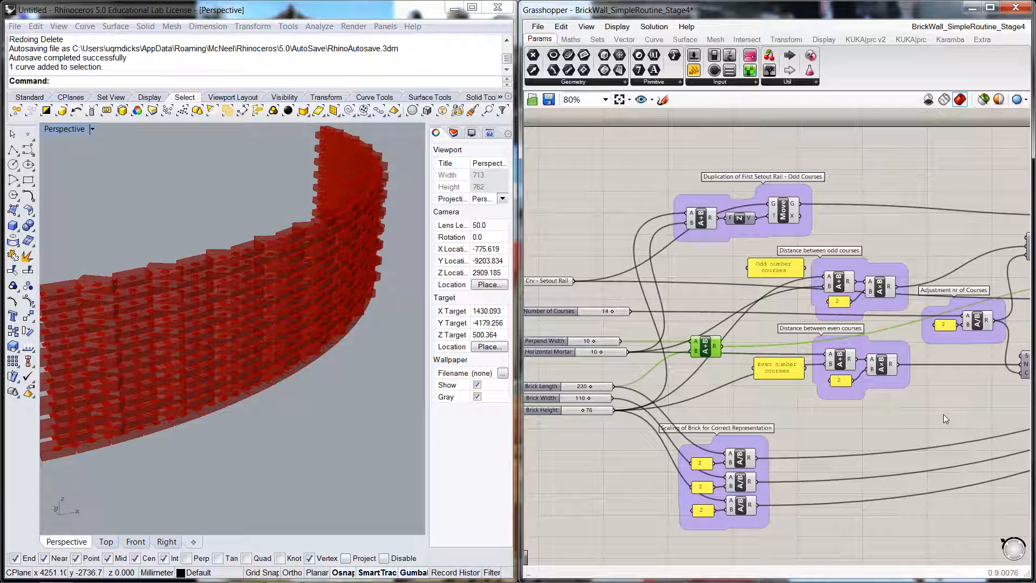
{"action": "right_click_drag", "start_coordinate": [943, 419], "coordinate": [618, 425]}
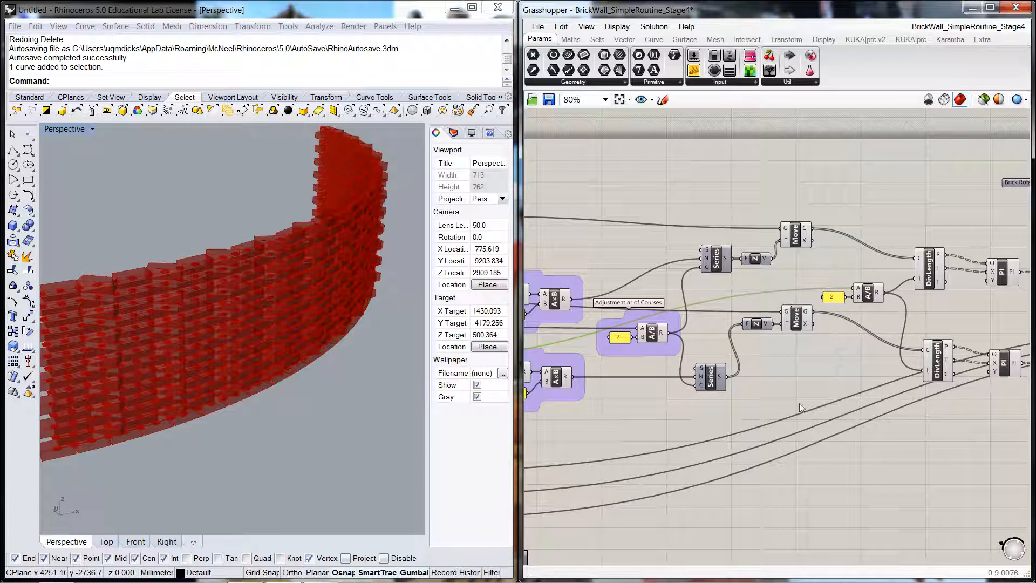
{"action": "right_click_drag", "start_coordinate": [800, 407], "coordinate": [781, 426]}
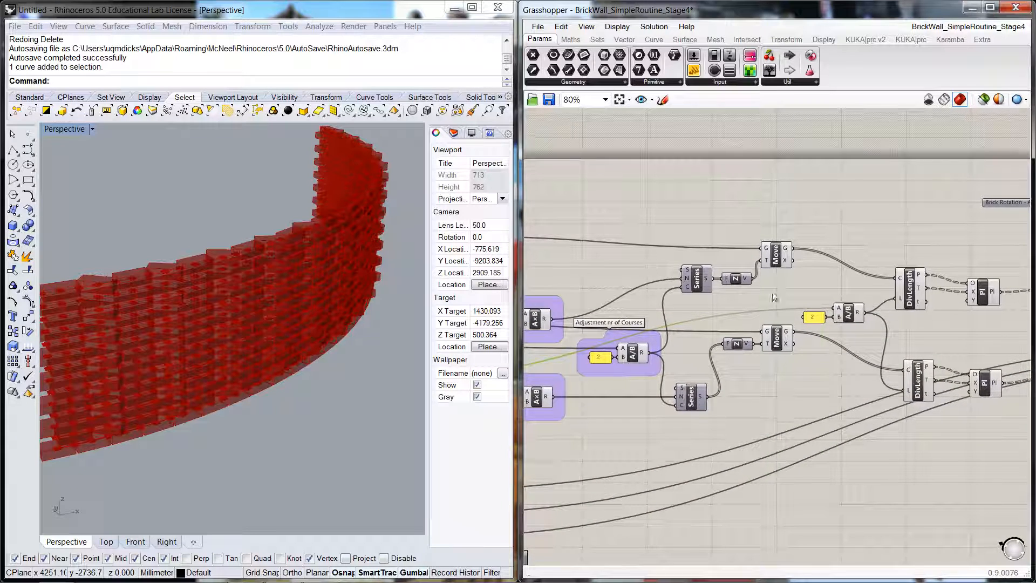
{"action": "left_click", "coordinate": [782, 265]}
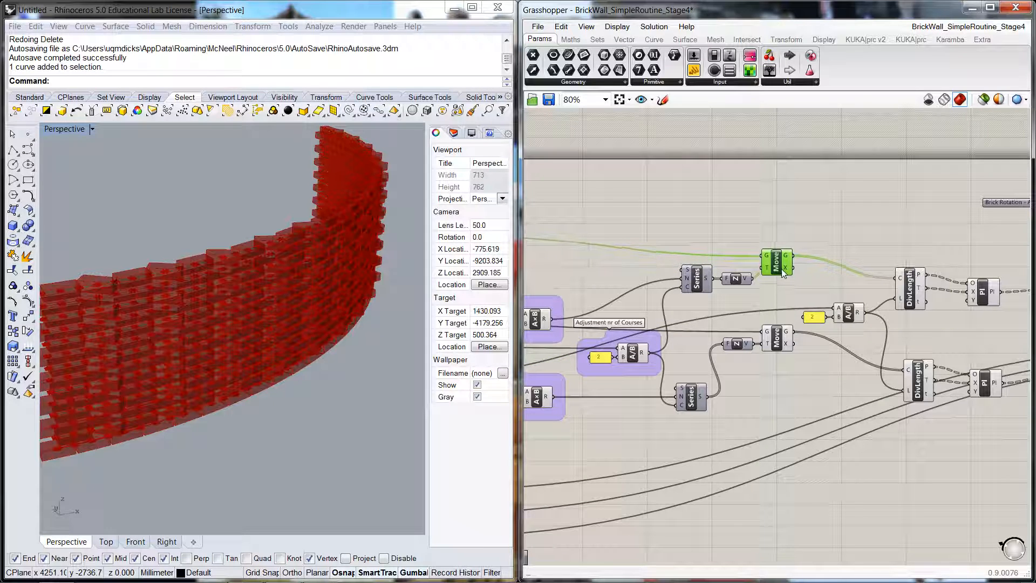
{"action": "left_click_drag", "start_coordinate": [784, 346], "coordinate": [804, 372]}
{"action": "left_click_drag", "start_coordinate": [744, 345], "coordinate": [697, 389]}
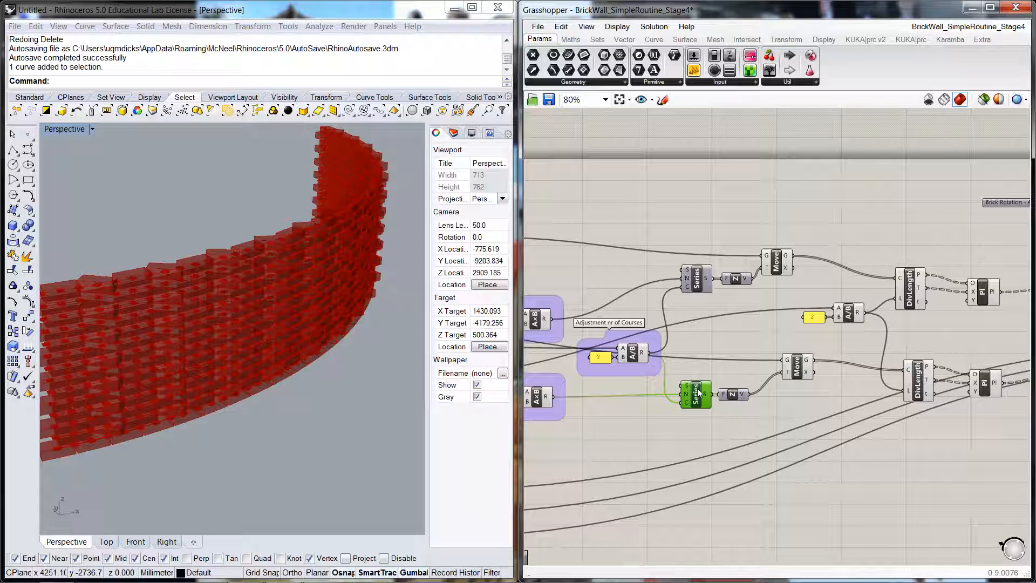
{"action": "left_click", "coordinate": [794, 371]}
{"action": "left_click_drag", "start_coordinate": [796, 372], "coordinate": [774, 377]}
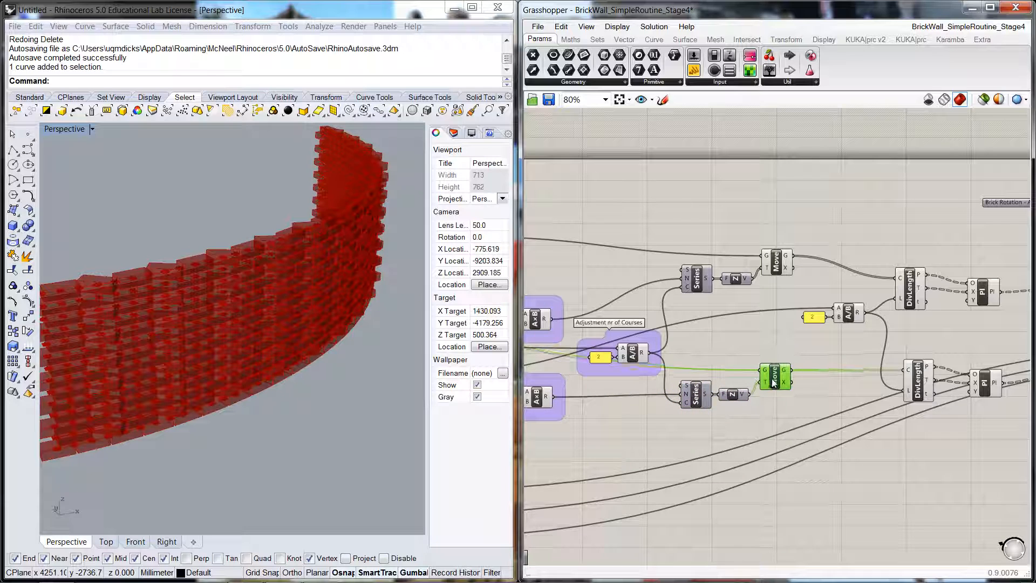
{"action": "left_click", "coordinate": [729, 293]}
- Group the upper Series, Unit Z and Move components that duplicate the odd courses
{"action": "scroll", "coordinate": [728, 289], "scroll_direction": "down", "scroll_amount": 3}
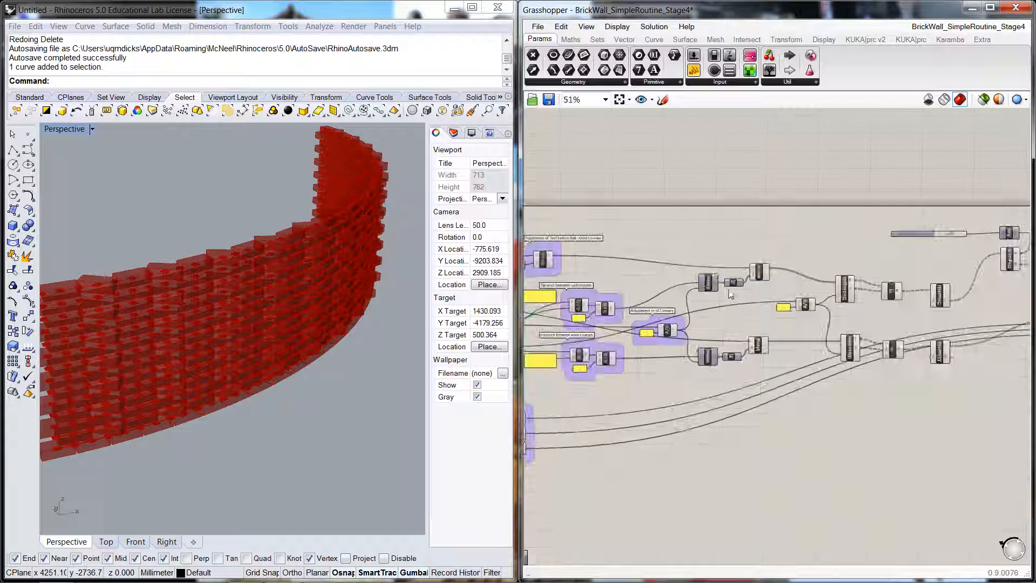
{"action": "scroll", "coordinate": [697, 274], "scroll_direction": "up", "scroll_amount": 5}
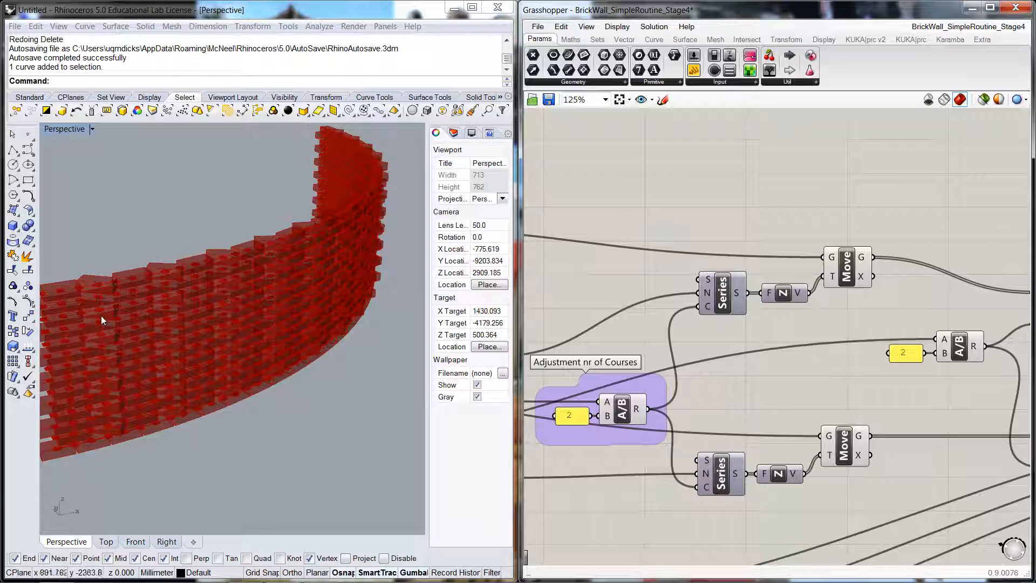
{"action": "left_click_drag", "start_coordinate": [671, 198], "coordinate": [890, 325]}
{"action": "right_click", "coordinate": [832, 265]}
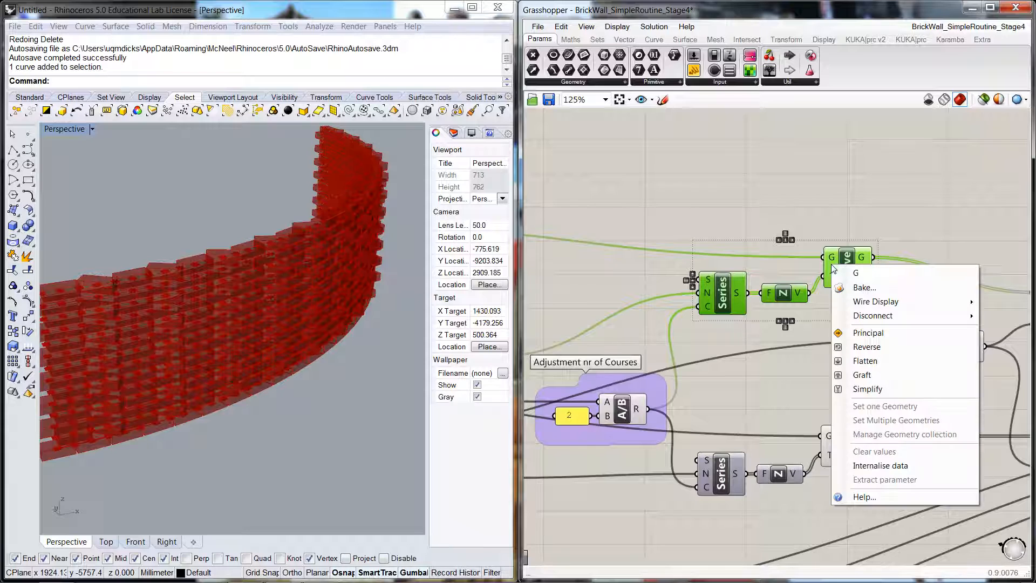
{"action": "left_click", "coordinate": [561, 27]}
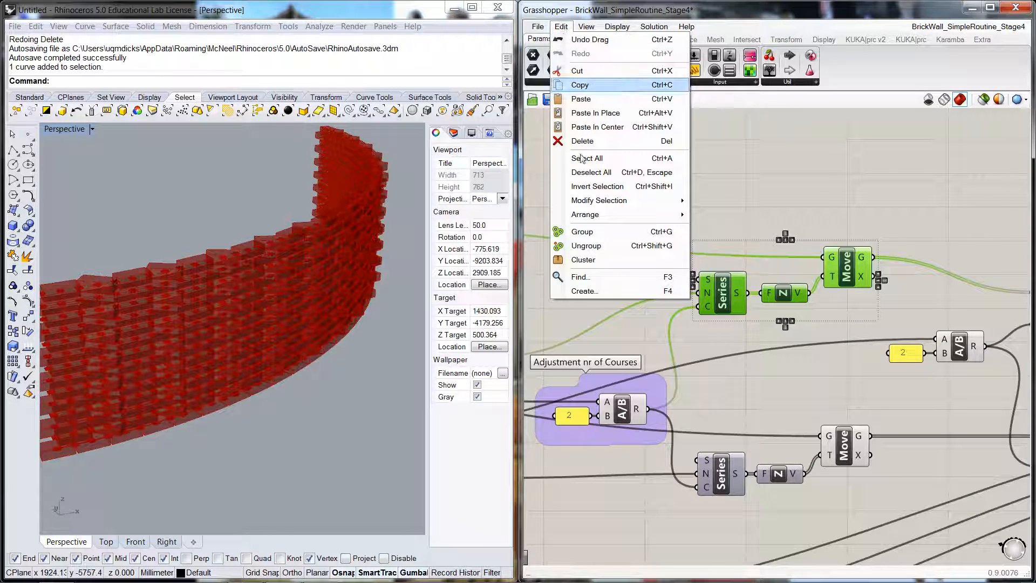
{"action": "left_click", "coordinate": [583, 231]}
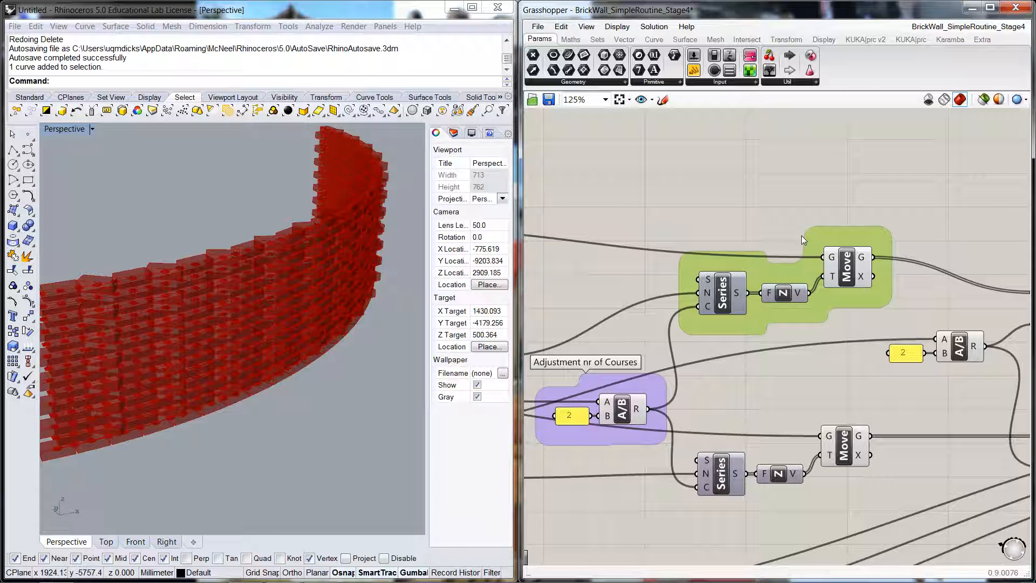
- Name the upper Series, Unit Z and Move group "Duplication in series of odd courses" and copy that name
{"action": "right_click", "coordinate": [815, 232]}
{"action": "left_click", "coordinate": [840, 242]}
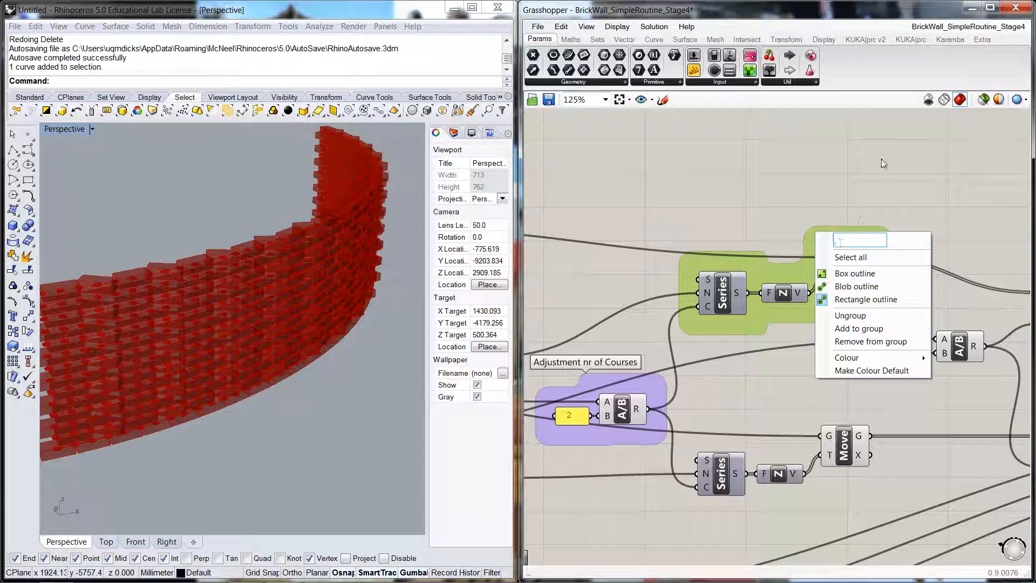
{"action": "type", "text": "Duplication i"}
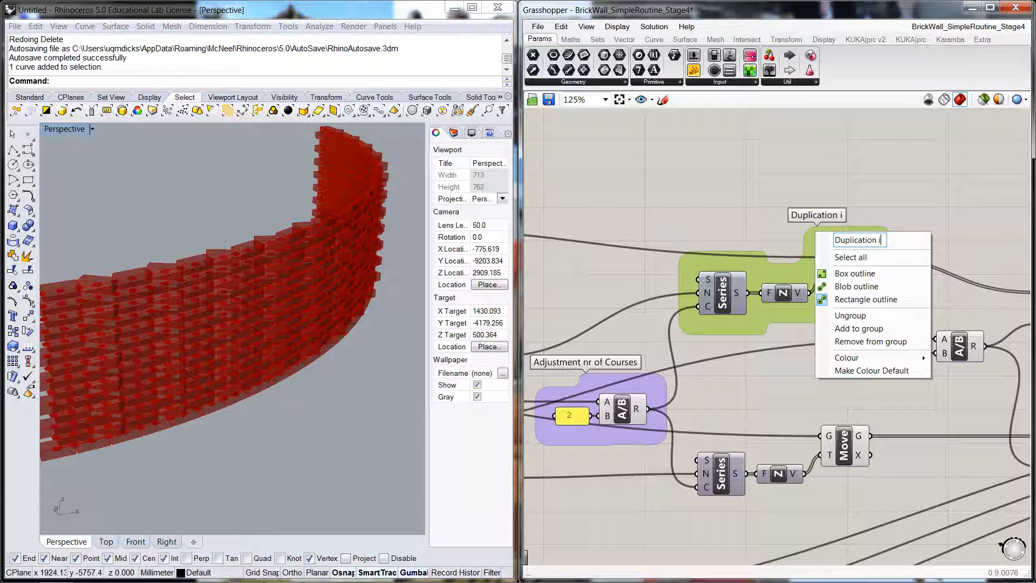
{"action": "type", "text": "n series of"}
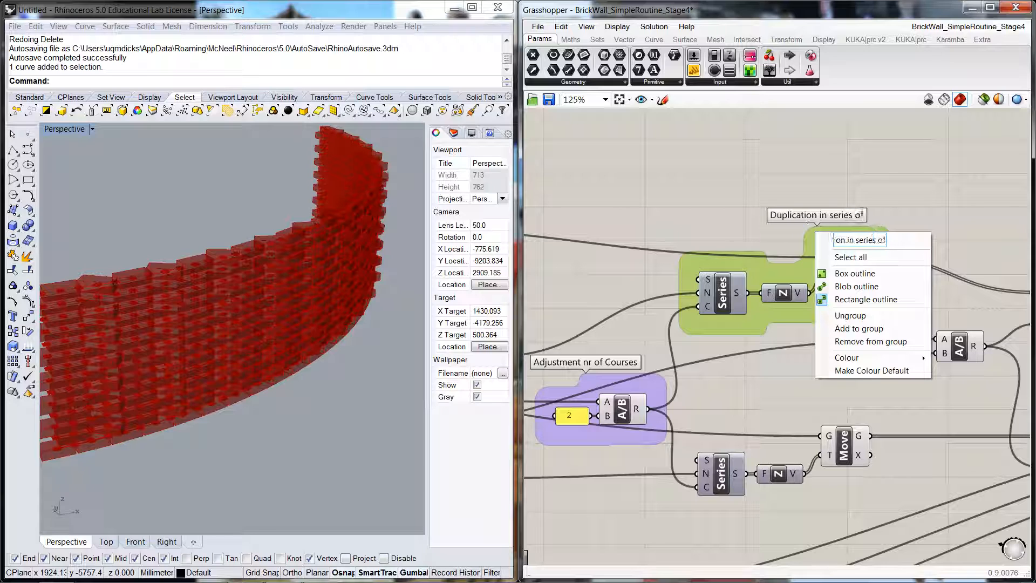
{"action": "type", "text": " o"}
{"action": "type", "text": "dd"}
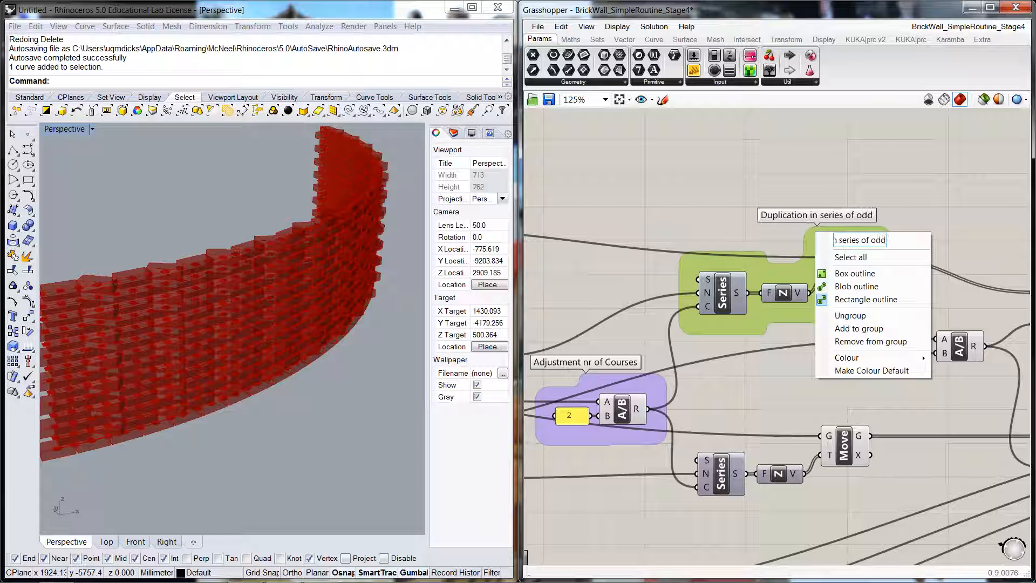
{"action": "type", "text": " courses"}
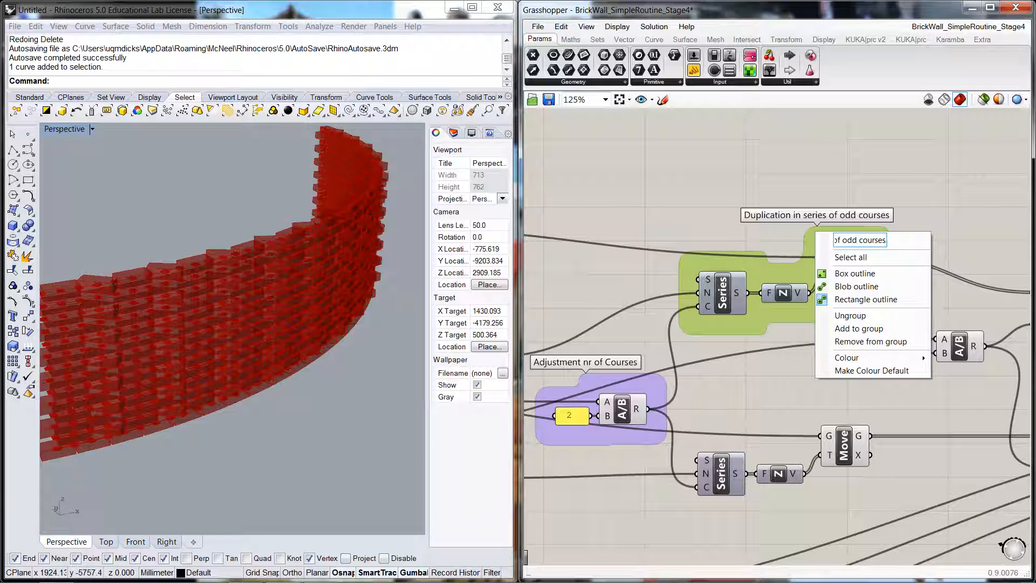
{"action": "double_click", "coordinate": [872, 240]}
{"action": "key", "text": "ctrl+a"}
{"action": "key", "text": "ctrl+c"}
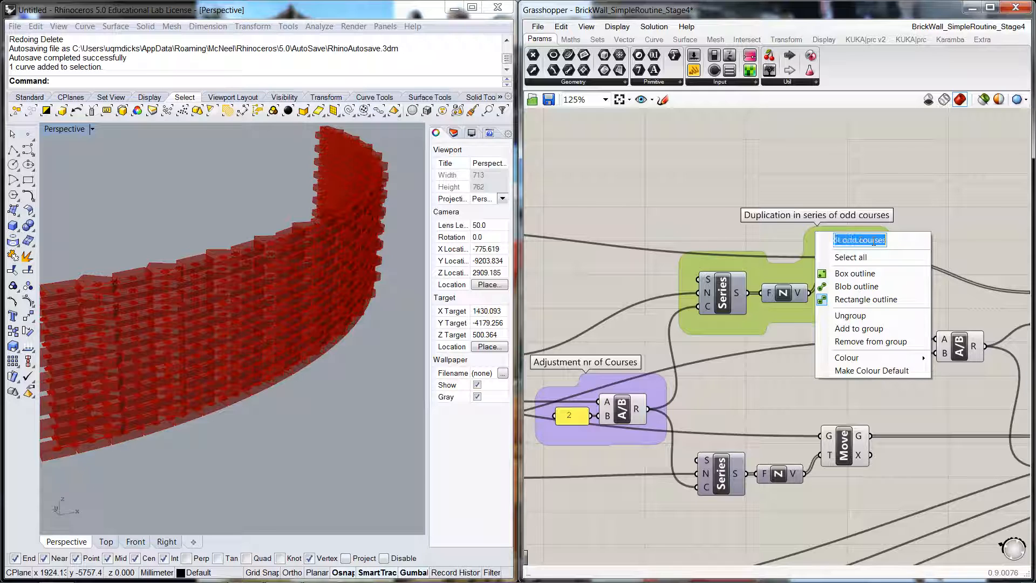
{"action": "left_click", "coordinate": [682, 410]}
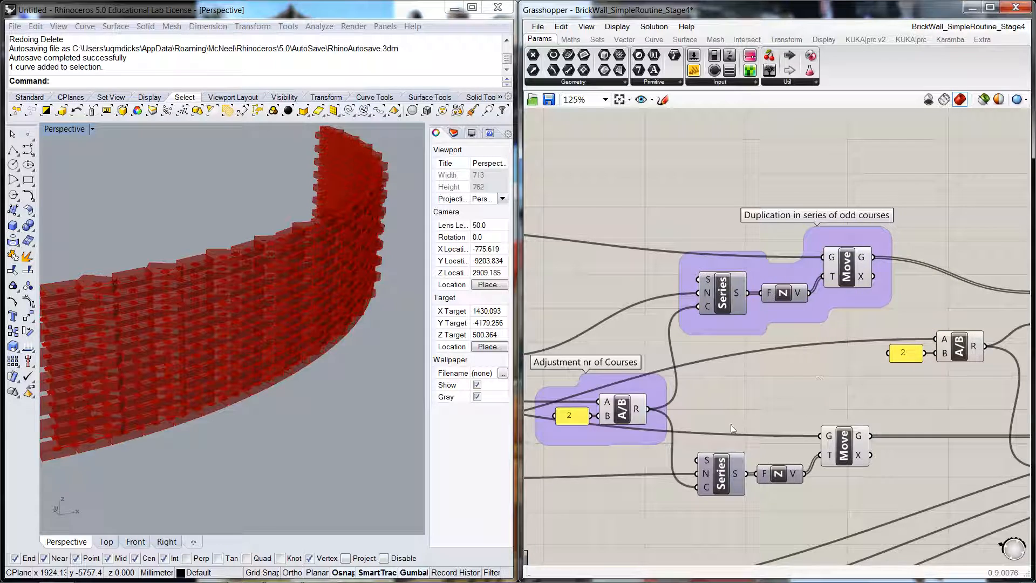
- Group the lower Series, Unit Z and Move components and give the group a rectangle outline
{"action": "left_click_drag", "start_coordinate": [683, 410], "coordinate": [926, 534]}
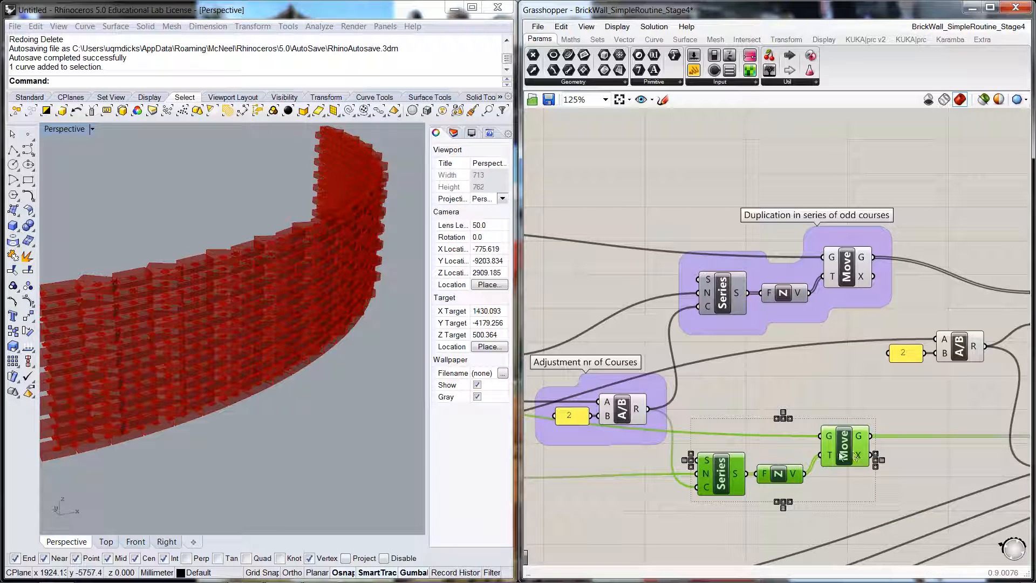
{"action": "left_click", "coordinate": [561, 26]}
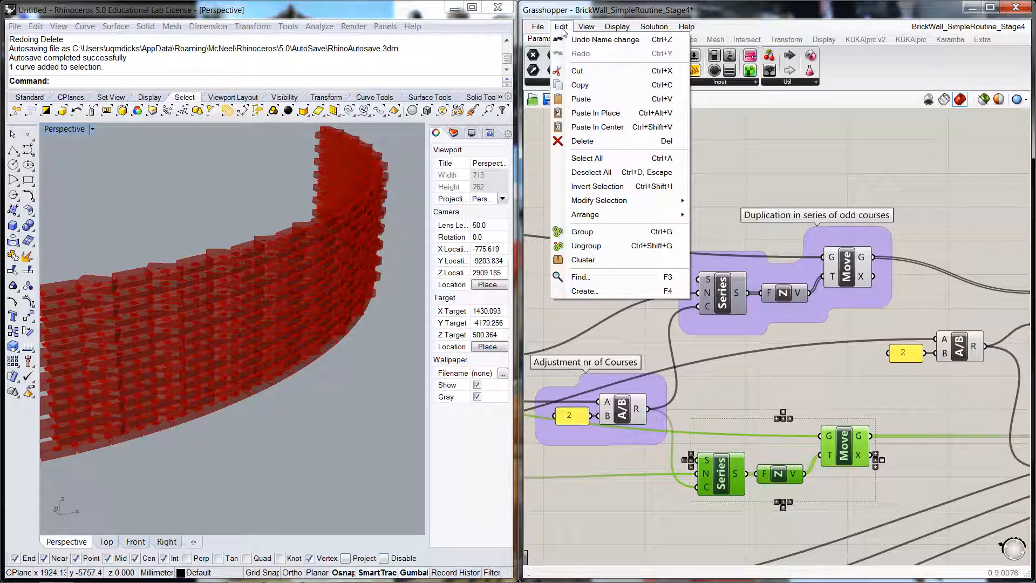
{"action": "left_click", "coordinate": [583, 232]}
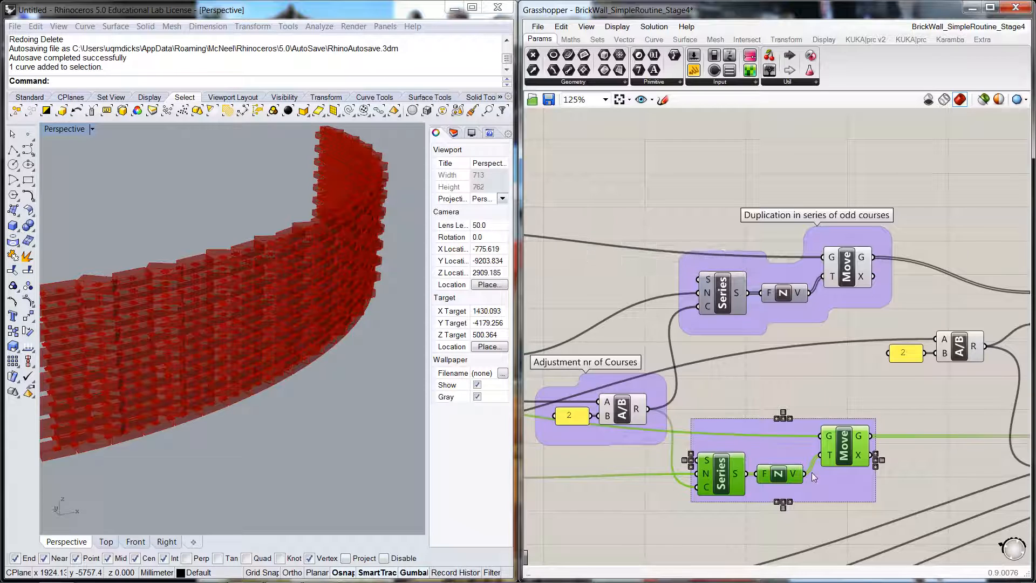
{"action": "left_click", "coordinate": [772, 451]}
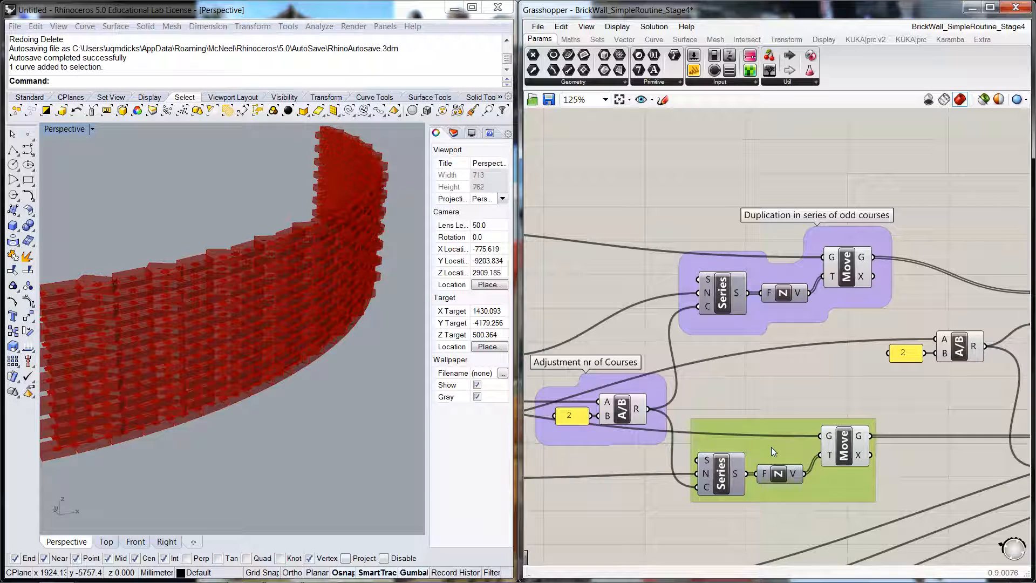
{"action": "right_click", "coordinate": [816, 413]}
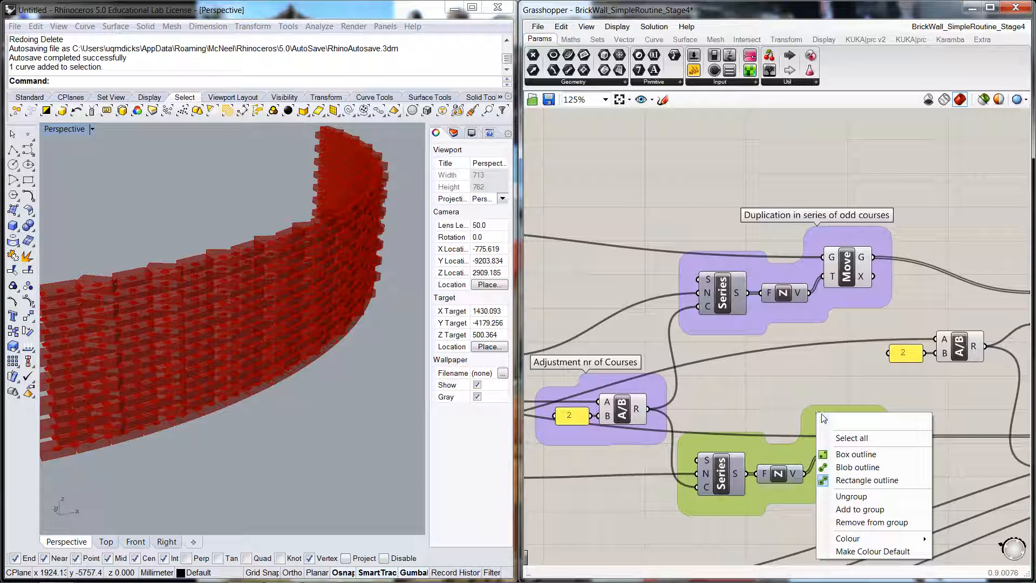
{"action": "left_click", "coordinate": [908, 448]}
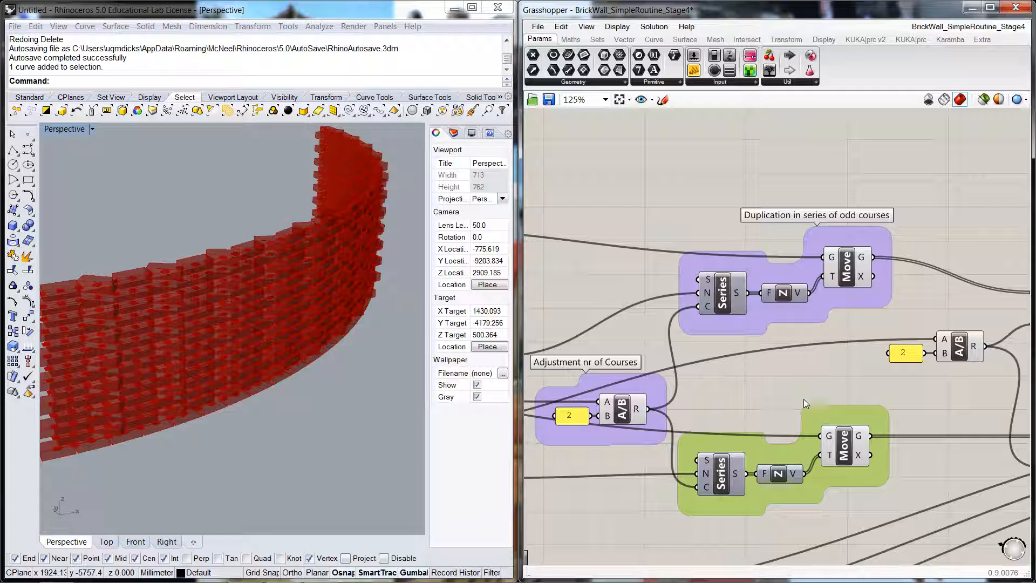
- Name the lower group "Duplication in series of even courses", reusing the copied odd courses name
{"action": "right_click", "coordinate": [826, 416]}
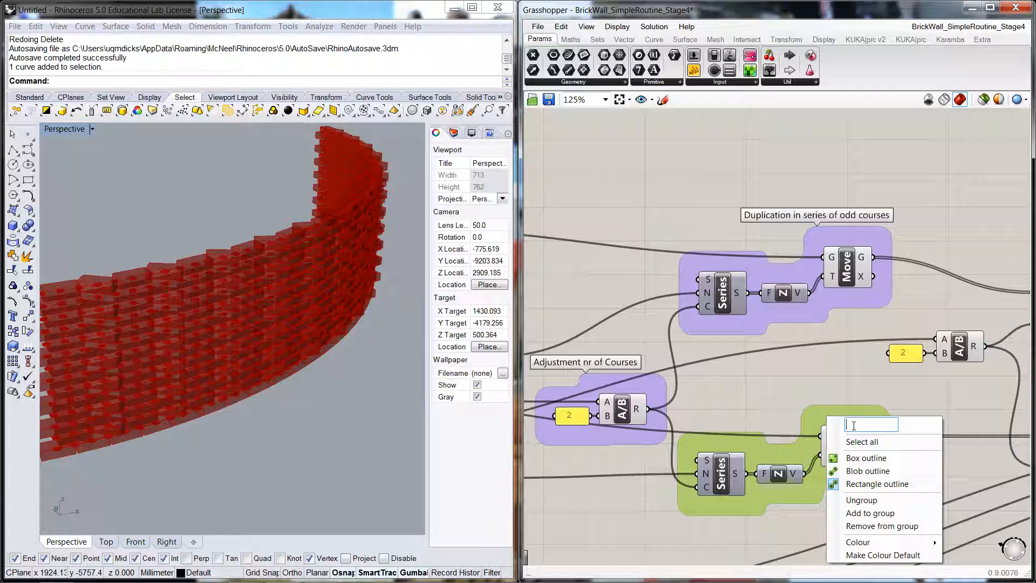
{"action": "key", "text": "ctrl+v"}
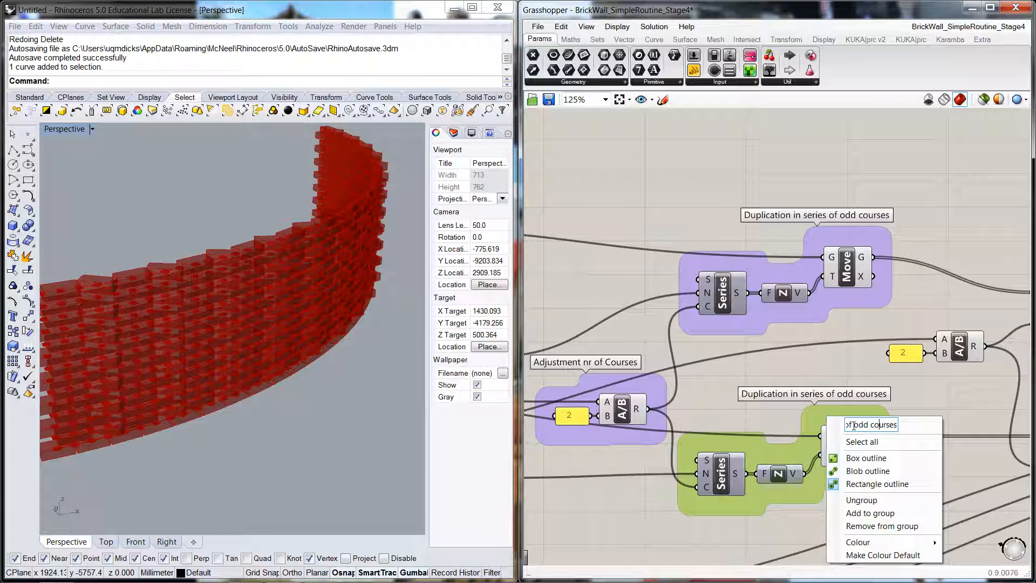
{"action": "key", "text": "BackSpace"}
{"action": "key", "text": "BackSpace"}
{"action": "key", "text": "BackSpace"}
{"action": "type", "text": "even"}
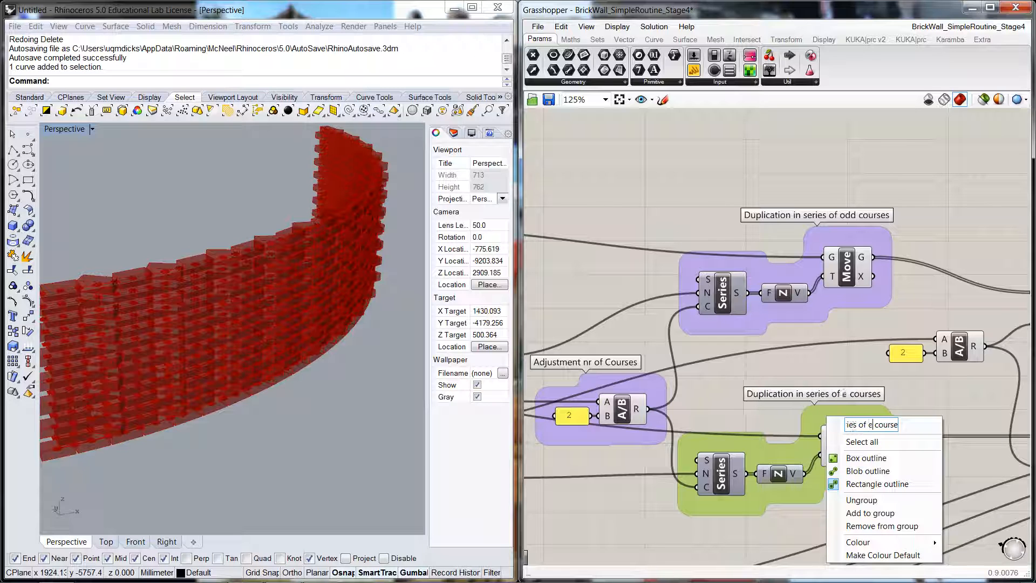
{"action": "key", "text": "Return"}
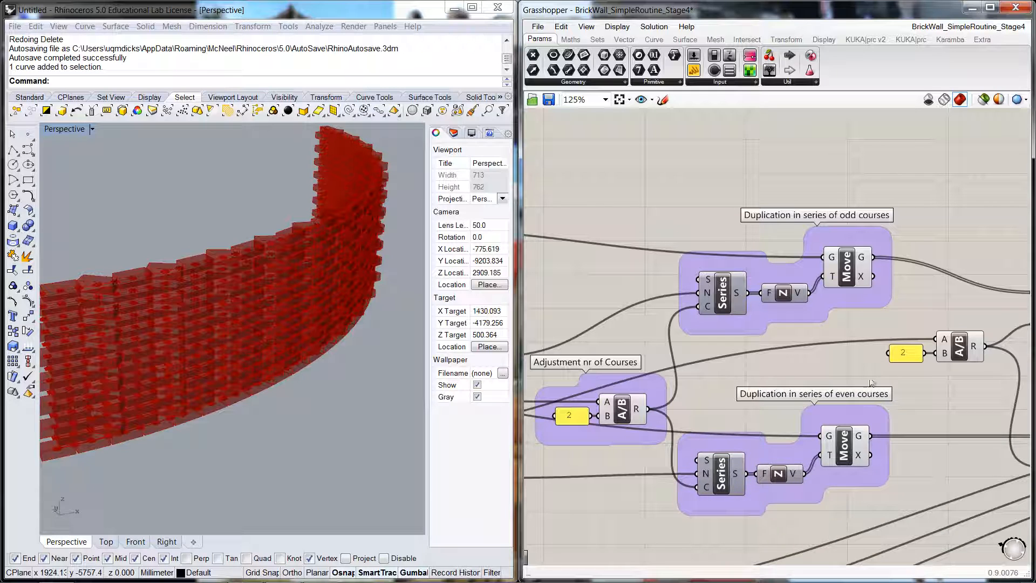
- Reposition the odd and even duplication groups so they line up vertically, evenly spaced around the "Adjustment nr of Courses" group
{"action": "left_click_drag", "start_coordinate": [873, 417], "coordinate": [880, 456]}
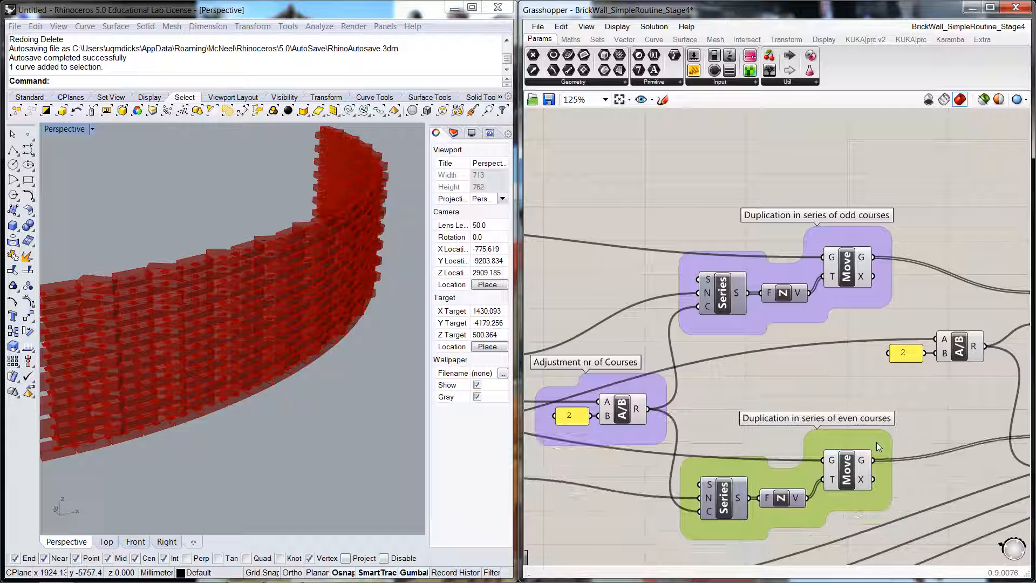
{"action": "left_click", "coordinate": [918, 421]}
{"action": "scroll", "coordinate": [932, 407], "scroll_direction": "down", "scroll_amount": 4}
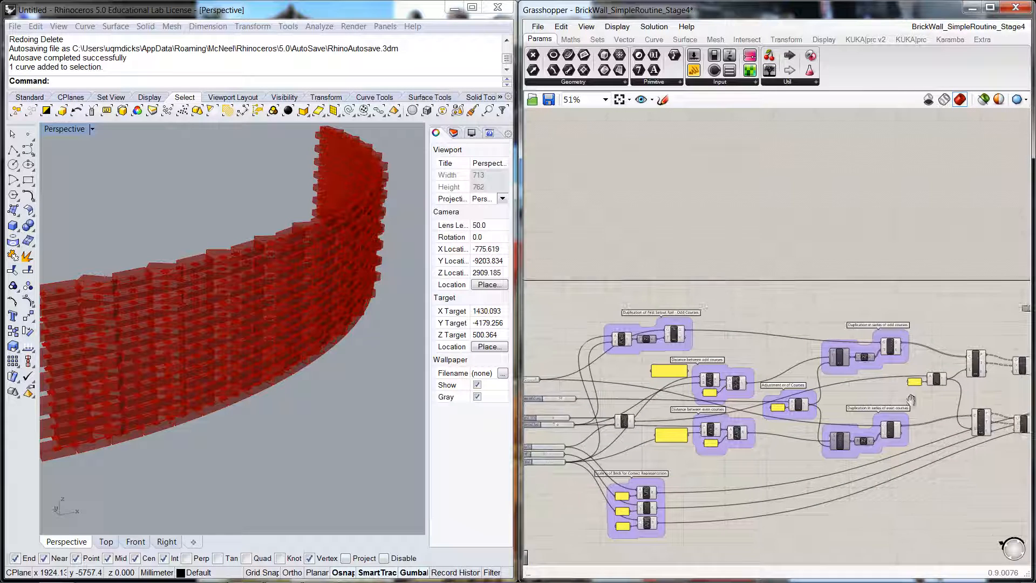
{"action": "left_click", "coordinate": [792, 340]}
{"action": "left_click_drag", "start_coordinate": [792, 340], "coordinate": [786, 338]}
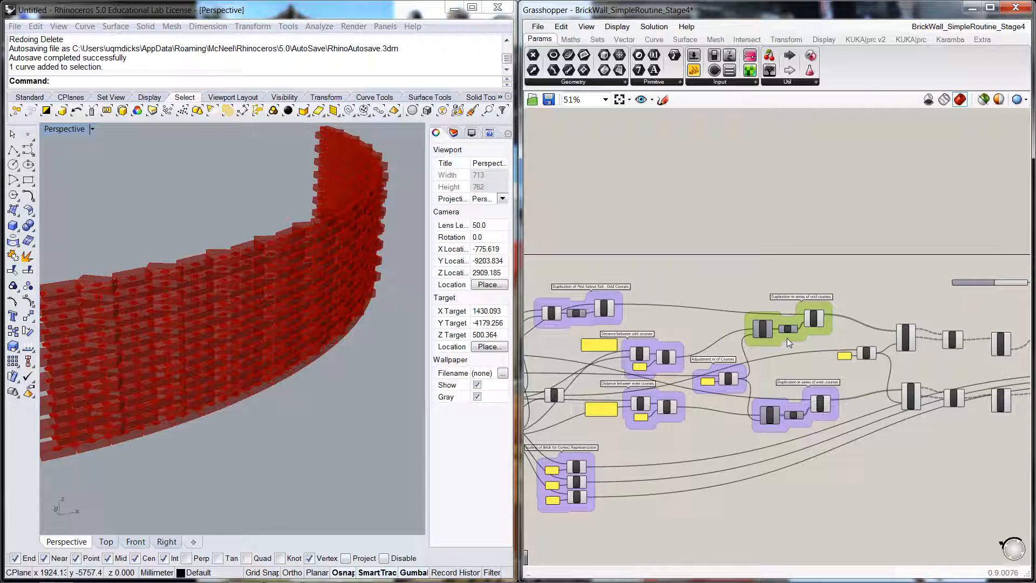
{"action": "left_click_drag", "start_coordinate": [801, 406], "coordinate": [798, 414]}
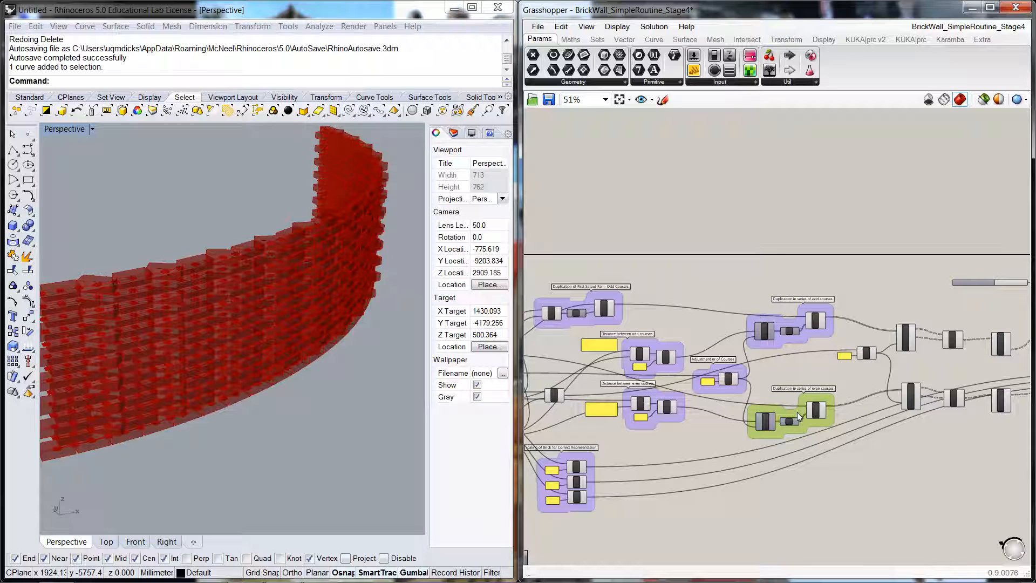
{"action": "left_click", "coordinate": [802, 371]}
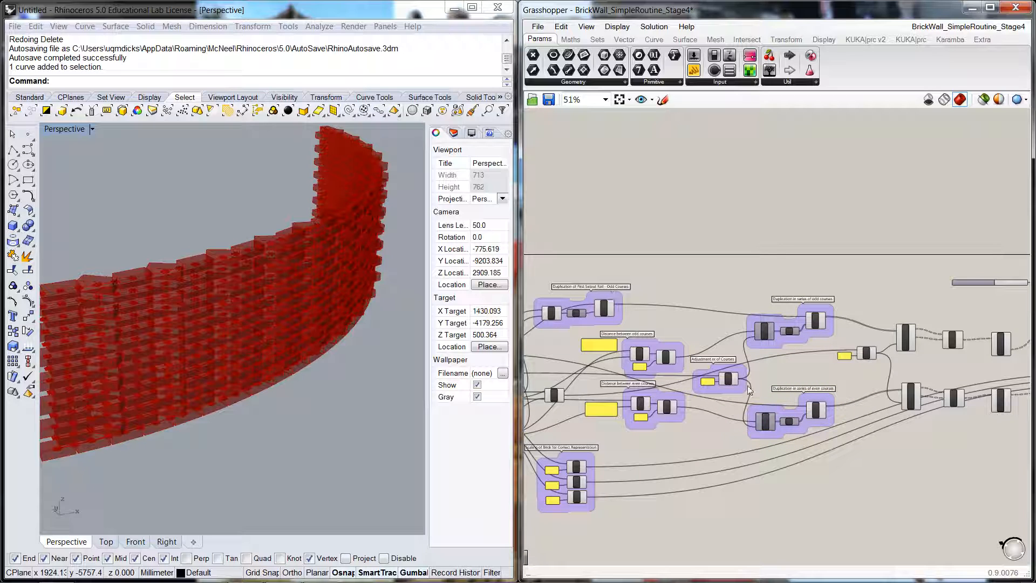
- Rearrange the Divide Length, Plane and Dispatch components of the odd and even courses into two compact, aligned chains
{"action": "right_click_drag", "start_coordinate": [709, 438], "coordinate": [809, 493]}
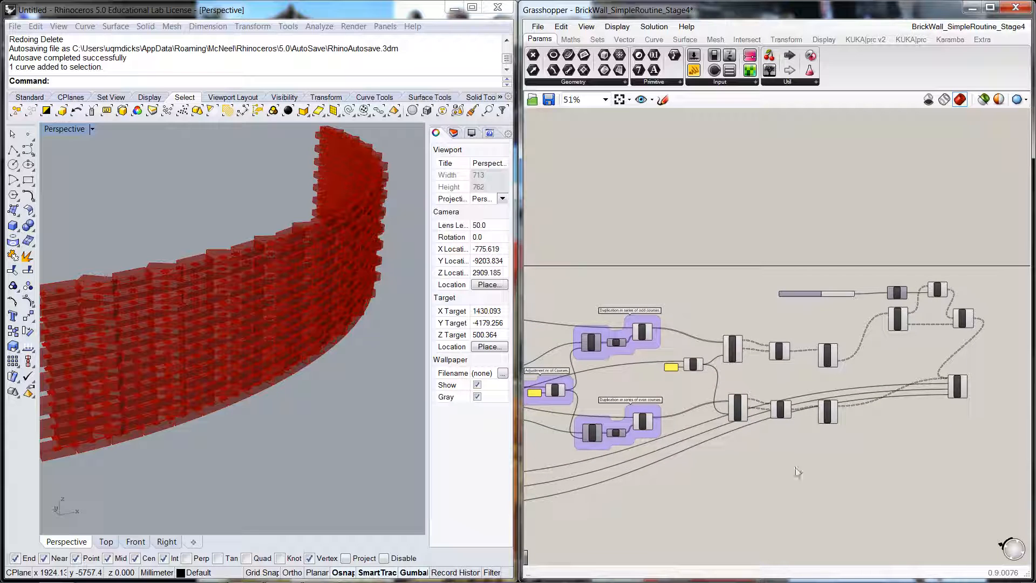
{"action": "scroll", "coordinate": [740, 402], "scroll_direction": "up", "scroll_amount": 3}
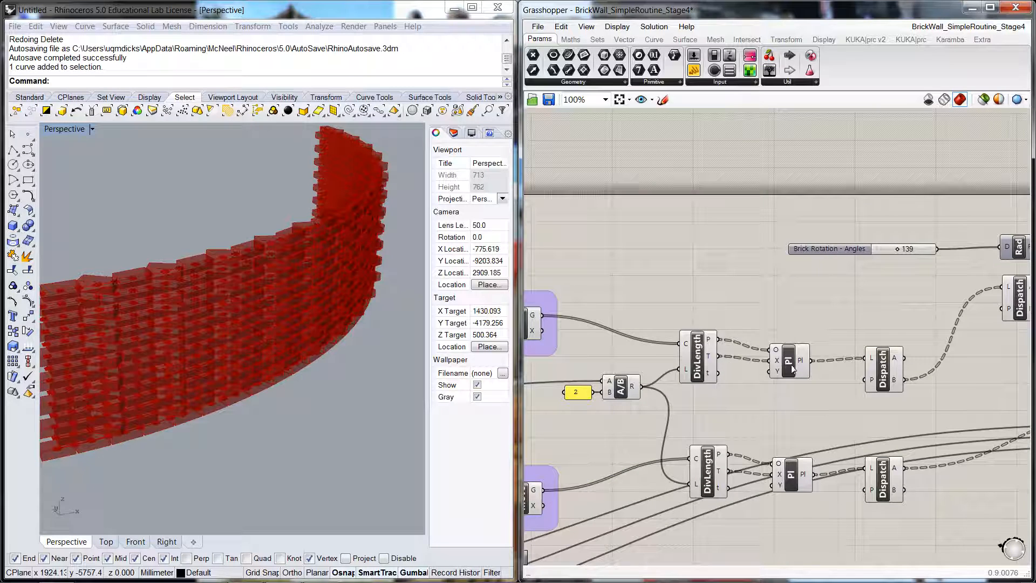
{"action": "left_click_drag", "start_coordinate": [791, 369], "coordinate": [763, 360]}
{"action": "left_click_drag", "start_coordinate": [884, 372], "coordinate": [815, 366]}
{"action": "left_click", "coordinate": [737, 457]}
{"action": "left_click_drag", "start_coordinate": [708, 475], "coordinate": [698, 474]}
{"action": "left_click_drag", "start_coordinate": [797, 476], "coordinate": [760, 466]}
{"action": "left_click_drag", "start_coordinate": [875, 482], "coordinate": [814, 484]}
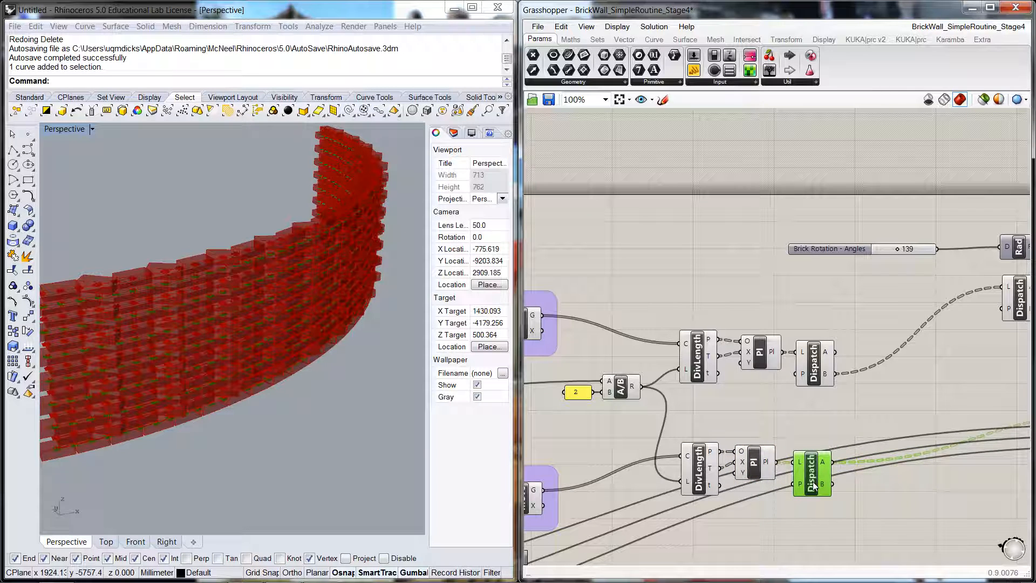
{"action": "left_click", "coordinate": [797, 418]}
- Group the Division component feeding both Divide Length components with its "2" panel, and name the group "doubling nr of setout planes"
{"action": "left_click", "coordinate": [620, 387]}
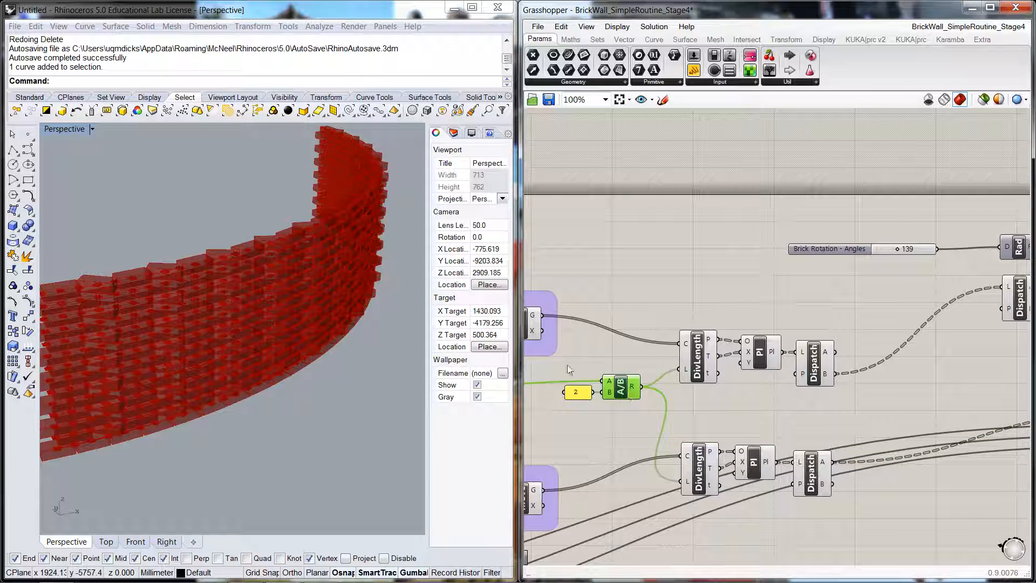
{"action": "left_click_drag", "start_coordinate": [559, 361], "coordinate": [654, 416]}
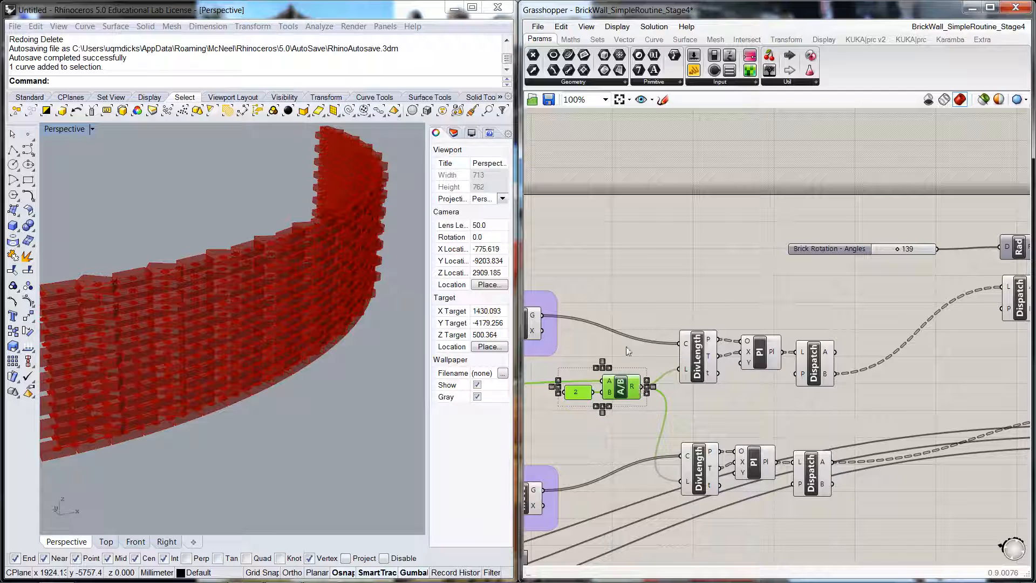
{"action": "key", "text": "ctrl+g"}
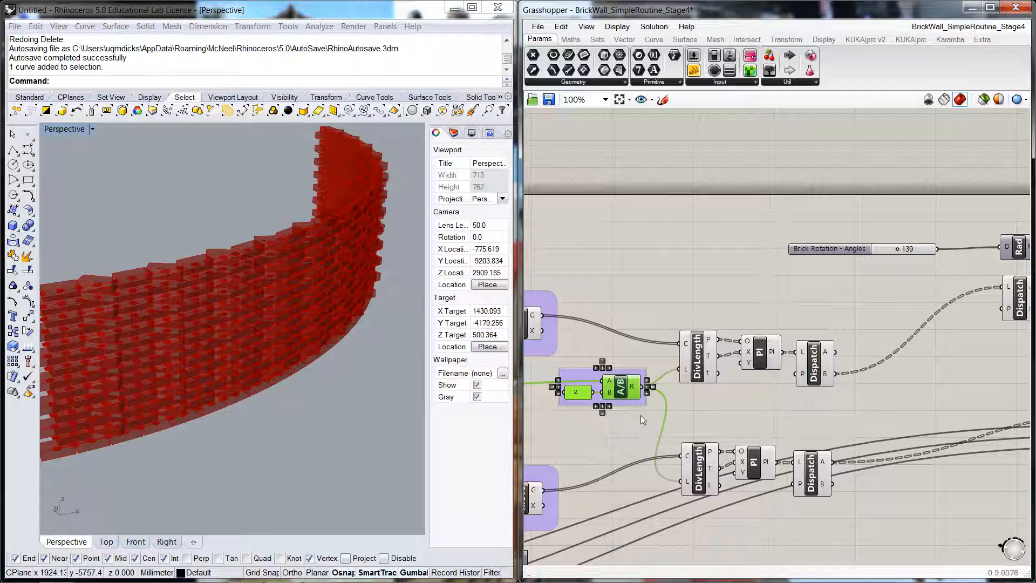
{"action": "right_click", "coordinate": [592, 379]}
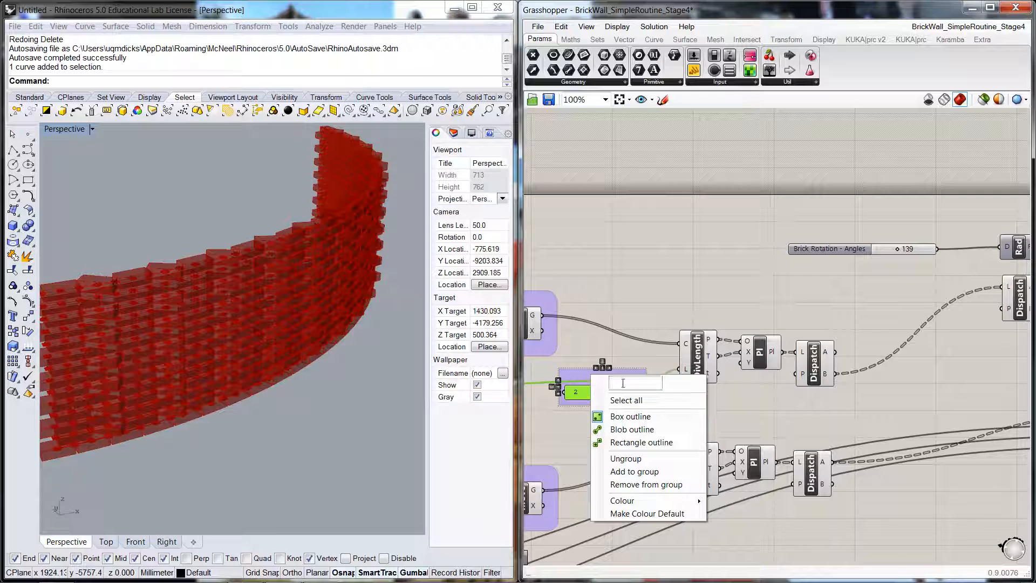
{"action": "type", "text": "doubling"}
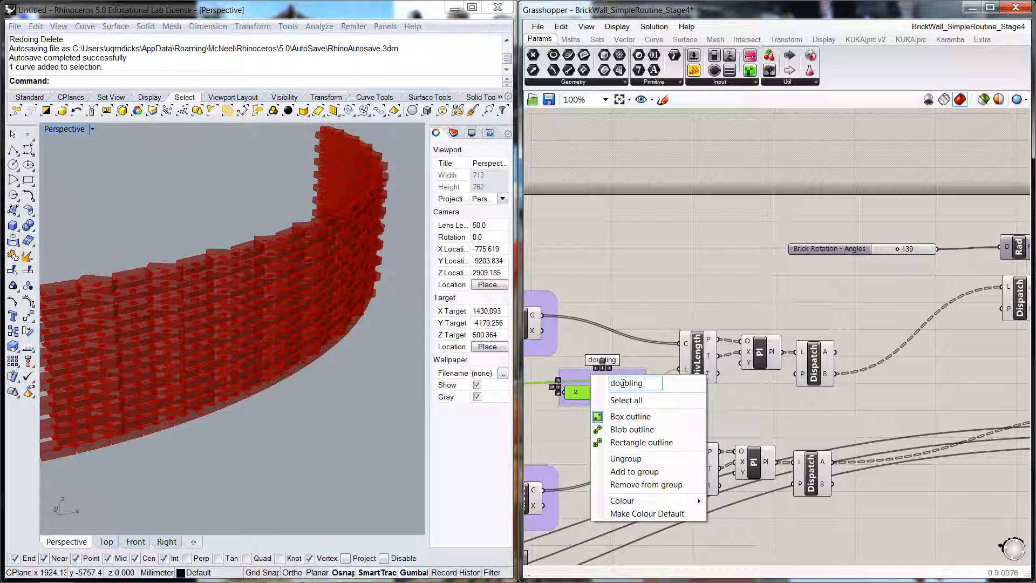
{"action": "type", "text": " nr of set"}
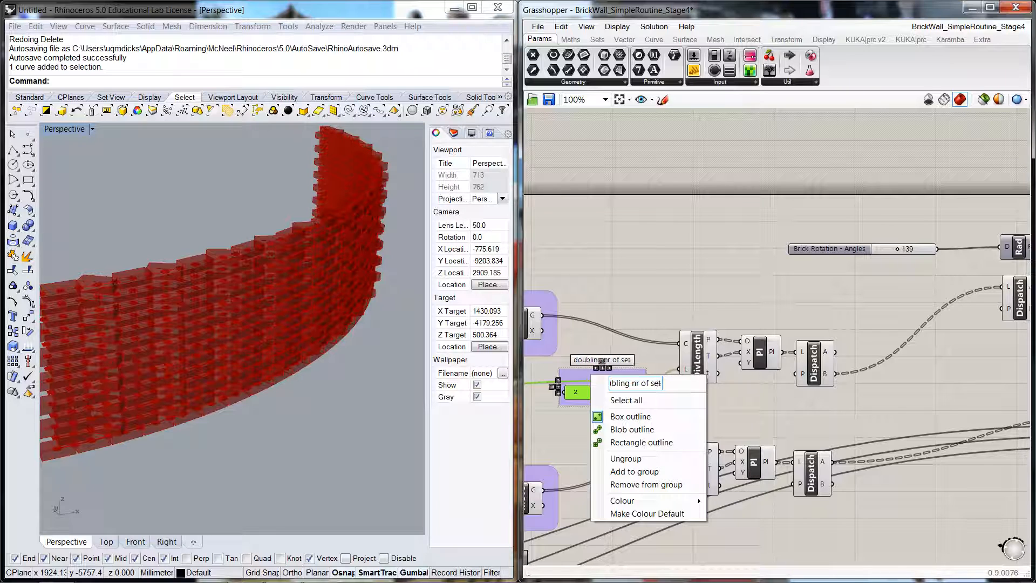
{"action": "type", "text": "out planes"}
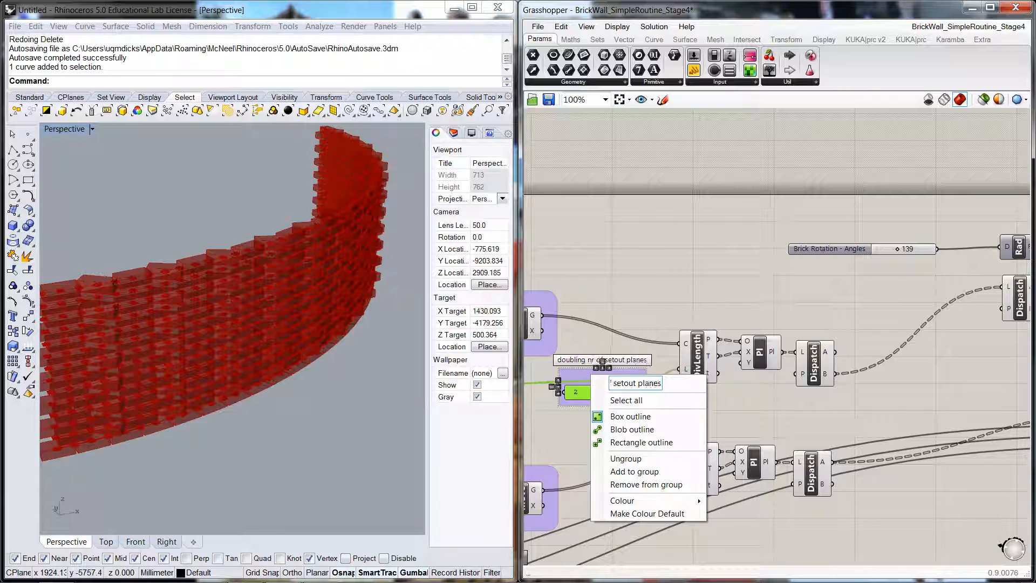
{"action": "left_click", "coordinate": [693, 295]}
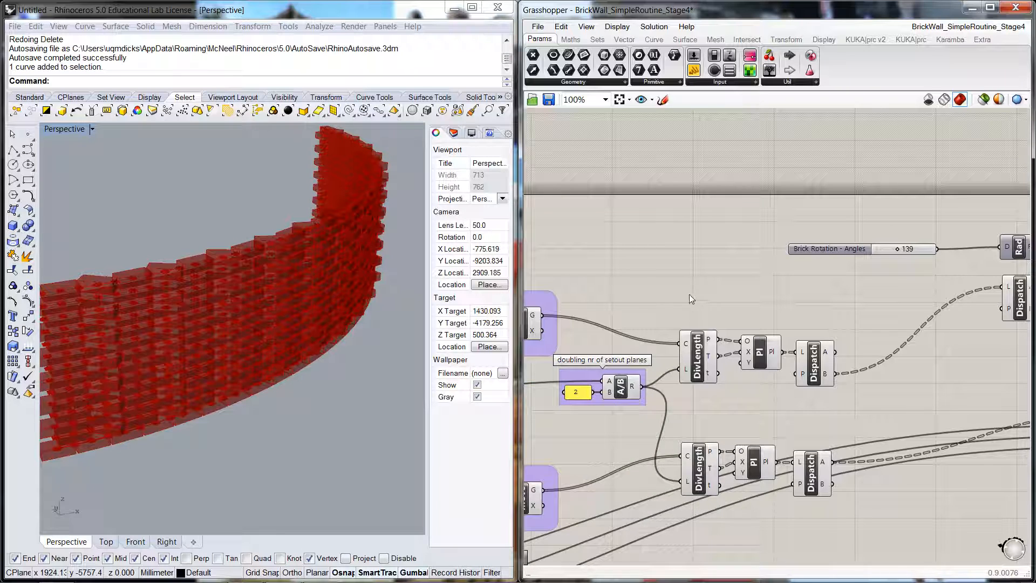
- Group the upper Divide Length, Plane and Dispatch chain and name the group "Division of setout rail - odd courses"
{"action": "left_click_drag", "start_coordinate": [670, 293], "coordinate": [859, 406]}
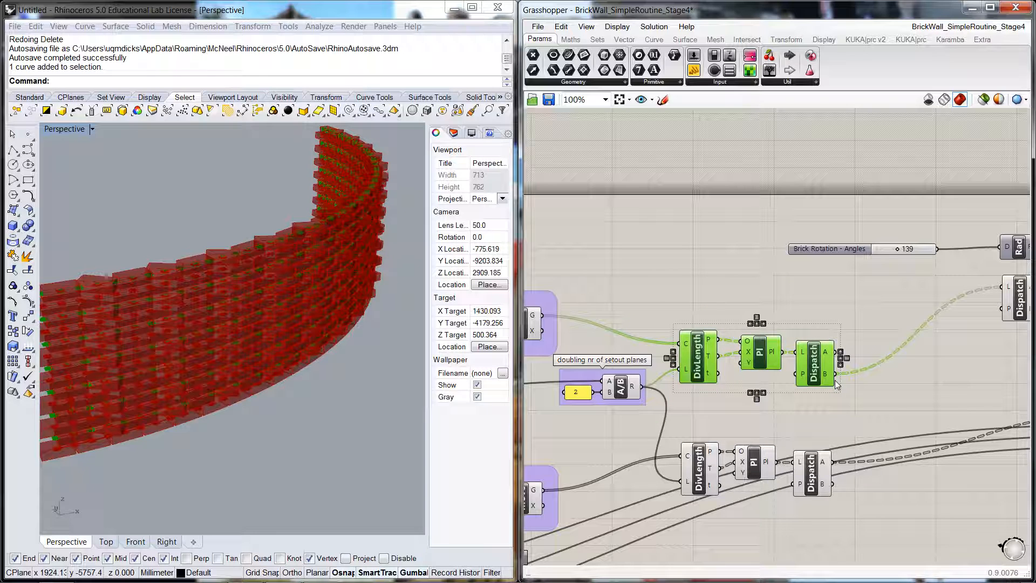
{"action": "key", "text": "ctrl+g"}
{"action": "right_click", "coordinate": [818, 332]}
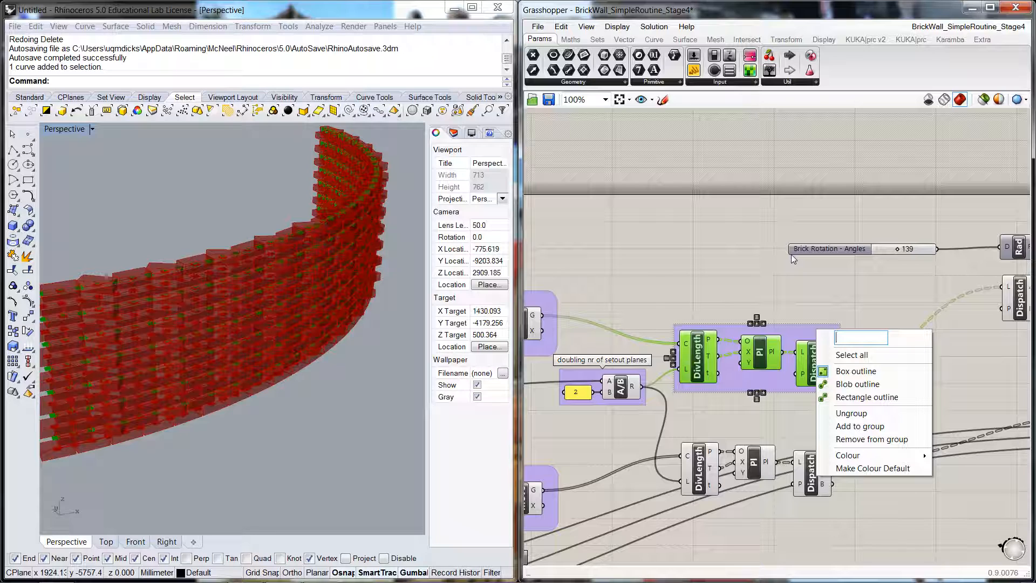
{"action": "type", "text": "Division of setou"}
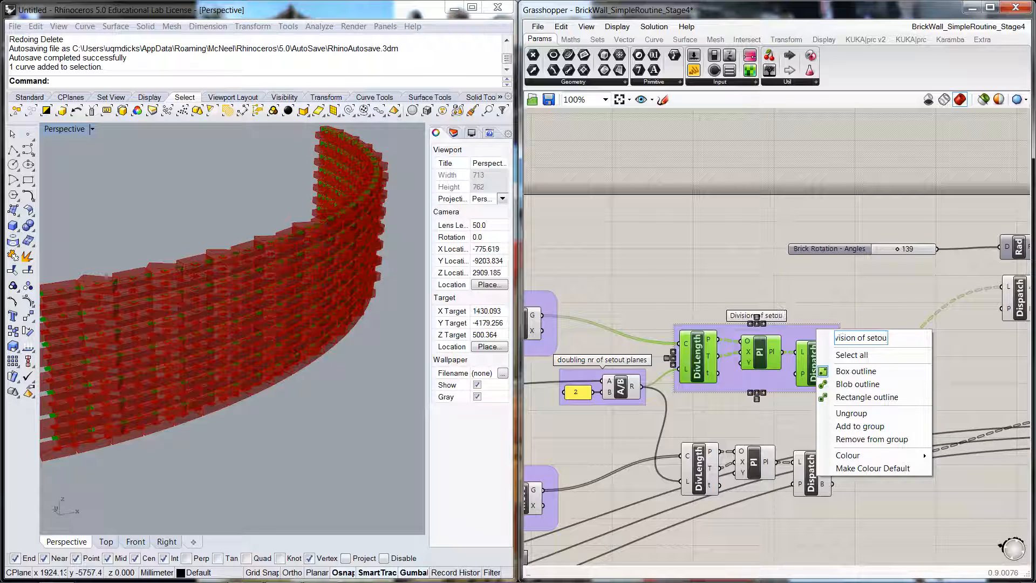
{"action": "type", "text": "t rail -"}
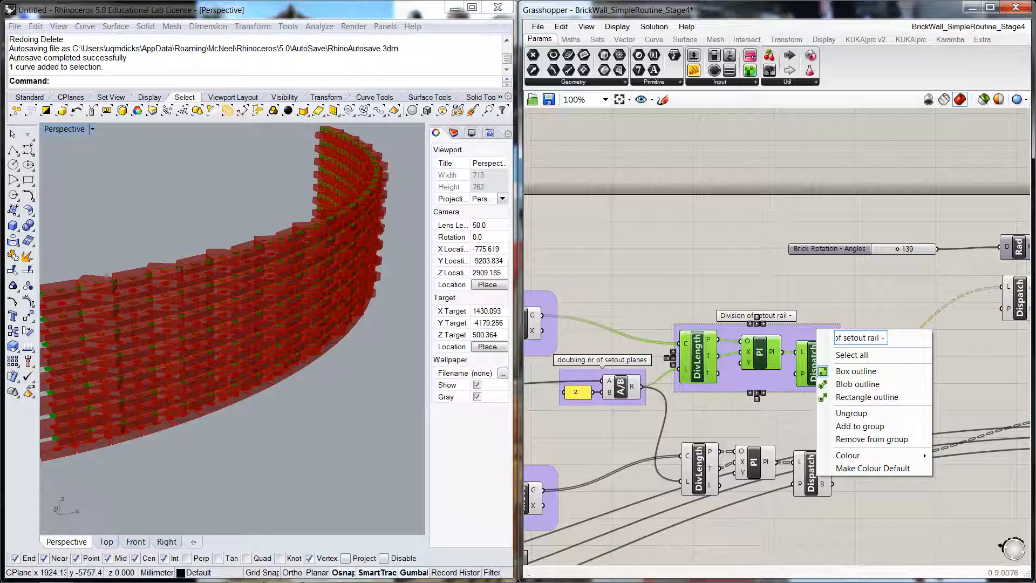
{"action": "type", "text": " odd courses"}
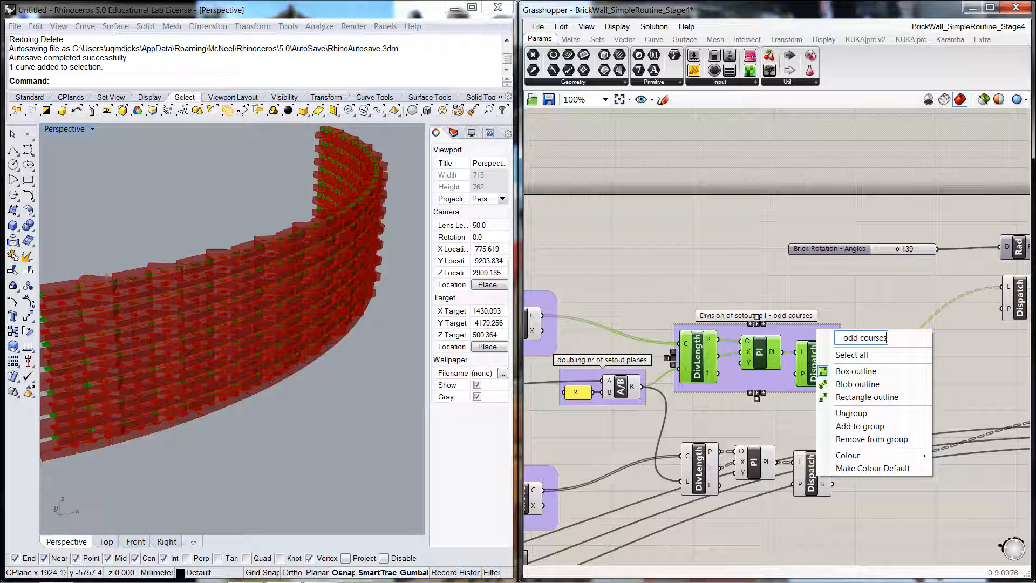
{"action": "left_click", "coordinate": [820, 294]}
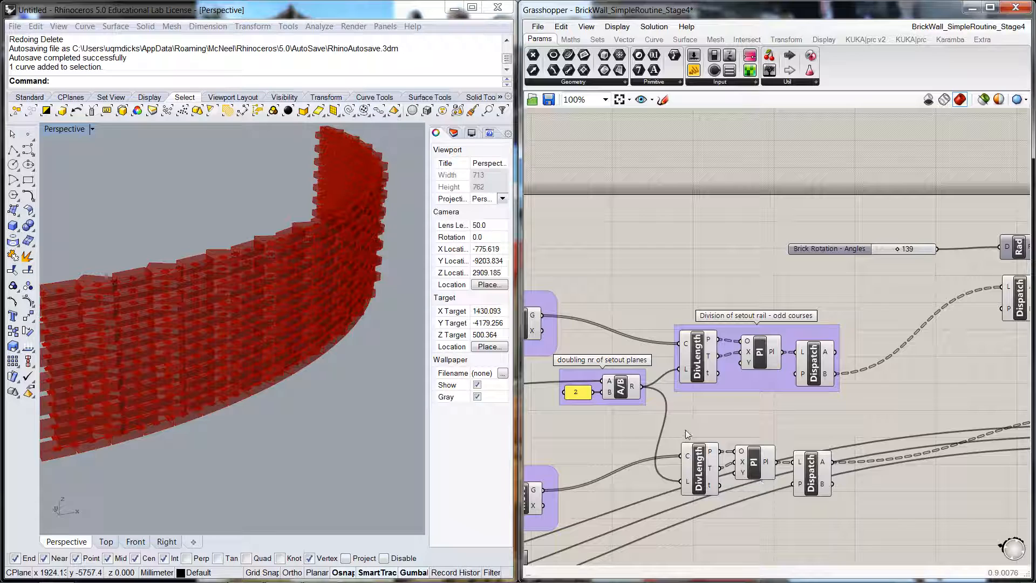
- Extend the odd courses division group's name to "Division of setout rail and planes - odd courses"
{"action": "double_click", "coordinate": [754, 319]}
{"action": "key", "text": "Escape"}
{"action": "right_click", "coordinate": [784, 332]}
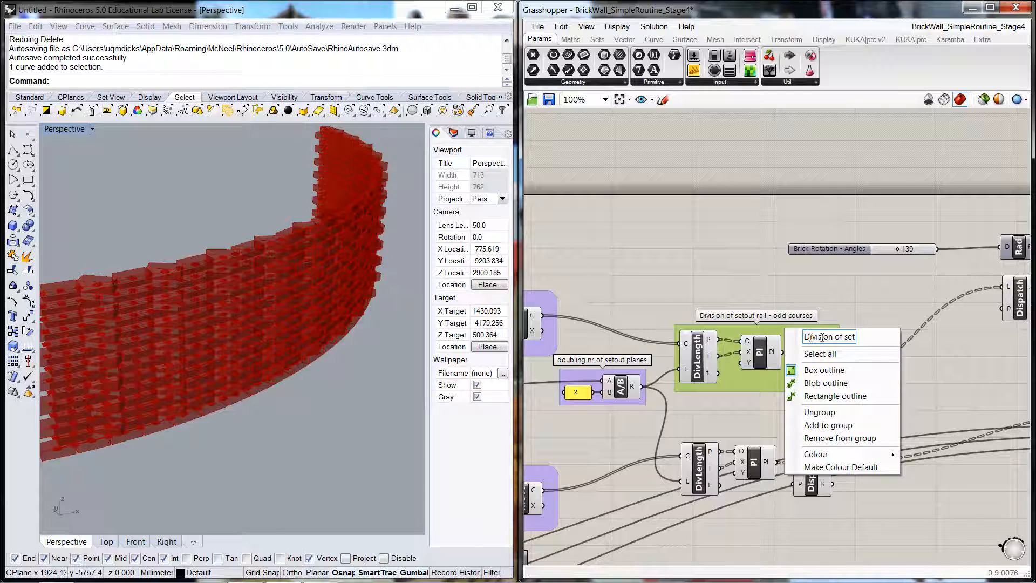
{"action": "key", "text": "ctrl+Right"}
{"action": "key", "text": "ctrl+Right"}
{"action": "key", "text": "ctrl+Right"}
{"action": "key", "text": "ctrl+Right"}
{"action": "type", "text": "and pla"}
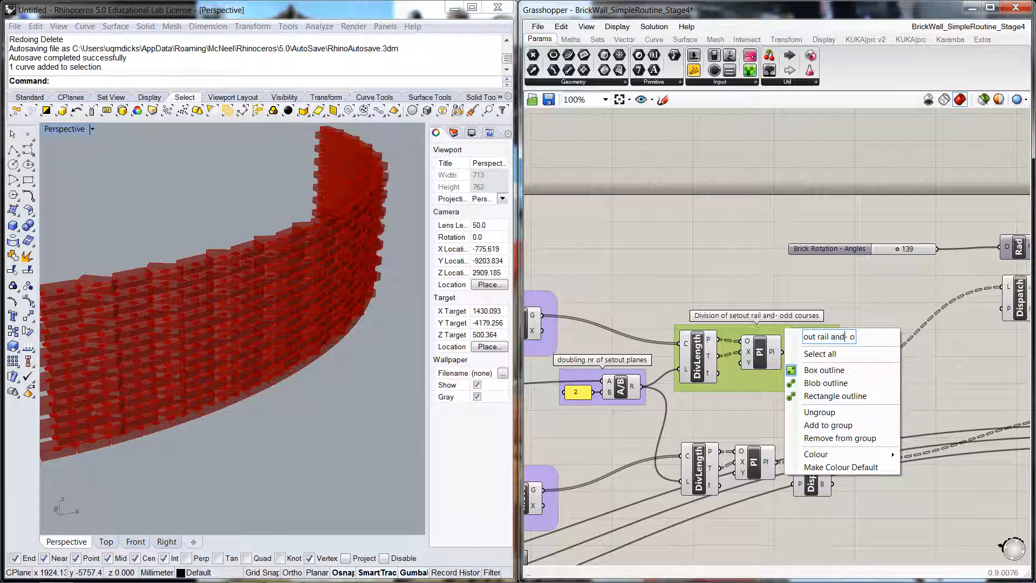
{"action": "type", "text": "nes"}
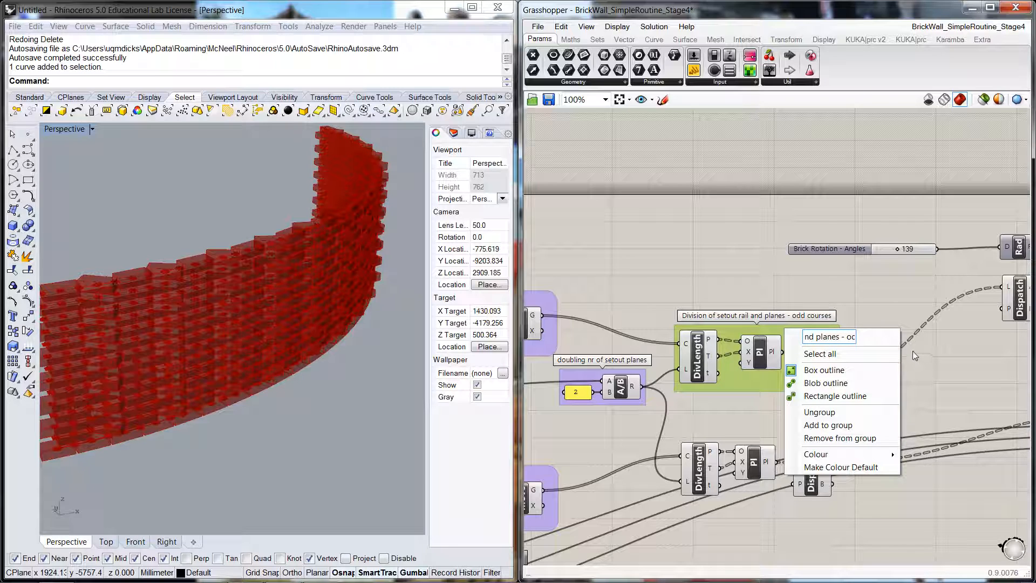
- Copy the full name of the odd courses division group for reuse
{"action": "double_click", "coordinate": [839, 337]}
{"action": "key", "text": "ctrl+a"}
{"action": "key", "text": "ctrl+c"}
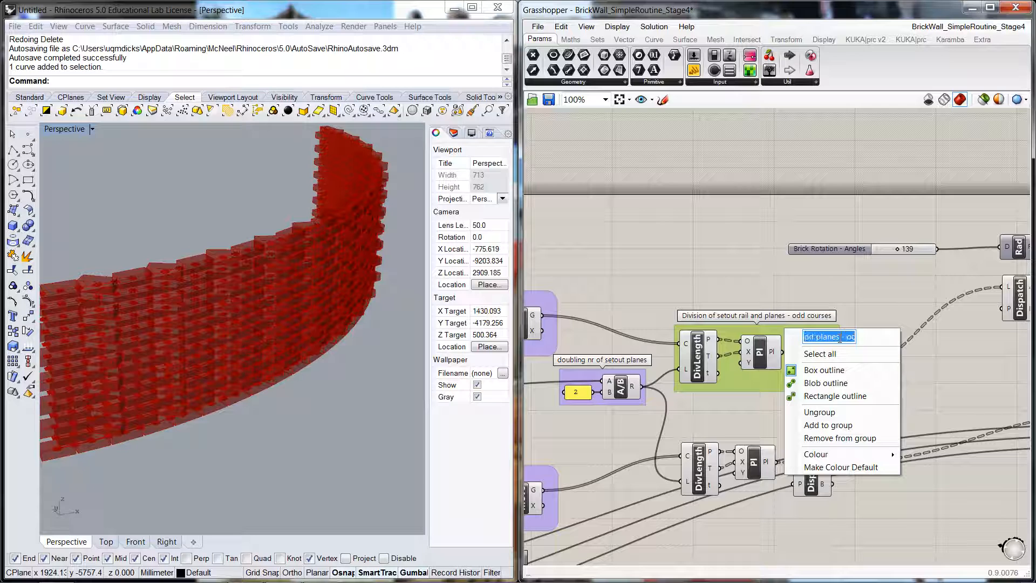
{"action": "left_click", "coordinate": [867, 299]}
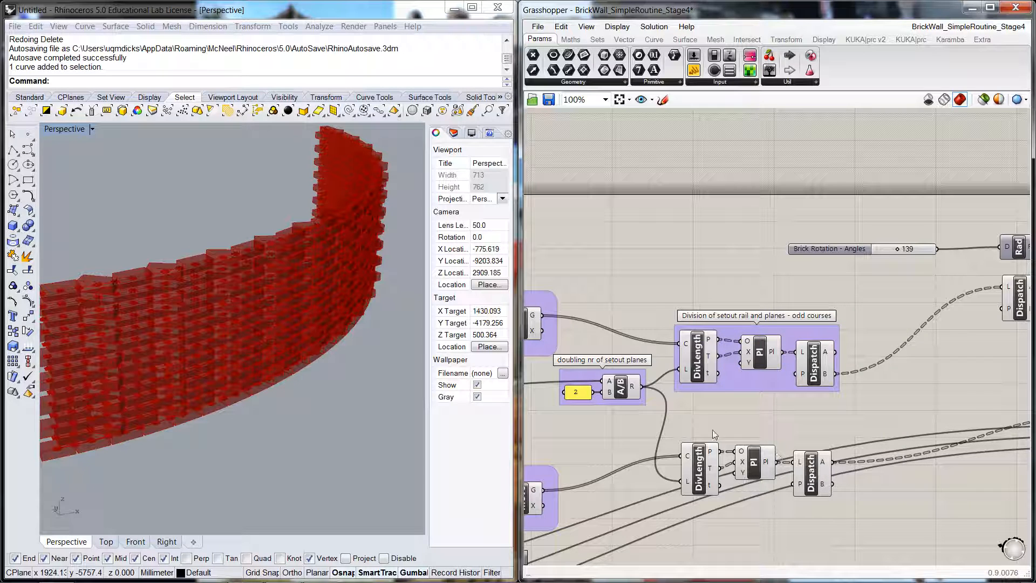
- Group the lower Divide Length, Plane and Dispatch chain, naming it "Division of setout rail and planes - even courses" from the copied name
{"action": "left_click_drag", "start_coordinate": [679, 426], "coordinate": [864, 509]}
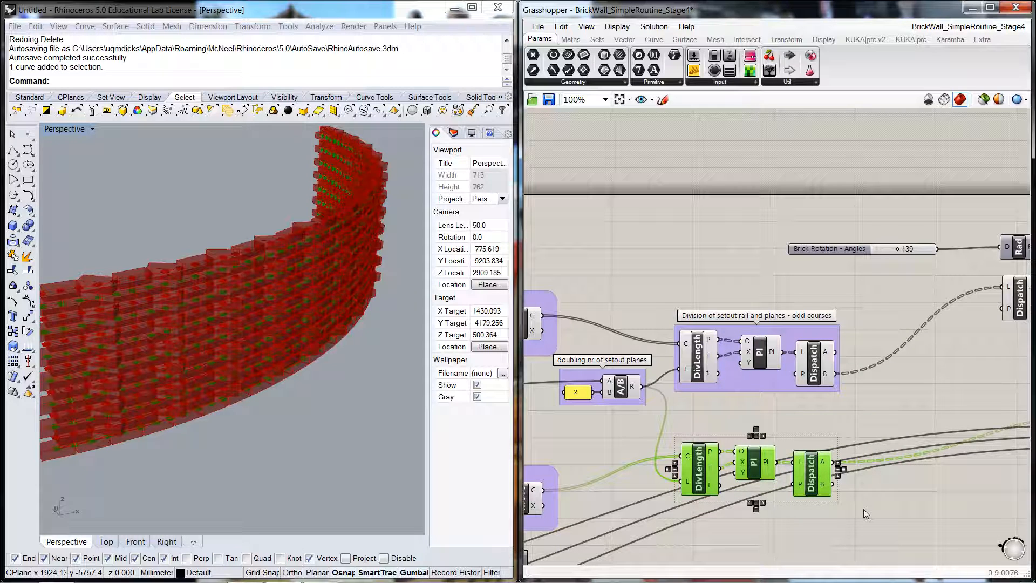
{"action": "key", "text": "ctrl+g"}
{"action": "right_click", "coordinate": [809, 451]}
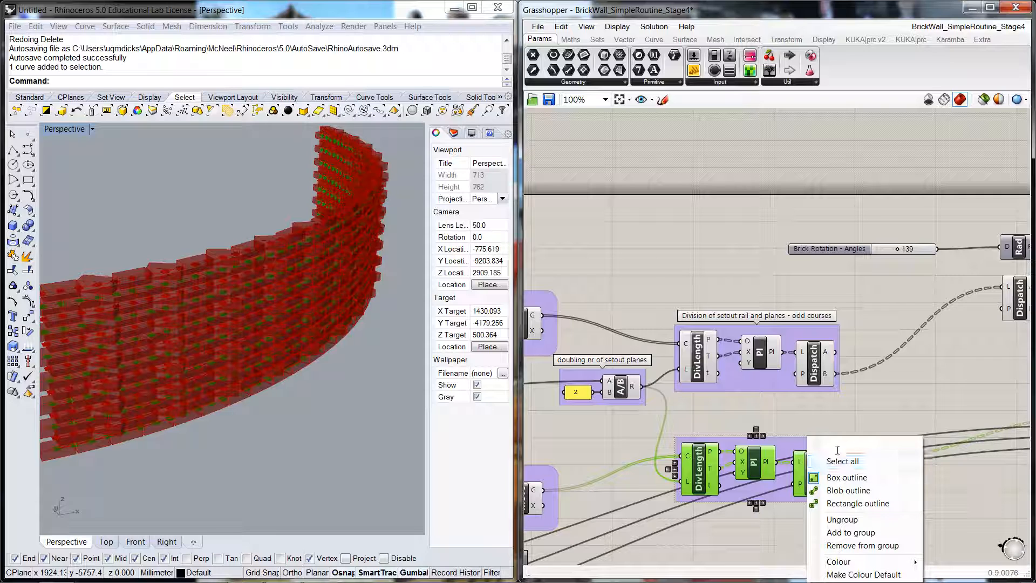
{"action": "key", "text": "ctrl+v"}
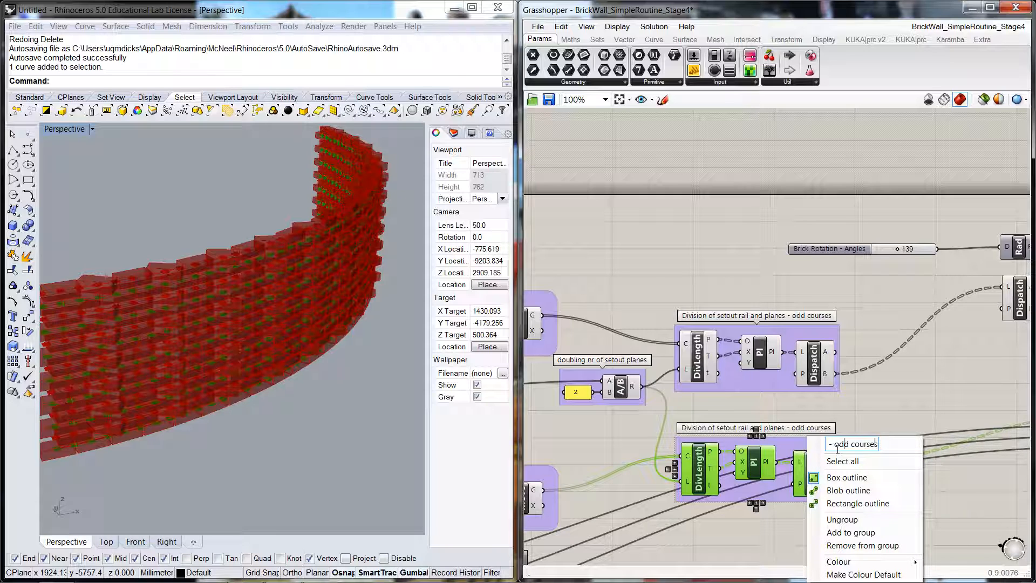
{"action": "key", "text": "BackSpace"}
{"action": "key", "text": "BackSpace"}
{"action": "key", "text": "BackSpace"}
{"action": "type", "text": "even"}
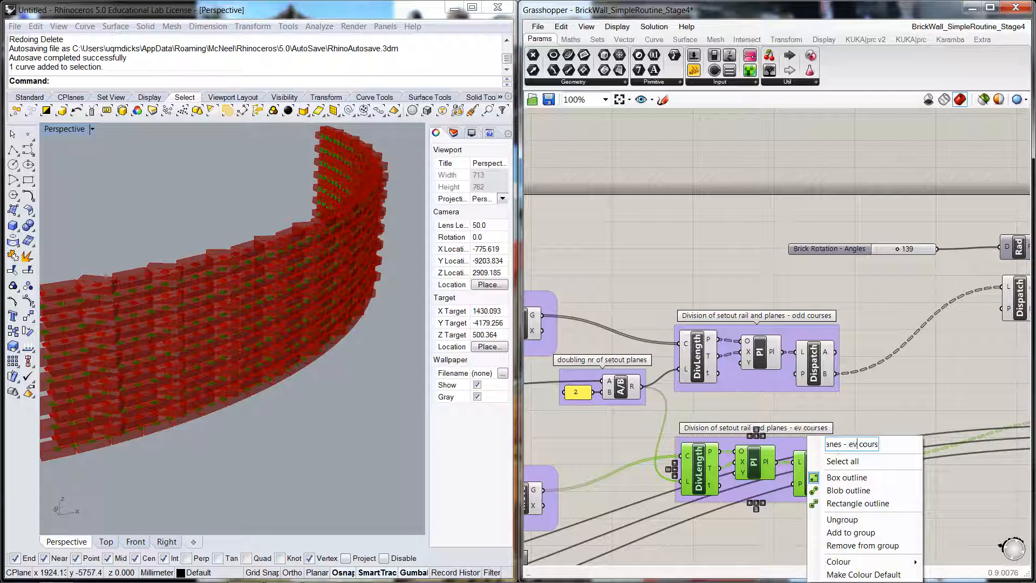
{"action": "left_click", "coordinate": [874, 412]}
- Move the Box component slightly lower and farther from the even courses division group
{"action": "scroll", "coordinate": [876, 411], "scroll_direction": "down", "scroll_amount": 4}
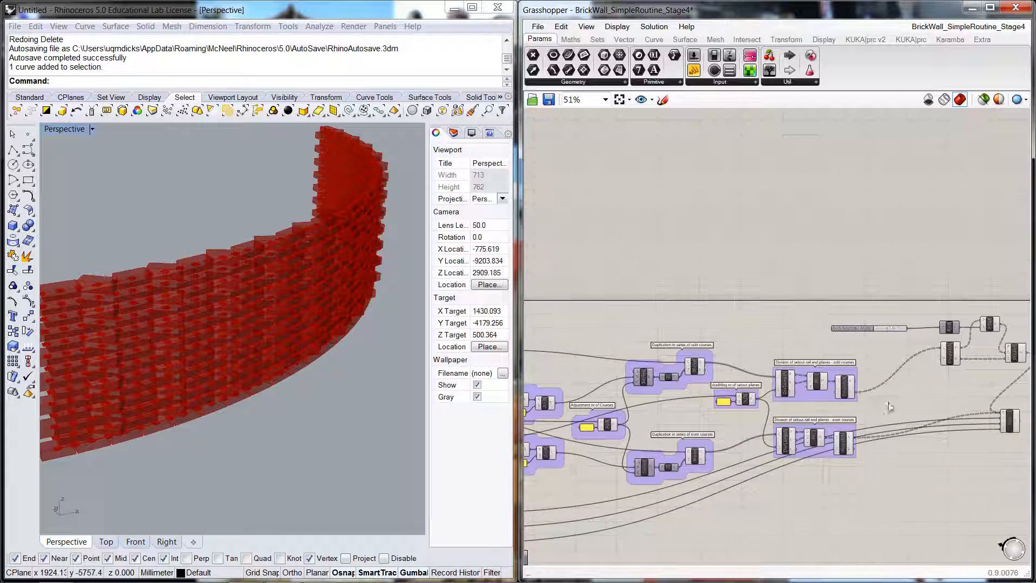
{"action": "left_click_drag", "start_coordinate": [871, 415], "coordinate": [908, 438]}
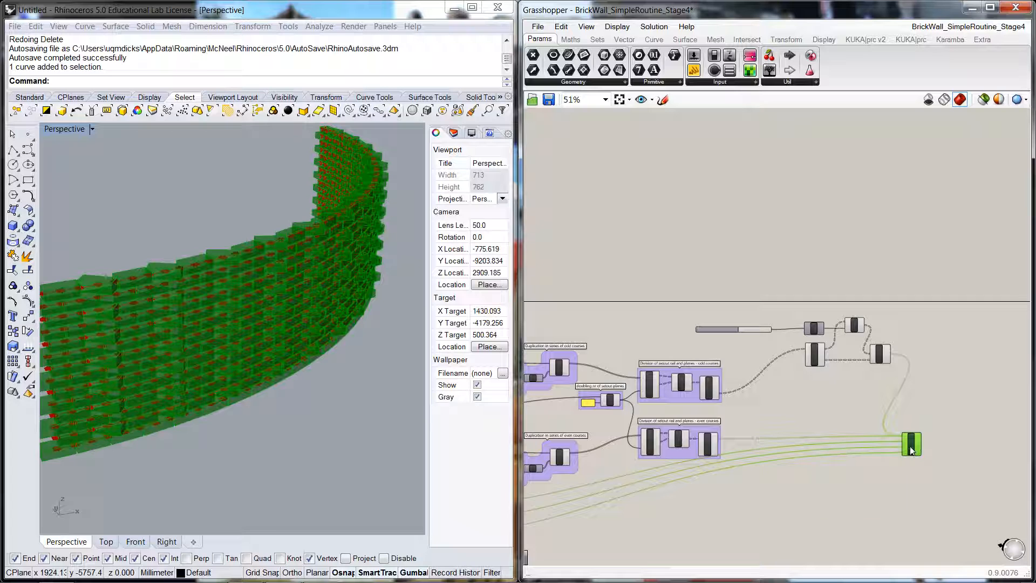
{"action": "right_click", "coordinate": [910, 446]}
{"action": "left_click", "coordinate": [921, 423]}
- Put the Box component in its own group and name the group "Representation of brick"
{"action": "scroll", "coordinate": [921, 423], "scroll_direction": "up", "scroll_amount": 5}
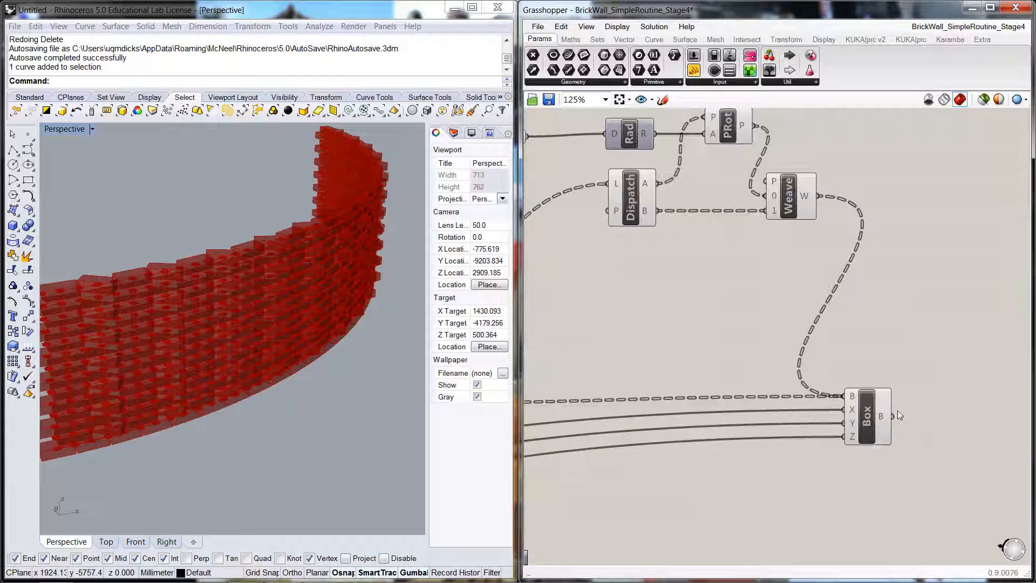
{"action": "left_click_drag", "start_coordinate": [834, 361], "coordinate": [883, 452]}
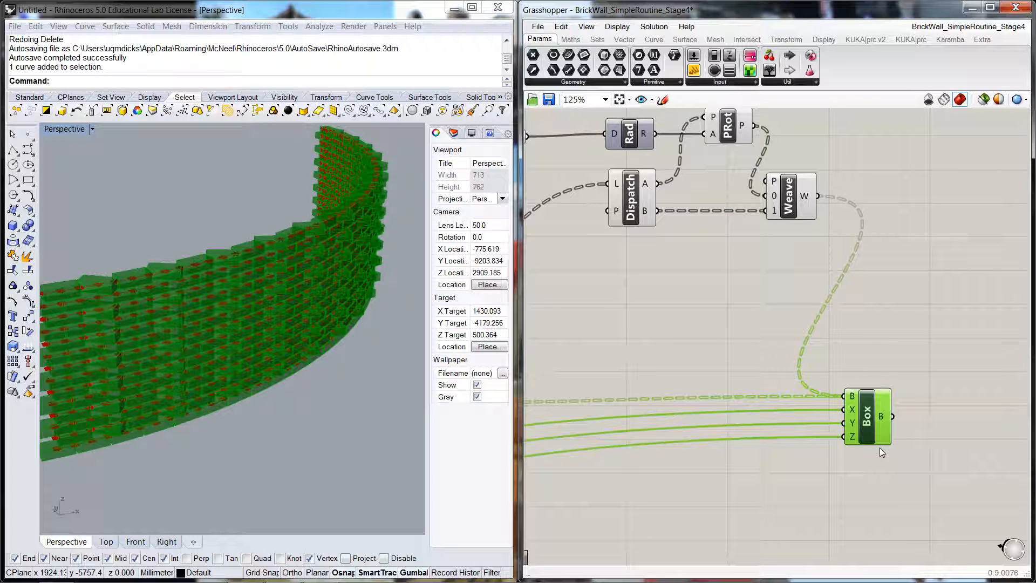
{"action": "key", "text": "ctrl+g"}
{"action": "right_click", "coordinate": [894, 393]}
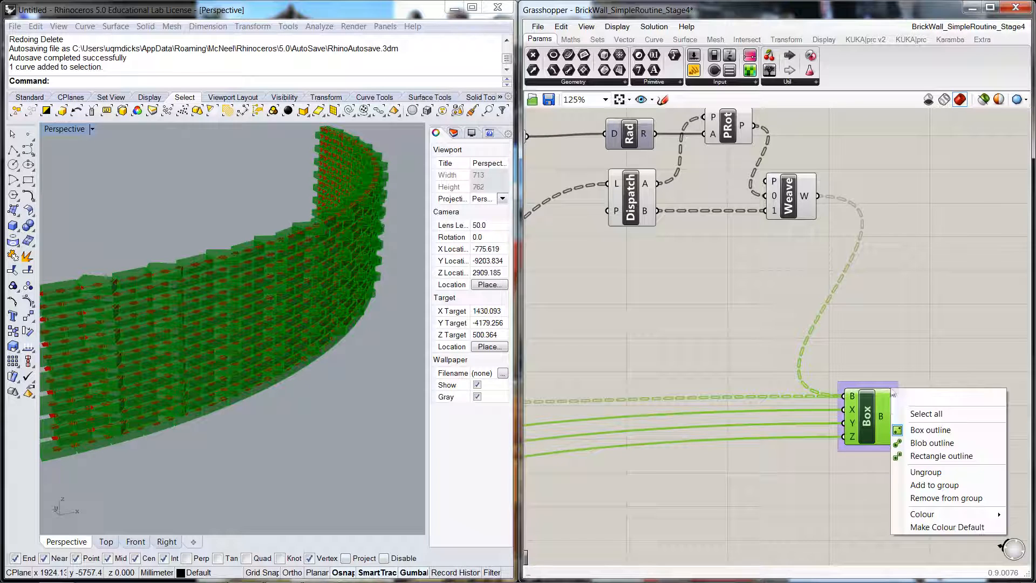
{"action": "left_click", "coordinate": [920, 397]}
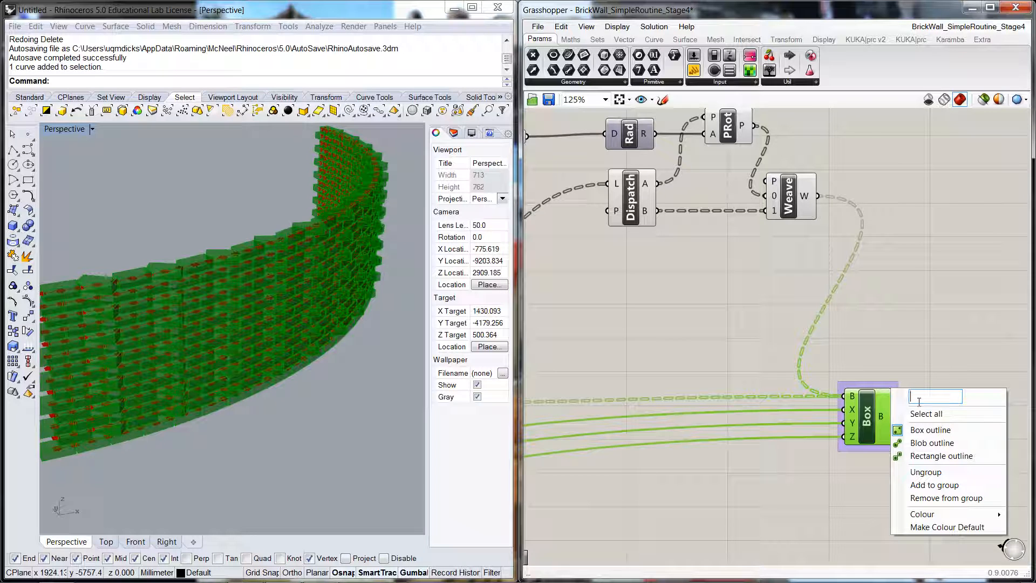
{"action": "type", "text": "Representat"}
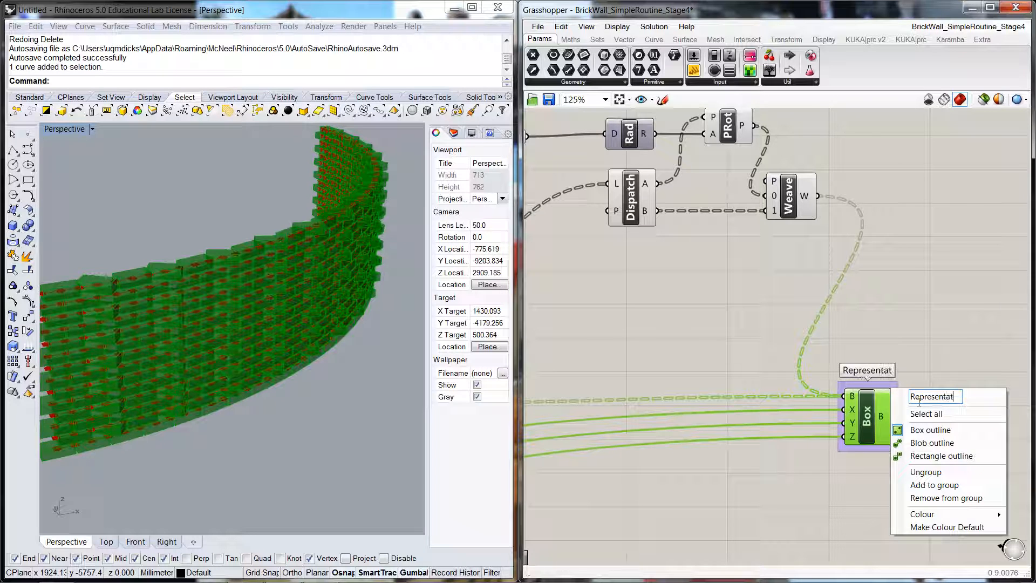
{"action": "type", "text": "ion of brick"}
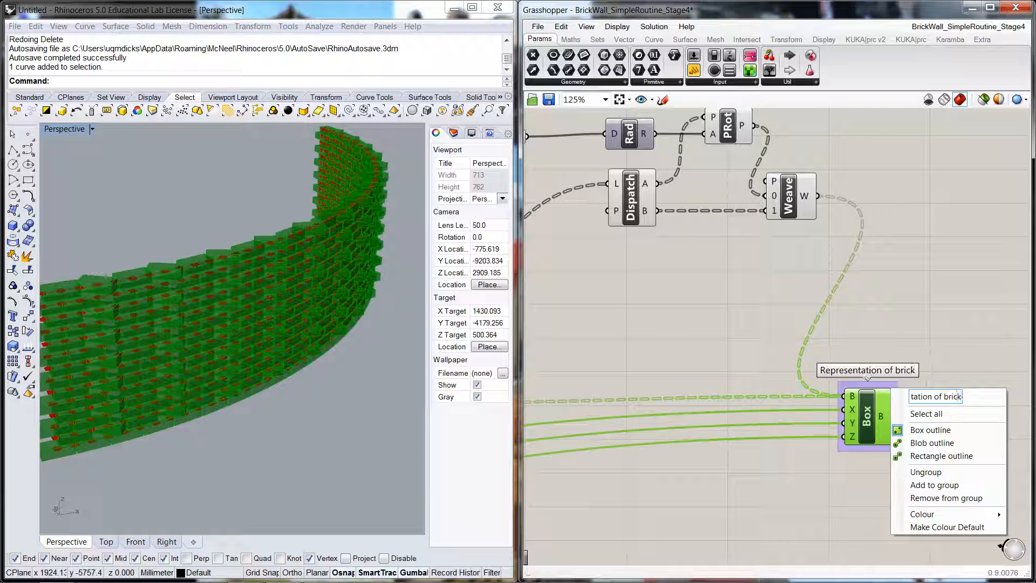
{"action": "left_click", "coordinate": [913, 361]}
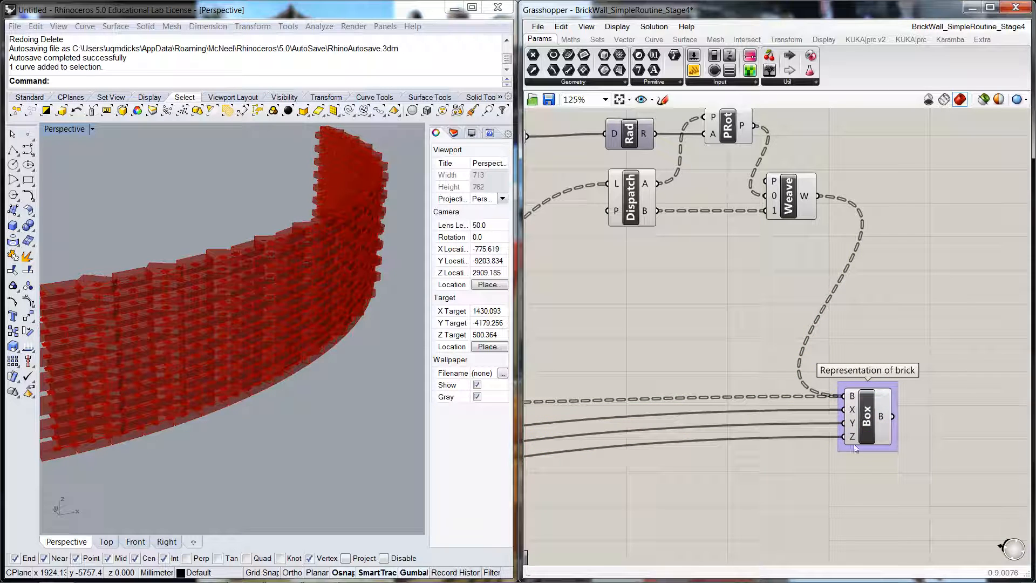
- Nudge the Dispatch, plane rotation and Weave components of the brick rotation chain into a tighter arrangement
{"action": "right_click_drag", "start_coordinate": [724, 307], "coordinate": [806, 431]}
{"action": "scroll", "coordinate": [806, 432], "scroll_direction": "down", "scroll_amount": 1}
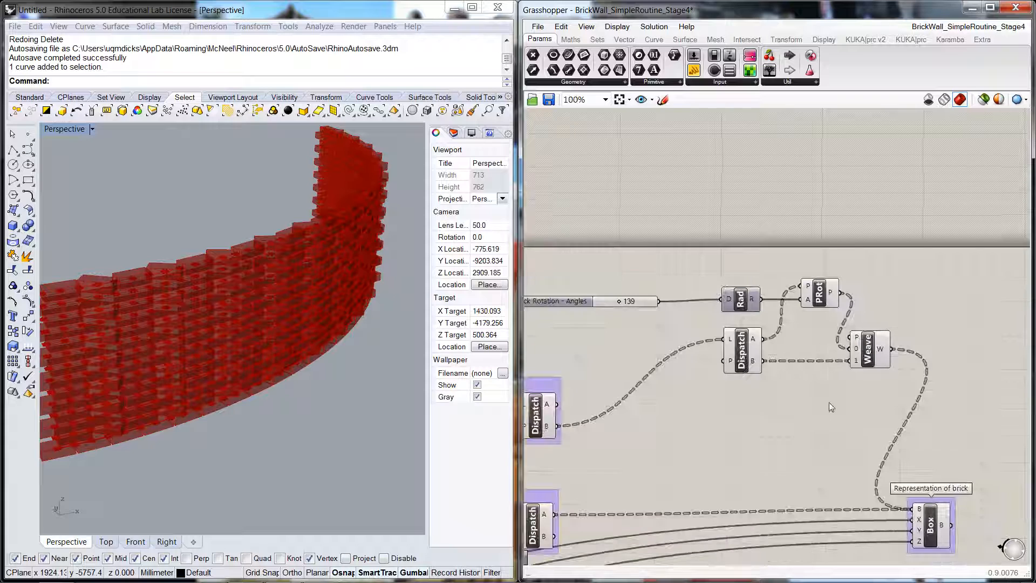
{"action": "left_click_drag", "start_coordinate": [743, 349], "coordinate": [741, 346]}
{"action": "left_click_drag", "start_coordinate": [821, 305], "coordinate": [810, 306]}
{"action": "left_click_drag", "start_coordinate": [866, 363], "coordinate": [858, 365]}
{"action": "left_click", "coordinate": [849, 396]}
- Examine the whole definition, following the long wires from the "Scaling of Brick for Correct Representation" group to the Box component
{"action": "scroll", "coordinate": [849, 396], "scroll_direction": "down", "scroll_amount": 4}
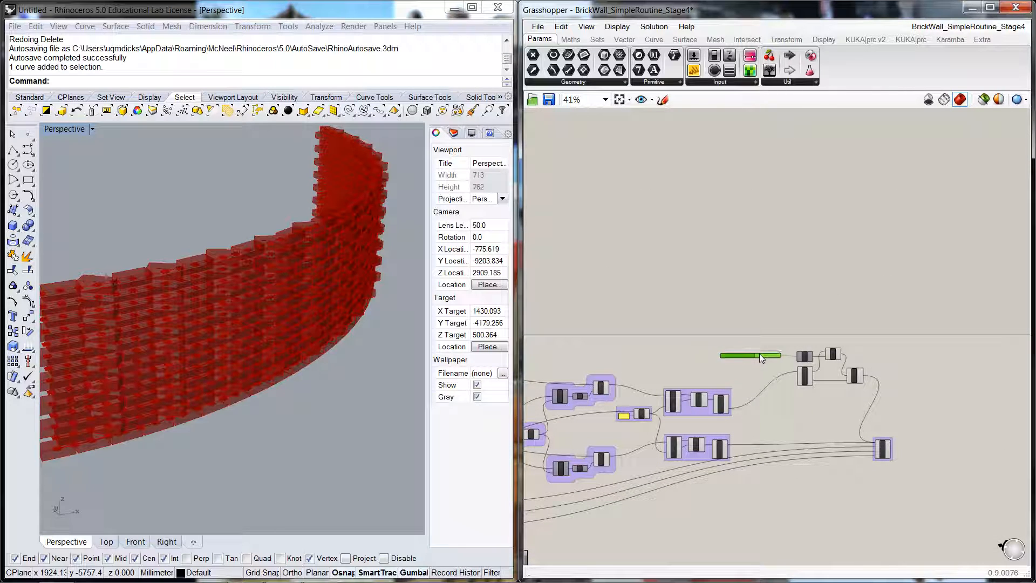
{"action": "scroll", "coordinate": [775, 410], "scroll_direction": "down", "scroll_amount": 2}
{"action": "right_click_drag", "start_coordinate": [775, 410], "coordinate": [842, 413]}
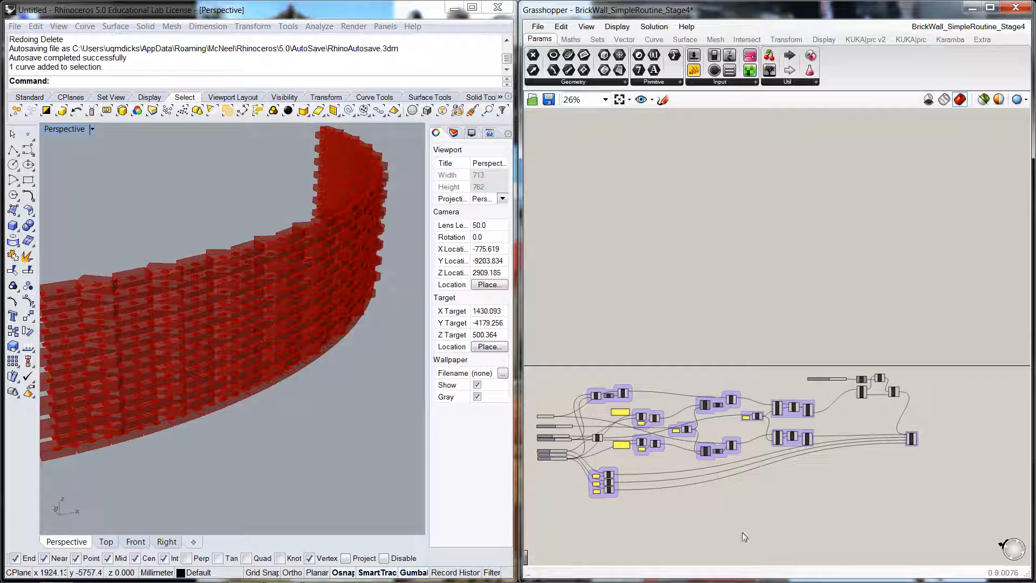
{"action": "scroll", "coordinate": [585, 493], "scroll_direction": "up", "scroll_amount": 4}
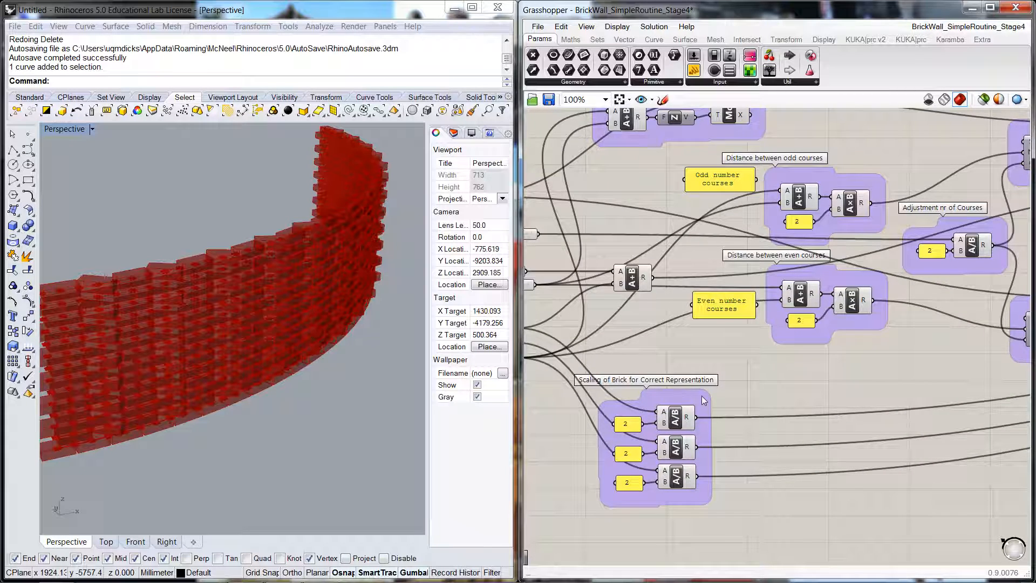
{"action": "scroll", "coordinate": [700, 397], "scroll_direction": "down", "scroll_amount": 3}
{"action": "scroll", "coordinate": [700, 404], "scroll_direction": "down", "scroll_amount": 2}
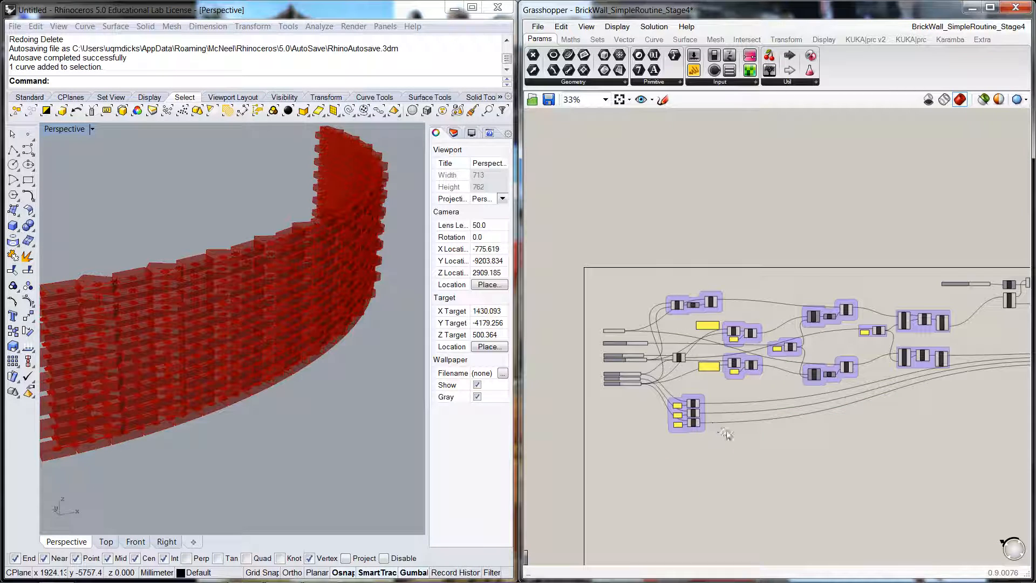
{"action": "right_click_drag", "start_coordinate": [728, 432], "coordinate": [624, 427]}
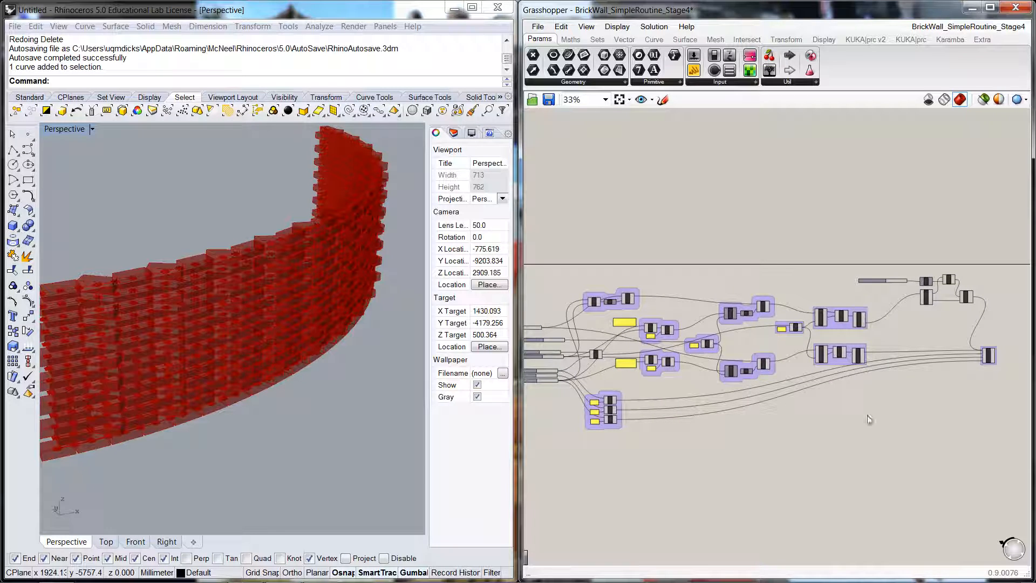
- Set the wire display of the brick Box component's X input to Hidden
{"action": "scroll", "coordinate": [996, 377], "scroll_direction": "up", "scroll_amount": 6}
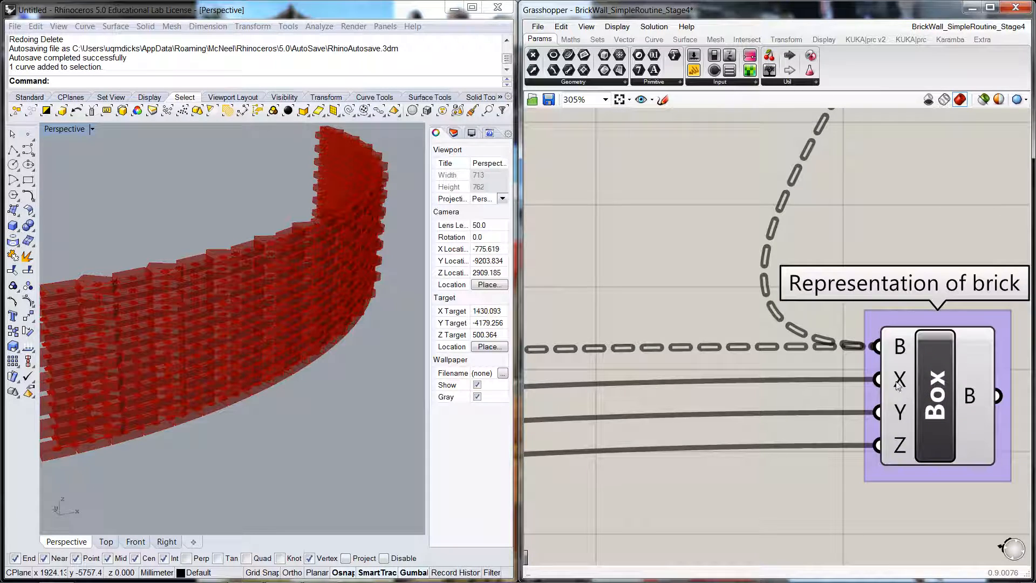
{"action": "right_click", "coordinate": [896, 383]}
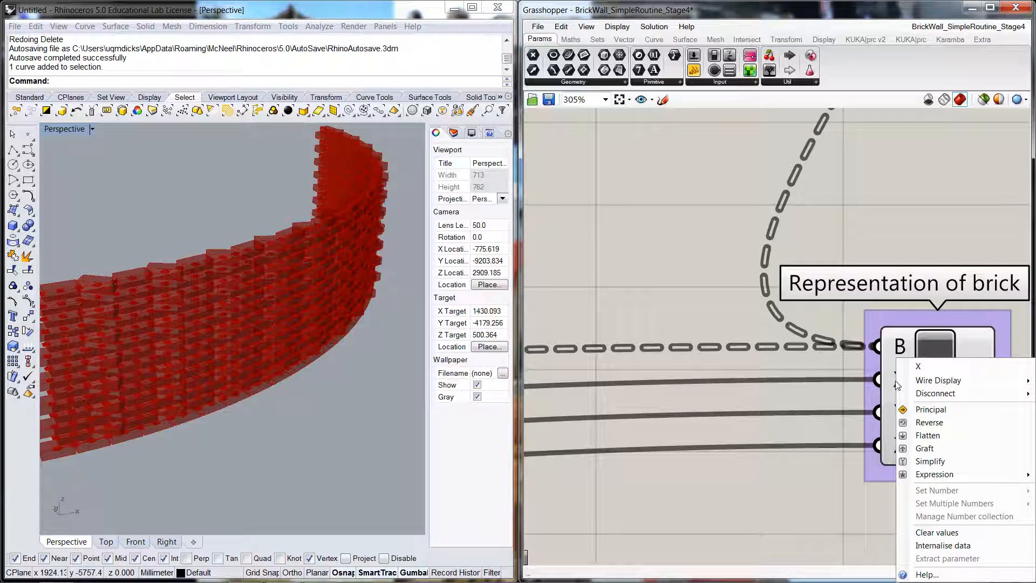
{"action": "mouse_move", "coordinate": [918, 383]}
{"action": "left_click", "coordinate": [798, 501]}
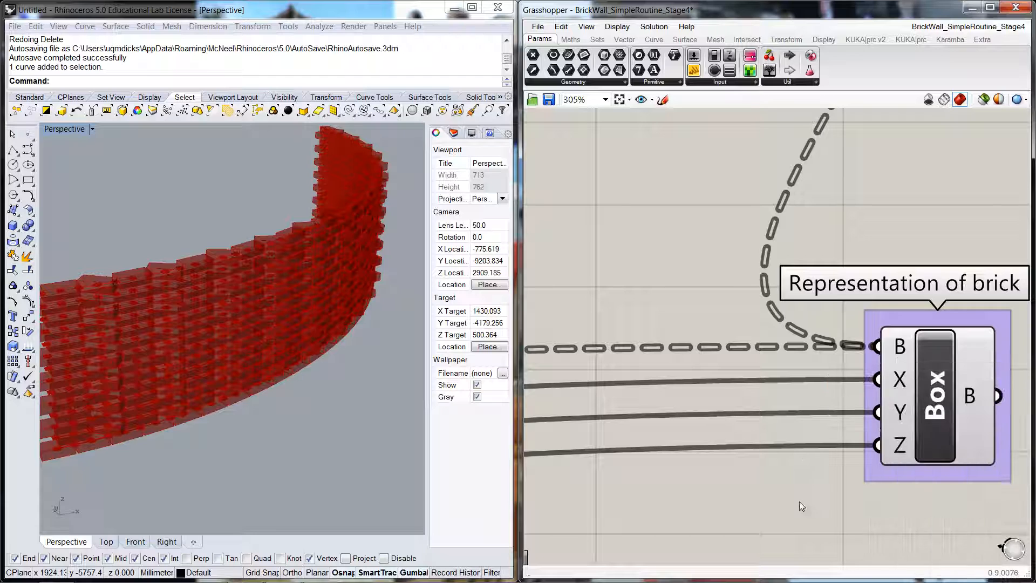
{"action": "right_click", "coordinate": [896, 384]}
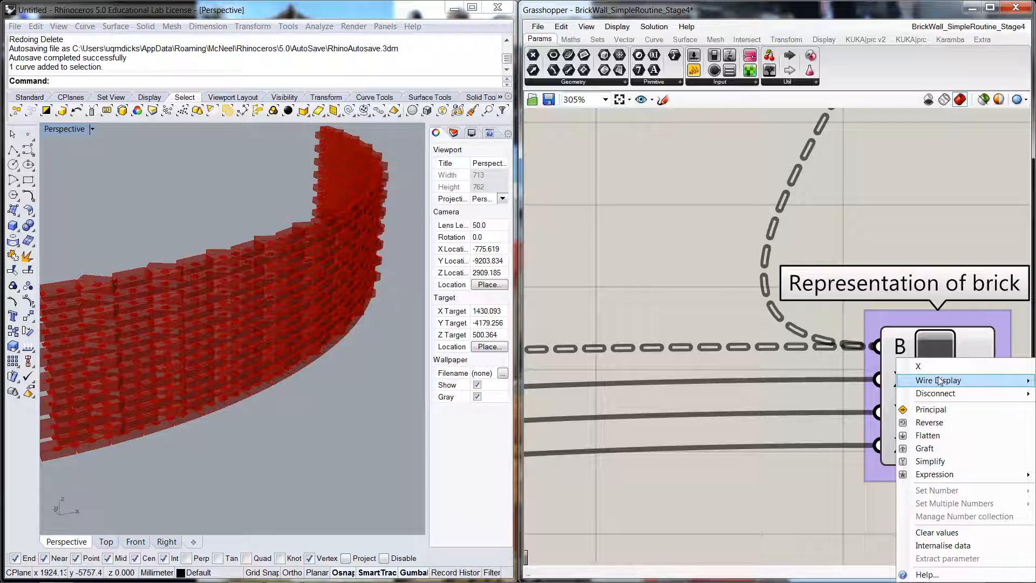
{"action": "mouse_move", "coordinate": [939, 381]}
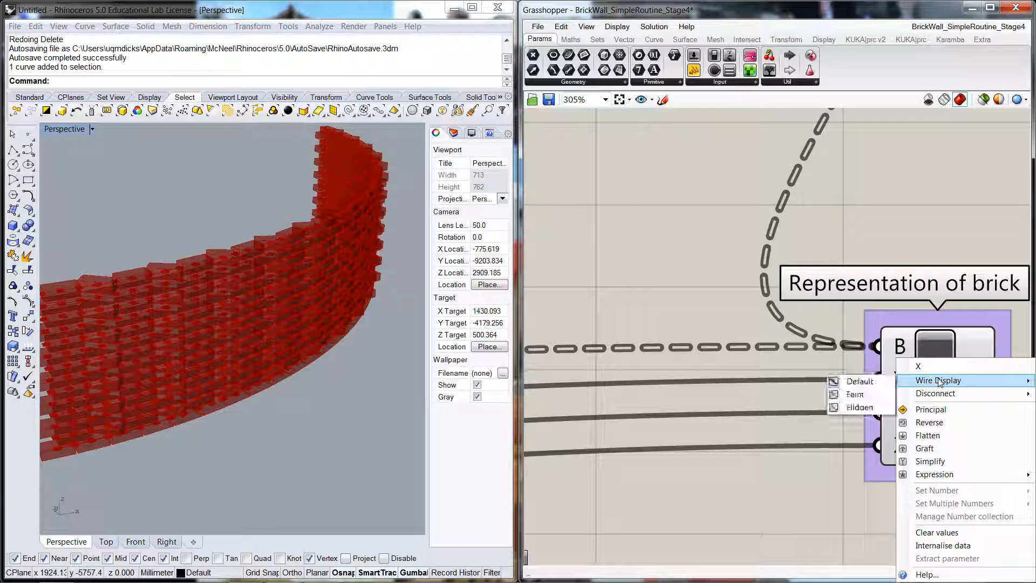
{"action": "left_click", "coordinate": [860, 407]}
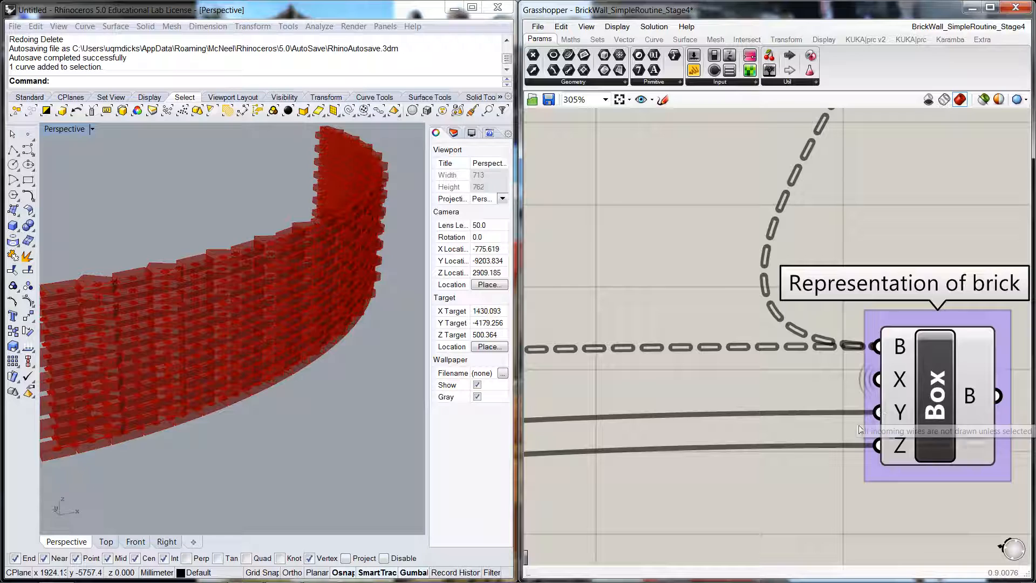
- Set the wire display of the Box component's Y and Z inputs to Hidden
{"action": "right_click", "coordinate": [899, 414]}
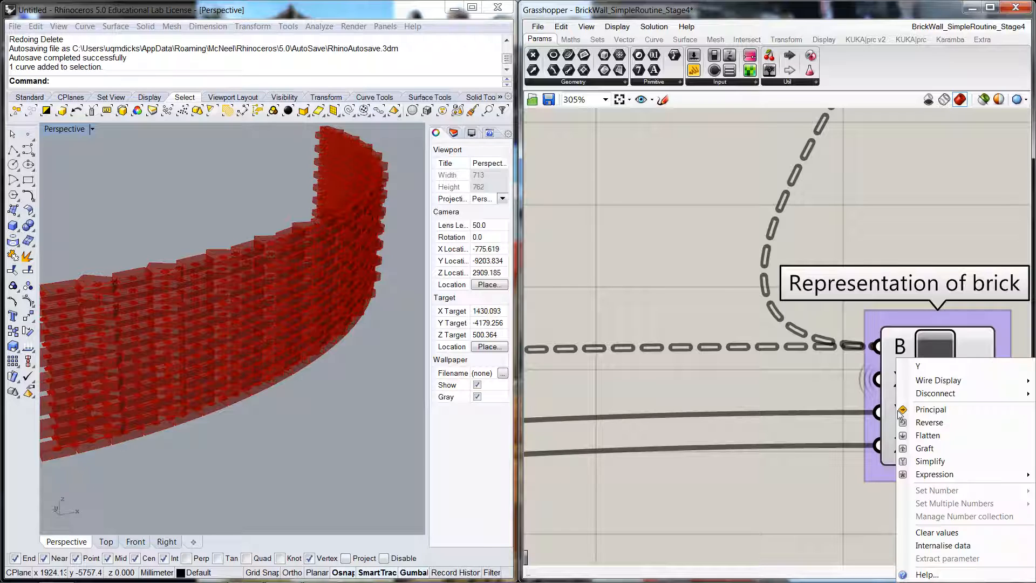
{"action": "mouse_move", "coordinate": [941, 382]}
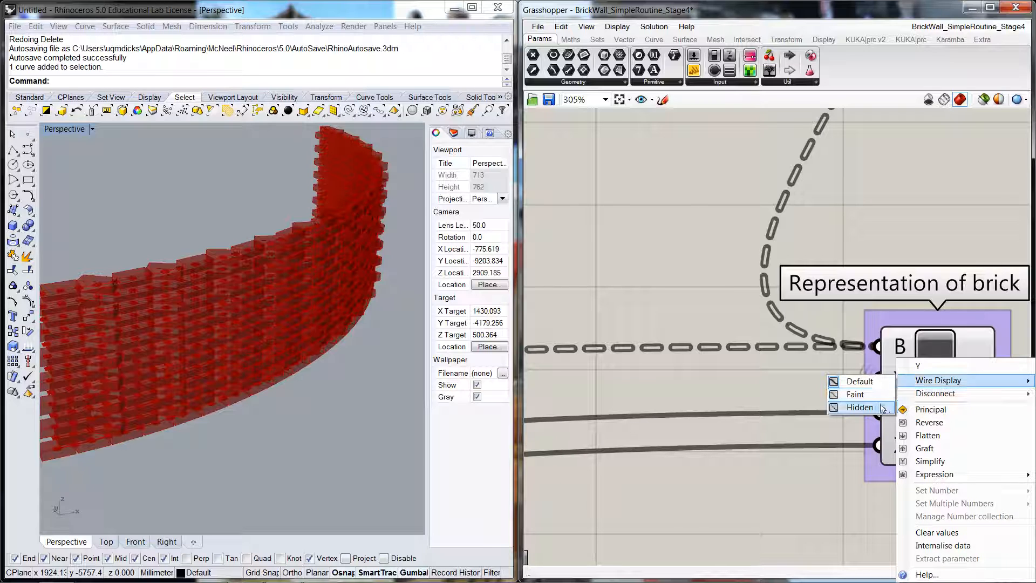
{"action": "left_click", "coordinate": [858, 407]}
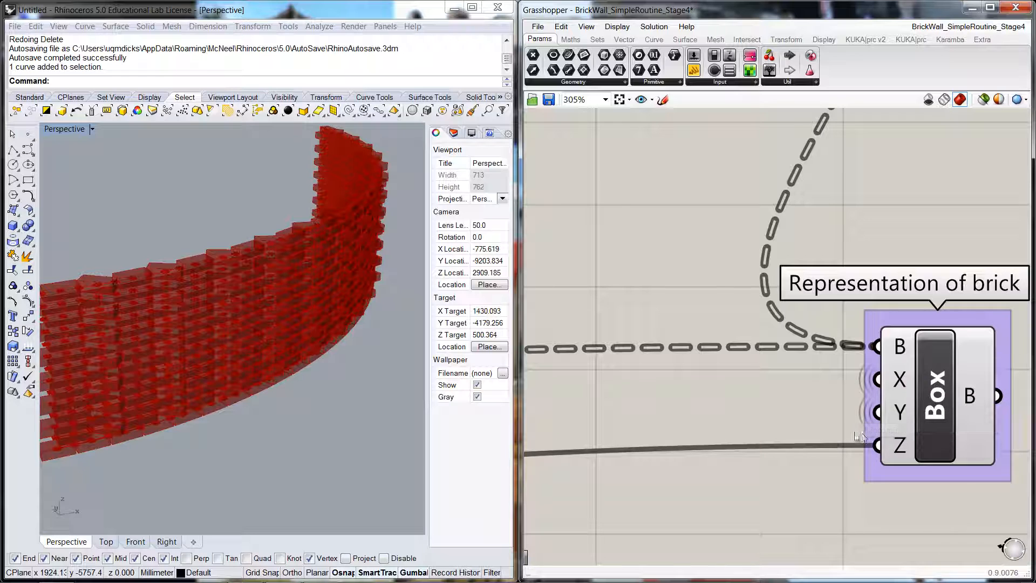
{"action": "right_click", "coordinate": [892, 448]}
{"action": "mouse_move", "coordinate": [944, 381]}
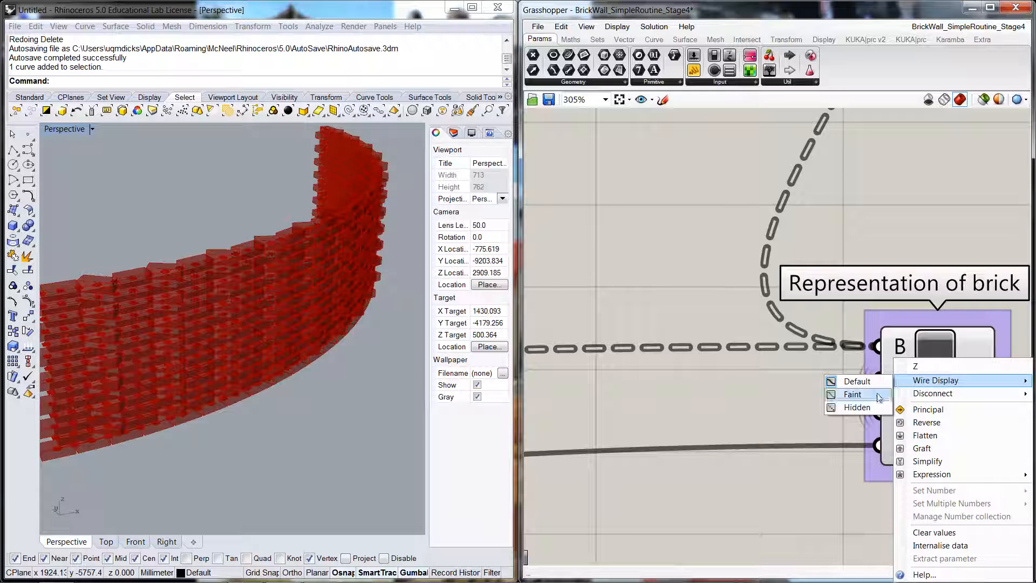
{"action": "left_click", "coordinate": [853, 394]}
- Check the hidden X, Y and Z wires by selecting and deselecting the Box component several times
{"action": "scroll", "coordinate": [844, 448], "scroll_direction": "down", "scroll_amount": 5}
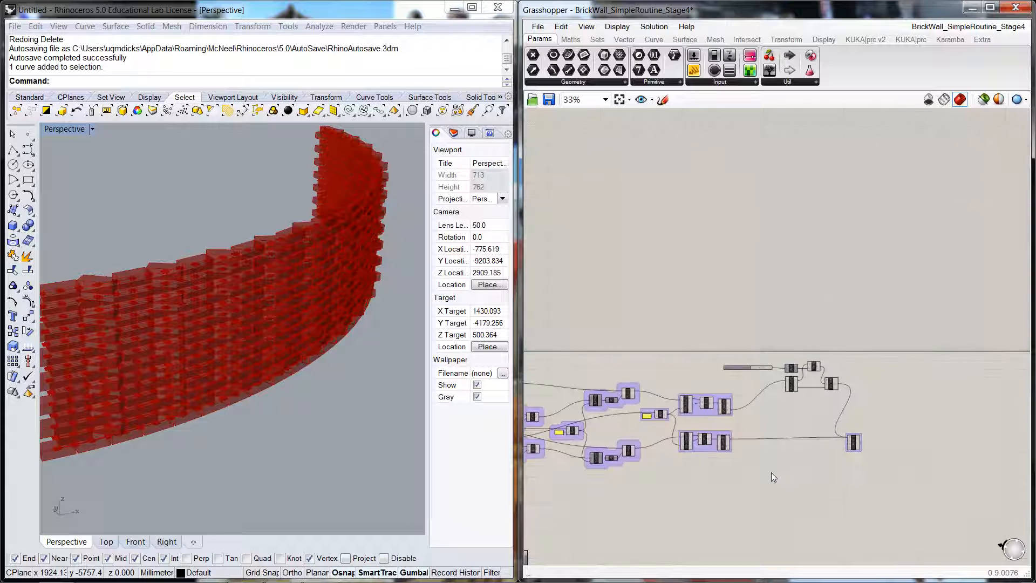
{"action": "right_click_drag", "start_coordinate": [771, 477], "coordinate": [775, 435]}
{"action": "scroll", "coordinate": [863, 422], "scroll_direction": "up", "scroll_amount": 5}
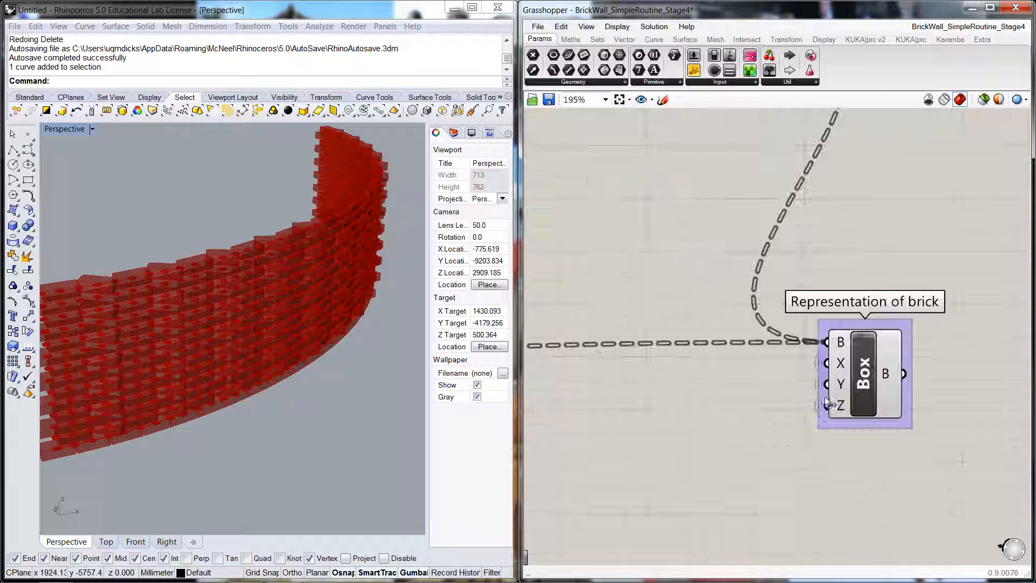
{"action": "left_click", "coordinate": [856, 361]}
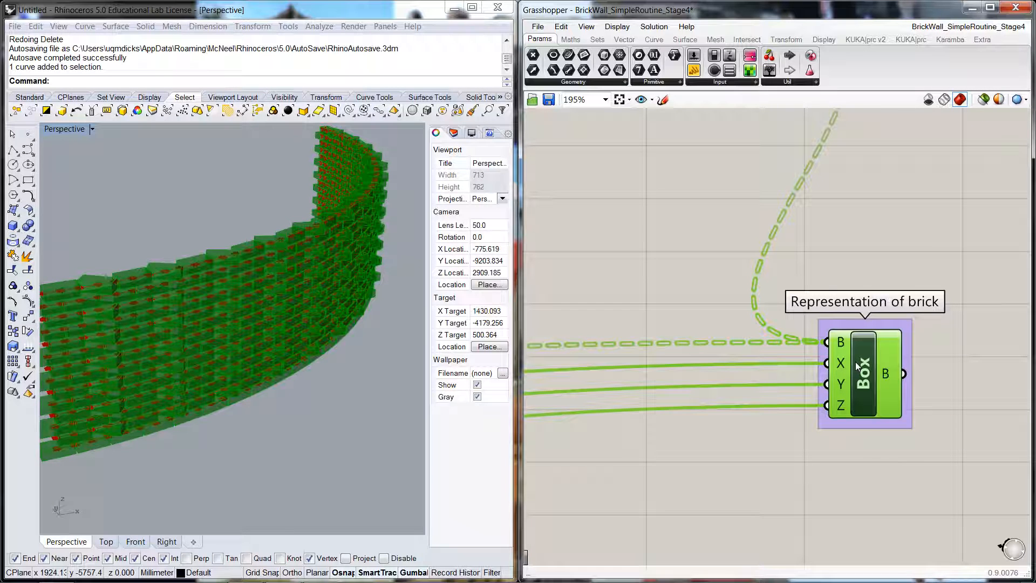
{"action": "left_click", "coordinate": [895, 480]}
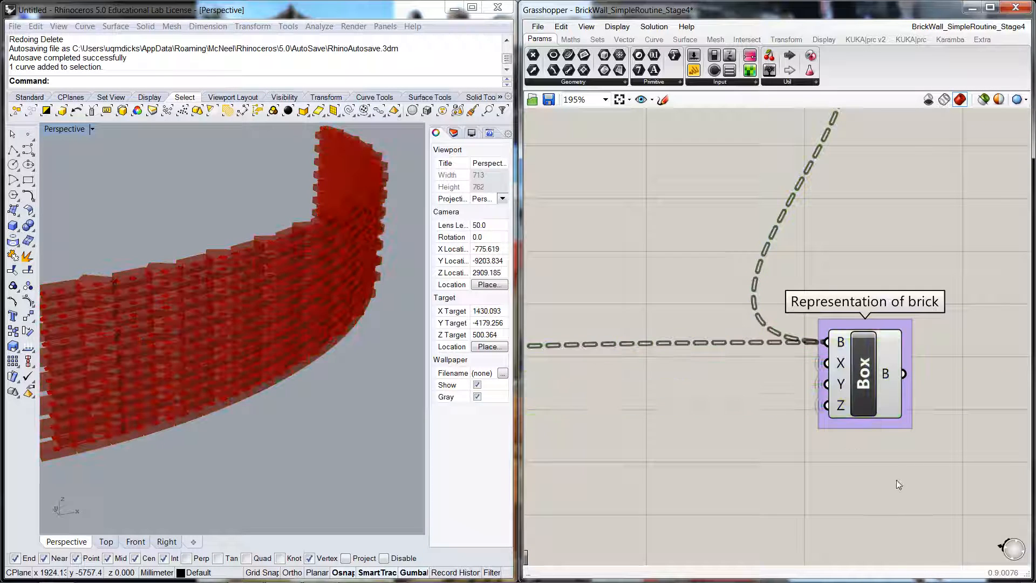
{"action": "scroll", "coordinate": [896, 475], "scroll_direction": "down", "scroll_amount": 3}
{"action": "left_click", "coordinate": [891, 425]}
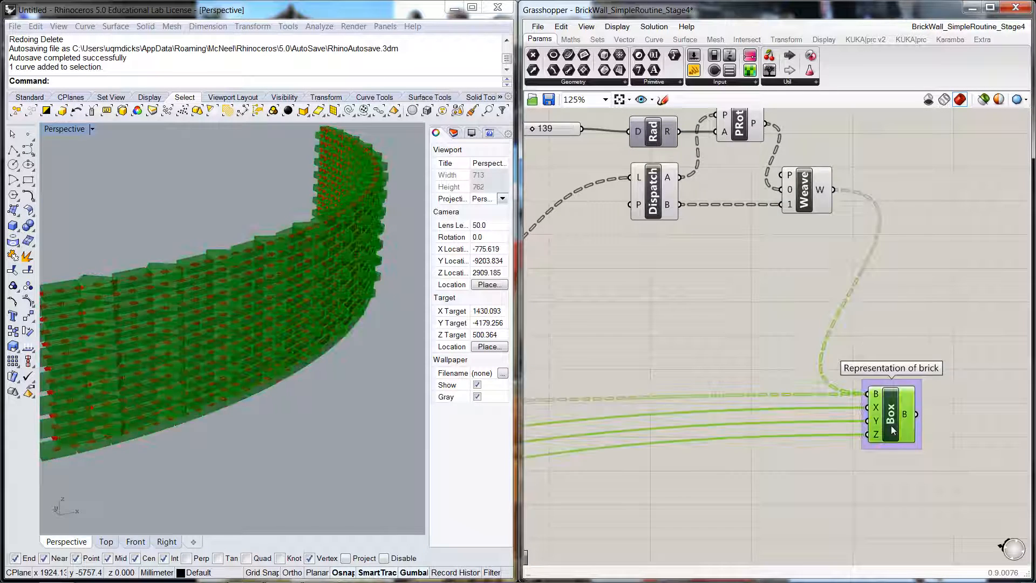
{"action": "left_click", "coordinate": [896, 493]}
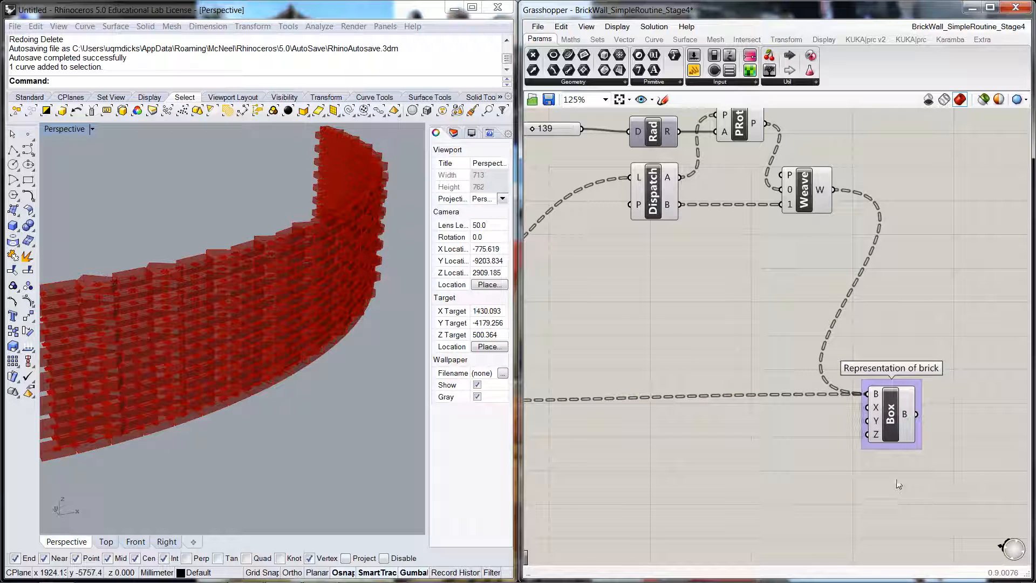
{"action": "left_click", "coordinate": [883, 422]}
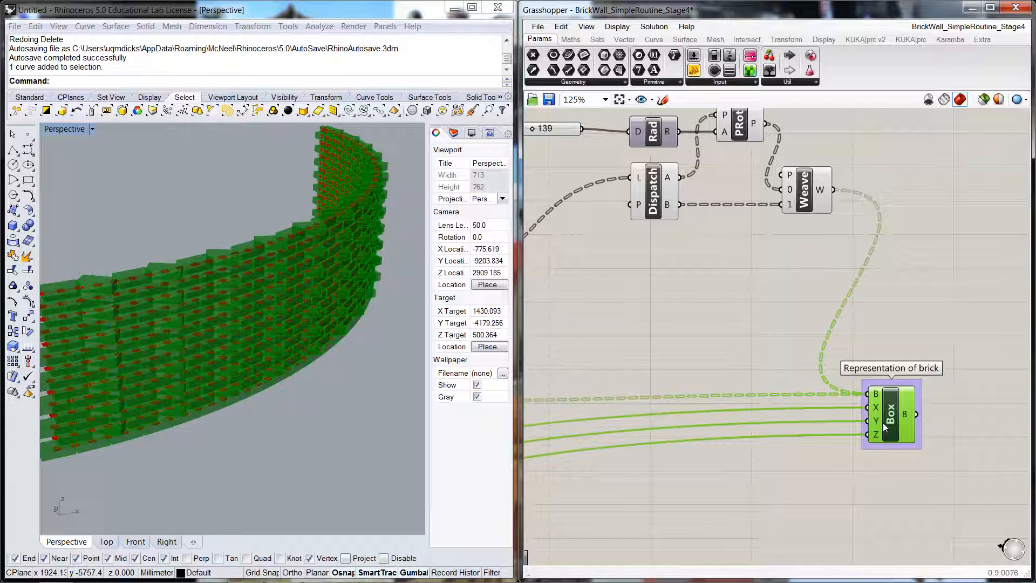
{"action": "left_click", "coordinate": [886, 464]}
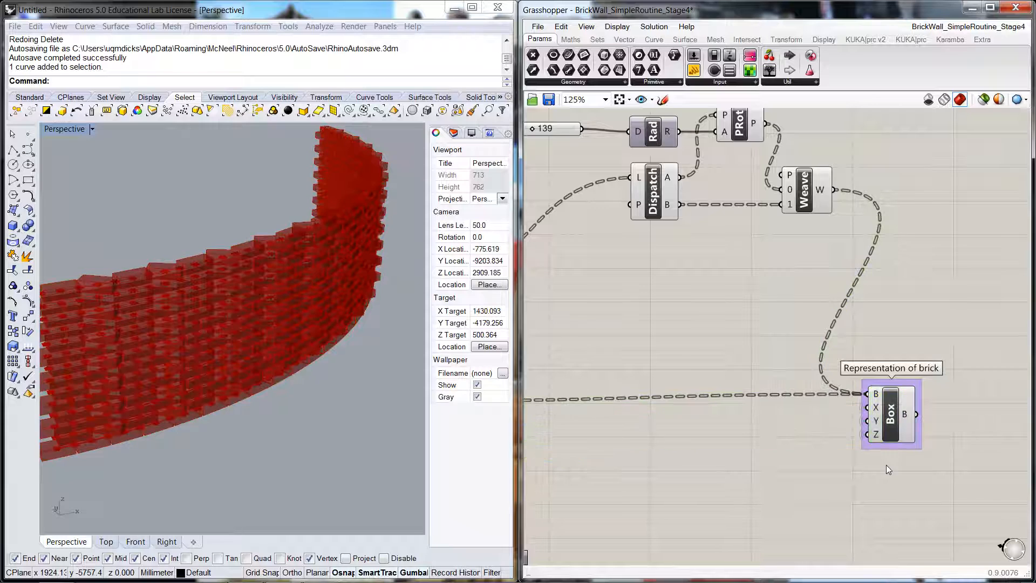
- Nudge the Weave component slightly and move the Brick Rotation - Angles slider closer to the Radians component
{"action": "scroll", "coordinate": [770, 319], "scroll_direction": "down", "scroll_amount": 2}
{"action": "right_click_drag", "start_coordinate": [769, 319], "coordinate": [873, 418]}
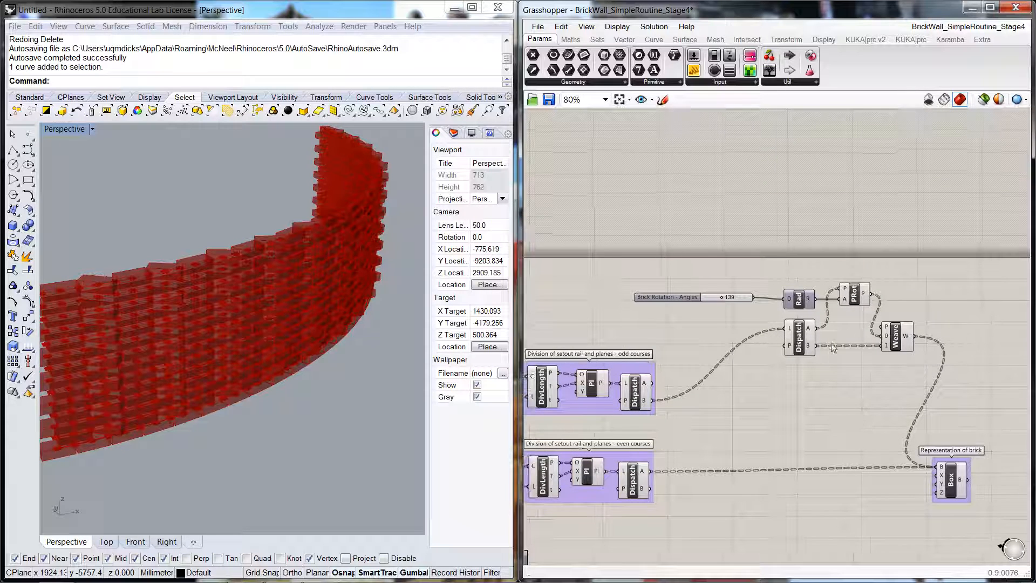
{"action": "left_click", "coordinate": [898, 337]}
{"action": "left_click_drag", "start_coordinate": [911, 336], "coordinate": [936, 466]}
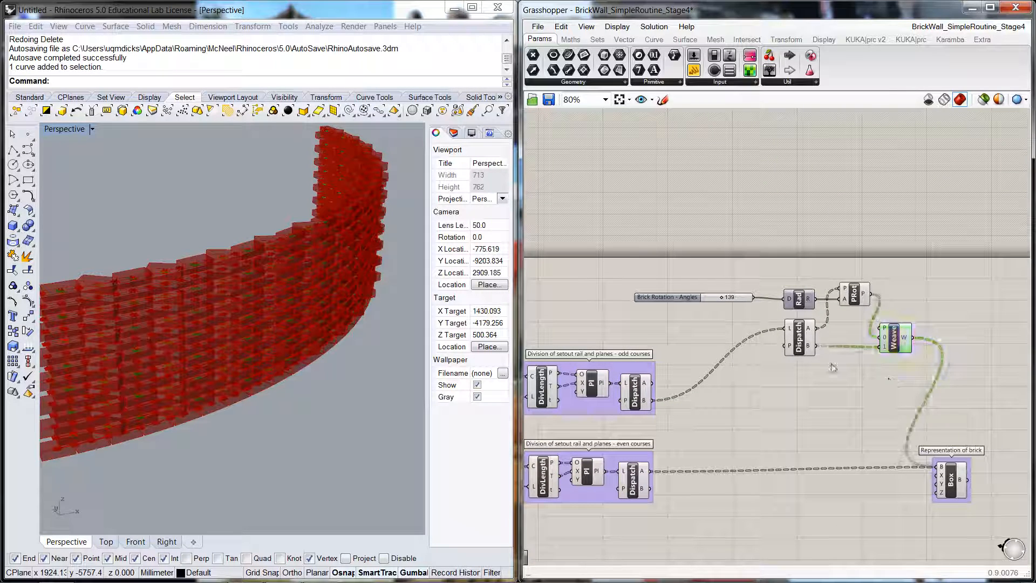
{"action": "left_click_drag", "start_coordinate": [701, 298], "coordinate": [711, 302]}
{"action": "left_click", "coordinate": [657, 271]}
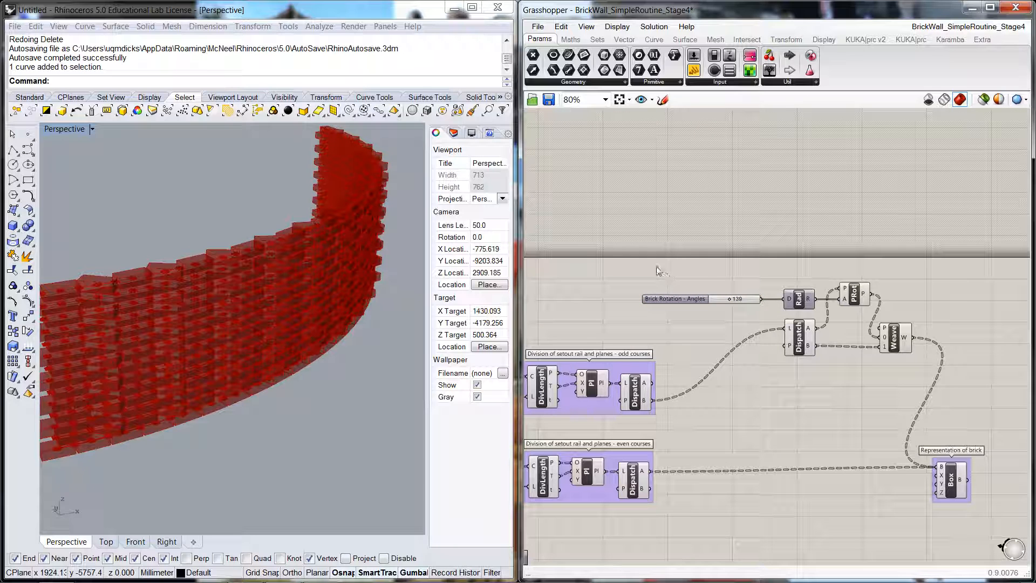
{"action": "left_click_drag", "start_coordinate": [633, 261], "coordinate": [933, 372]}
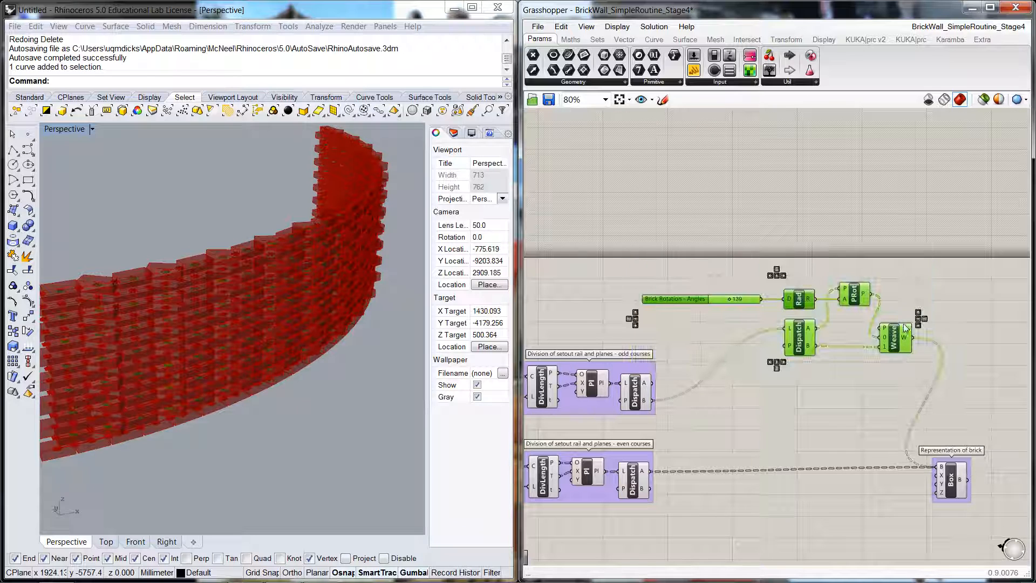
{"action": "right_click", "coordinate": [908, 332]}
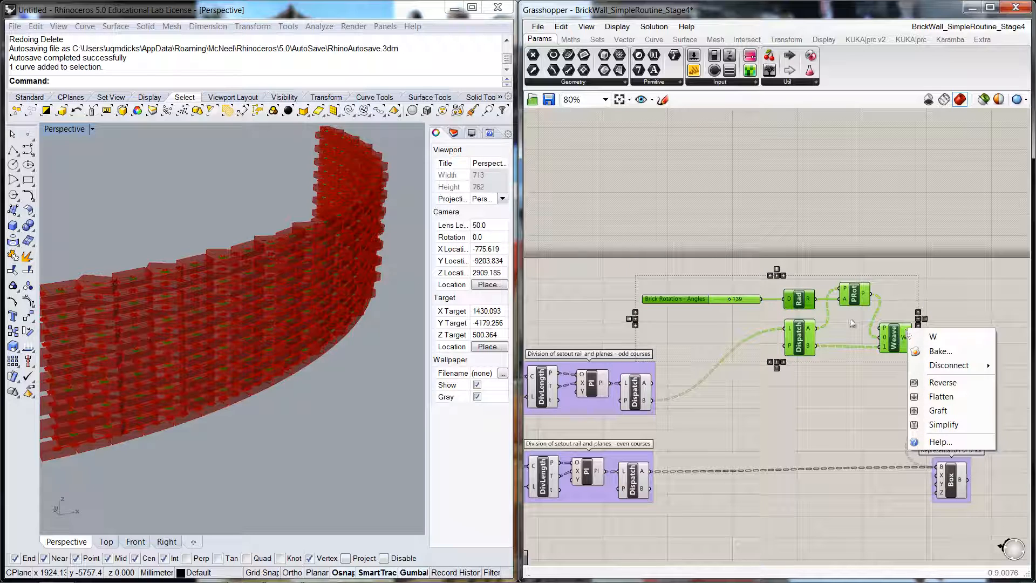
{"action": "left_click", "coordinate": [838, 380]}
- Group the brick rotation components, from the Brick Rotation - Angles slider to Weave, and shift the group slightly away from the odd courses division group
{"action": "left_click_drag", "start_coordinate": [632, 266], "coordinate": [930, 372]}
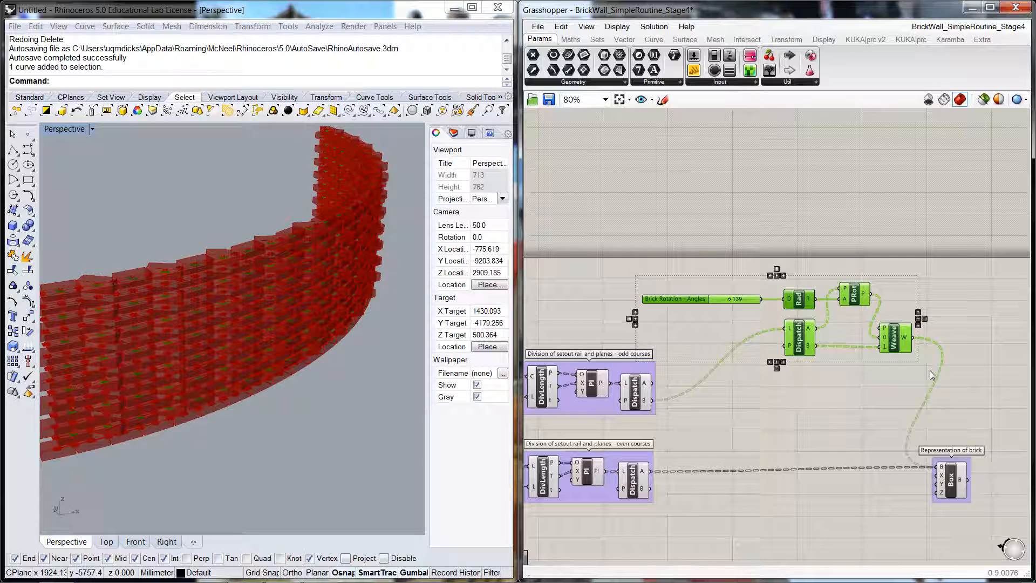
{"action": "key", "text": "ctrl+g"}
{"action": "left_click_drag", "start_coordinate": [843, 327], "coordinate": [870, 329]}
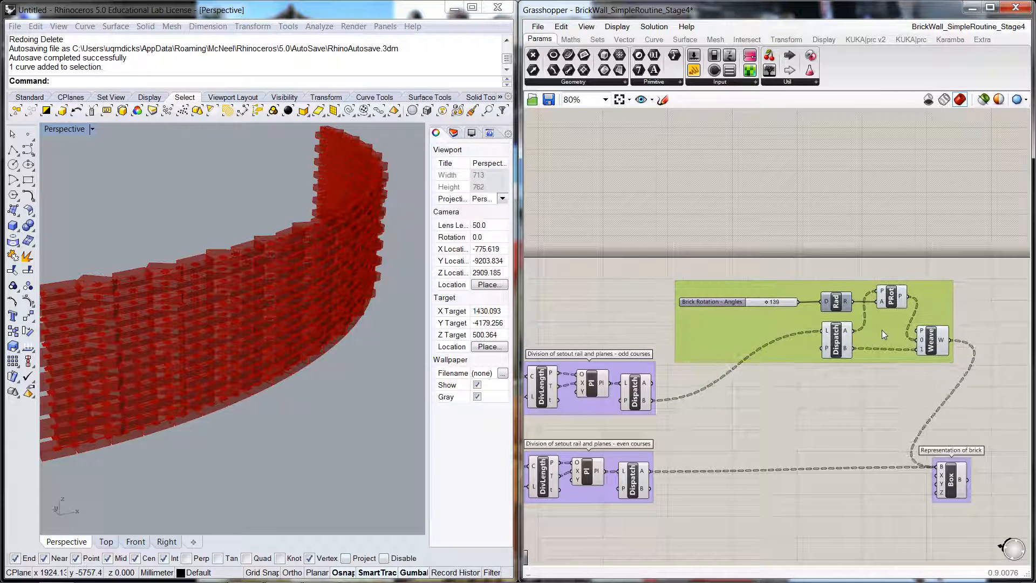
- Name the group of brick rotation components "Brick rotation tool"
{"action": "right_click", "coordinate": [922, 296]}
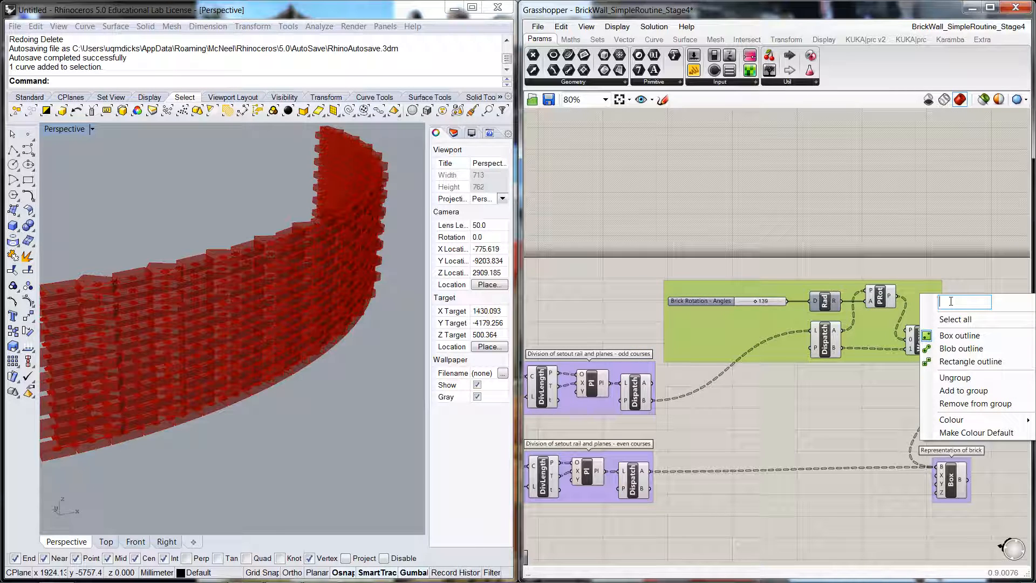
{"action": "type", "text": "Brick"}
{"action": "type", "text": " rotation too"}
{"action": "type", "text": "l"}
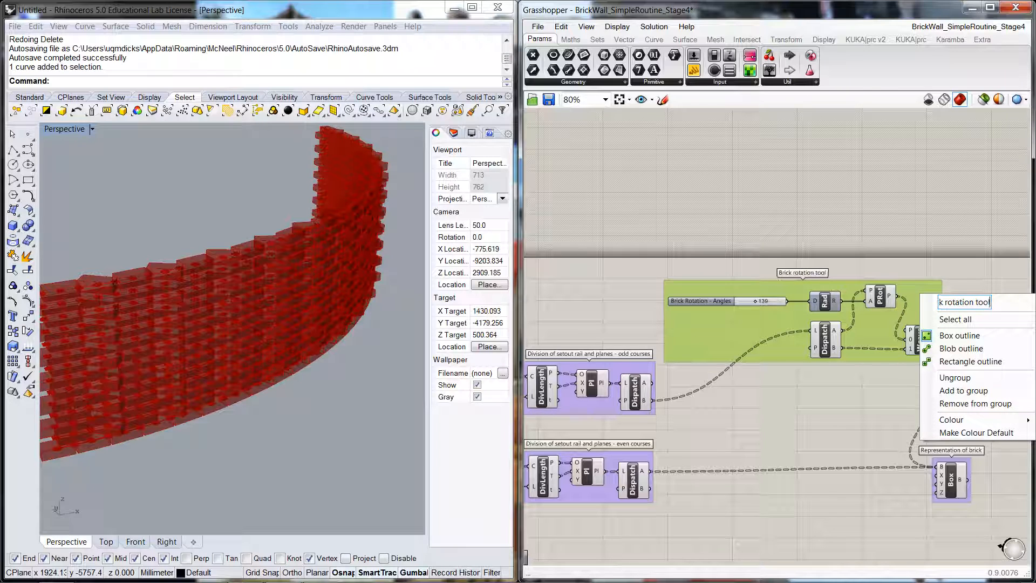
{"action": "left_click", "coordinate": [886, 389]}
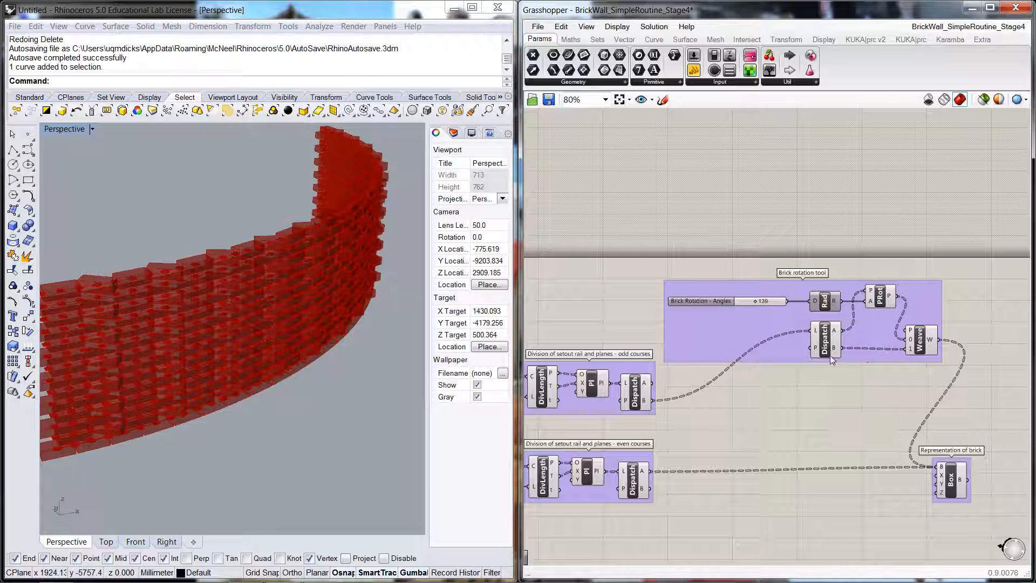
- Combine all components of the "Brick rotation tool" group into a single cluster
{"action": "scroll", "coordinate": [918, 293], "scroll_direction": "up", "scroll_amount": 1}
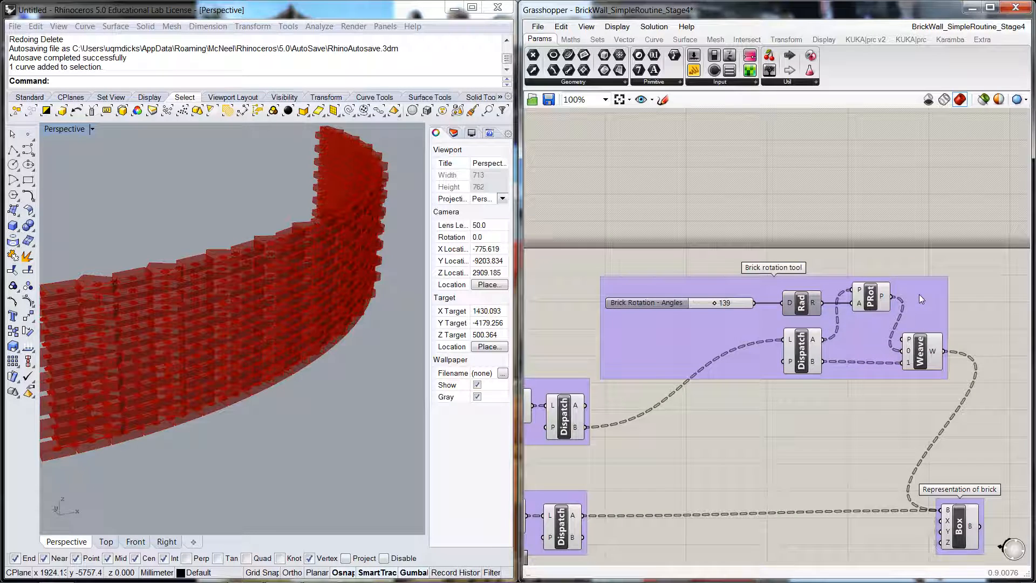
{"action": "right_click_drag", "start_coordinate": [980, 312], "coordinate": [950, 255]}
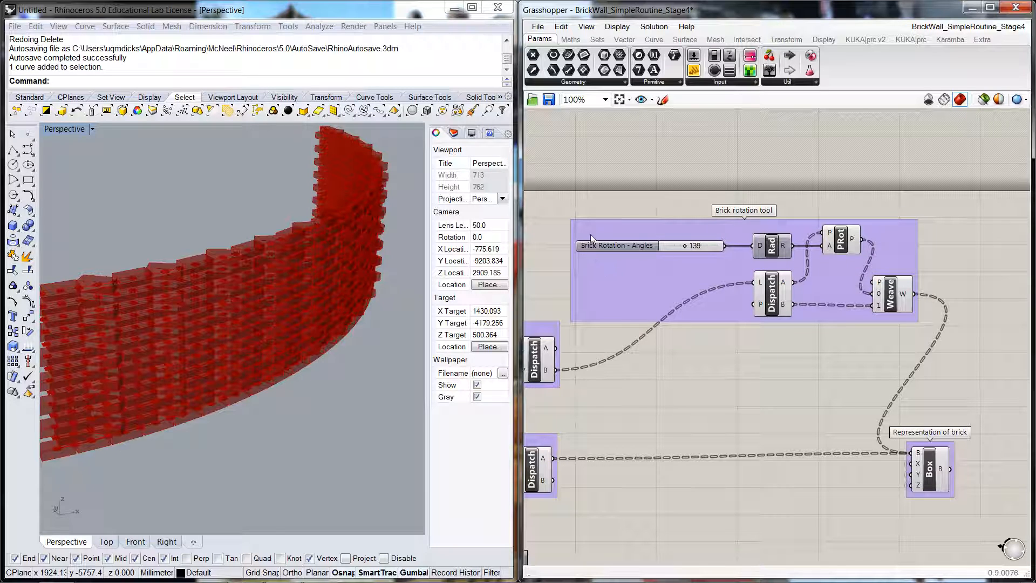
{"action": "left_click_drag", "start_coordinate": [554, 199], "coordinate": [929, 346]}
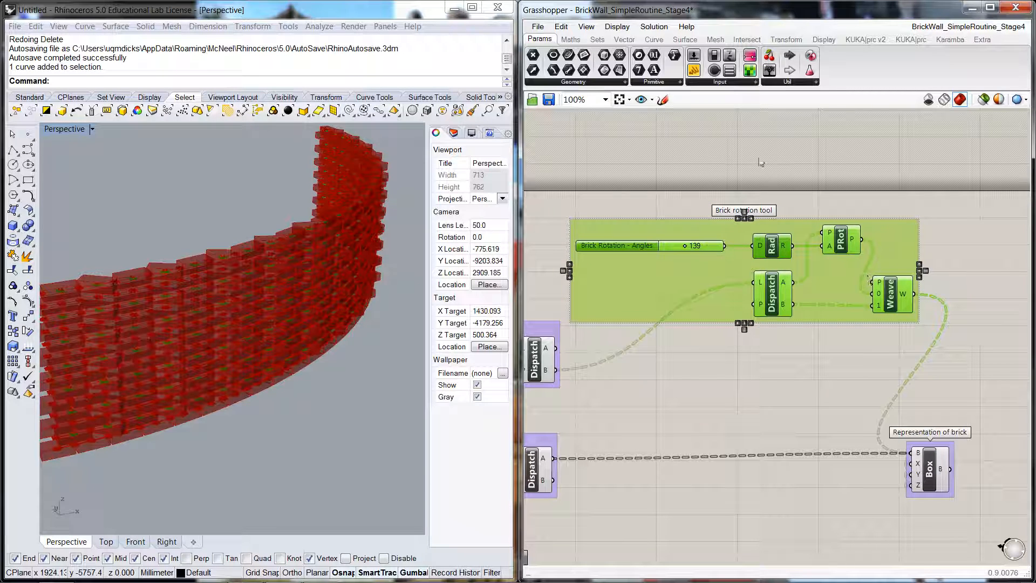
{"action": "left_click", "coordinate": [561, 27]}
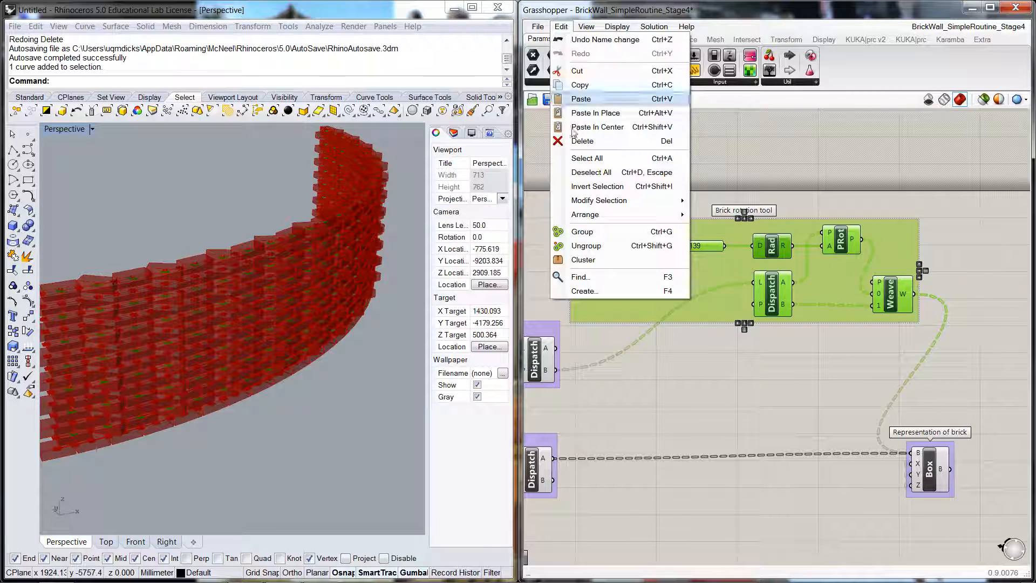
{"action": "left_click", "coordinate": [585, 260]}
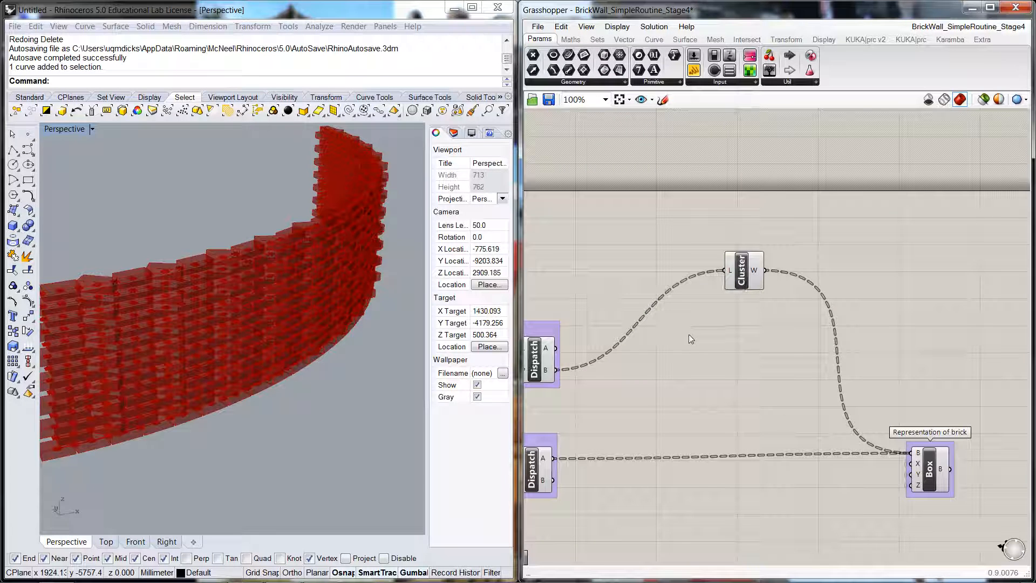
- Open the brick rotation cluster for editing to view the components inside it
{"action": "scroll", "coordinate": [701, 345], "scroll_direction": "down", "scroll_amount": 2}
{"action": "right_click_drag", "start_coordinate": [699, 360], "coordinate": [777, 364]}
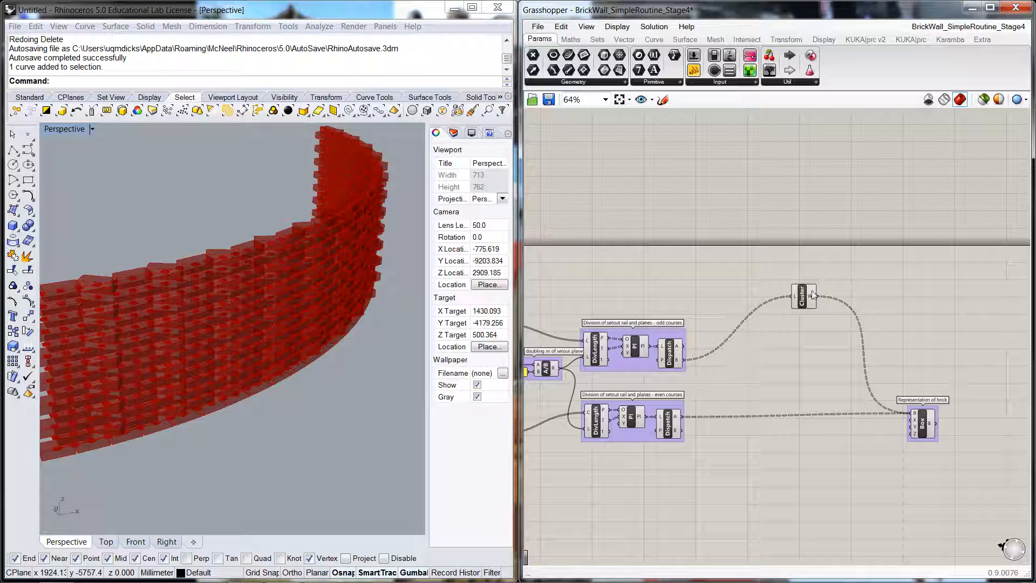
{"action": "mouse_move", "coordinate": [802, 305]}
{"action": "double_click", "coordinate": [803, 298]}
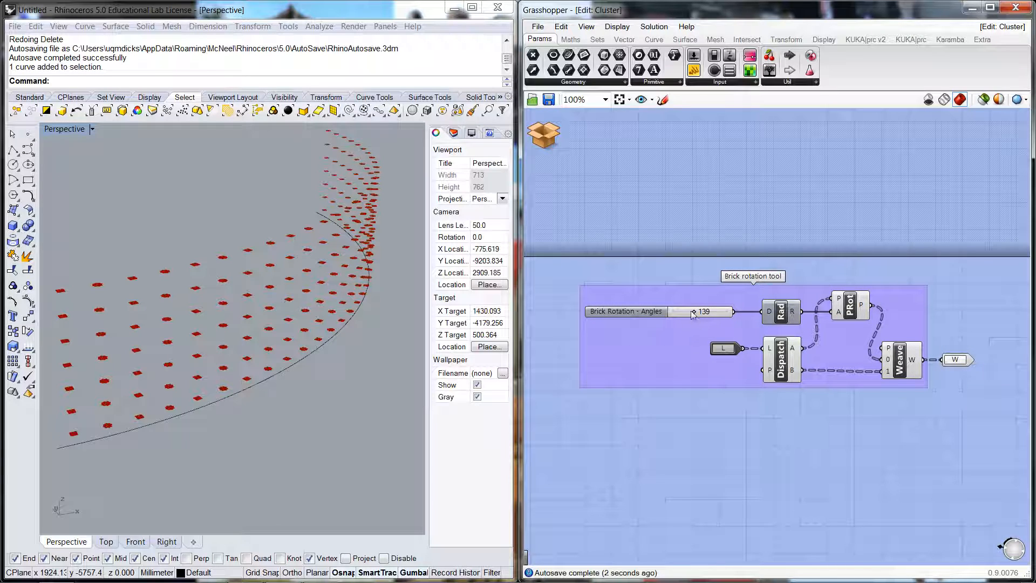
- Save and close the brick rotation cluster to return to the main definition
{"action": "mouse_move", "coordinate": [695, 318]}
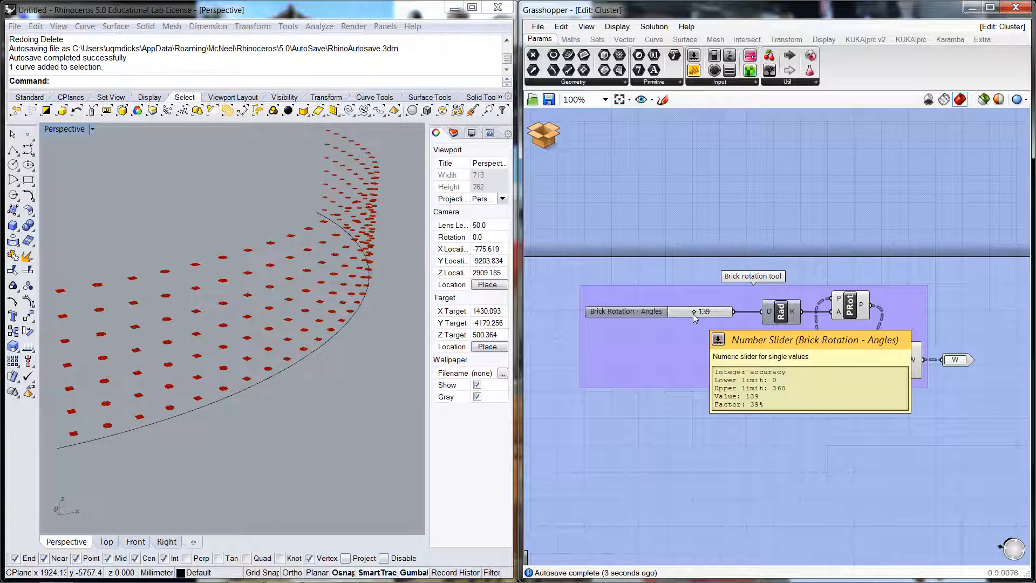
{"action": "left_click", "coordinate": [543, 139]}
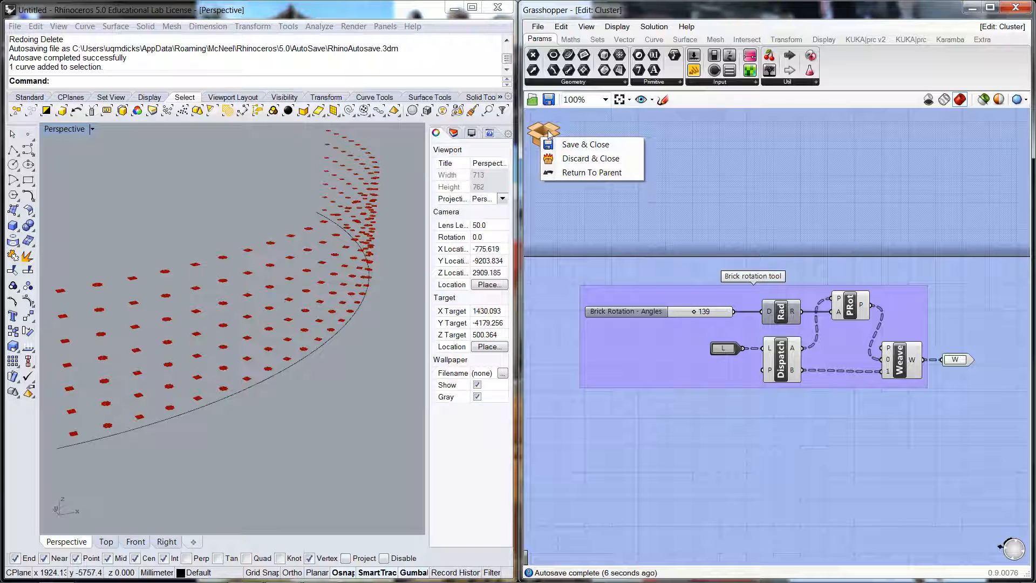
{"action": "left_click", "coordinate": [584, 145]}
- Undo the clustering of the brick rotation tool, bringing back its group of individual components
{"action": "right_click", "coordinate": [802, 300]}
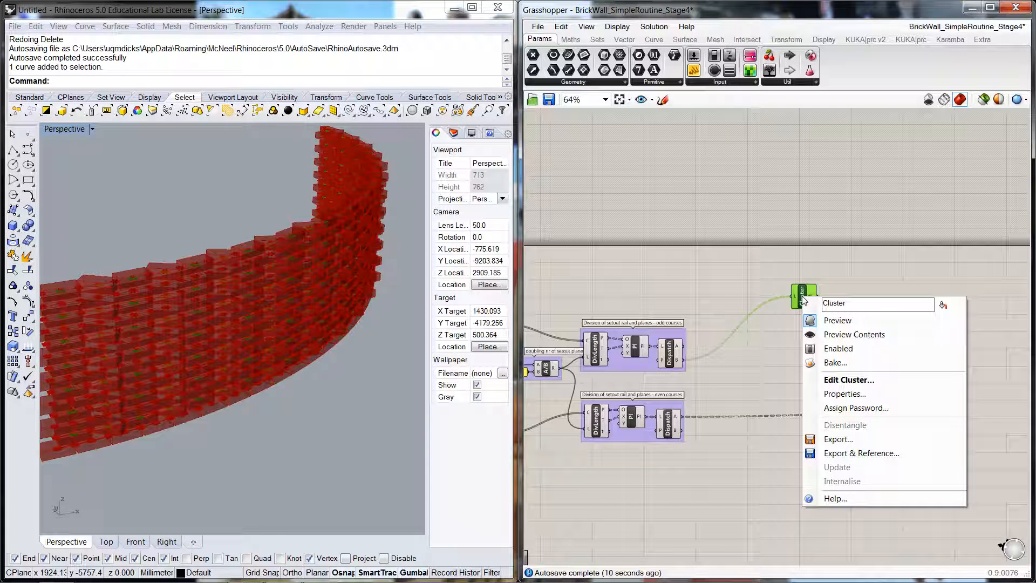
{"action": "left_click", "coordinate": [827, 272]}
{"action": "left_click", "coordinate": [809, 288]}
{"action": "left_click", "coordinate": [887, 259]}
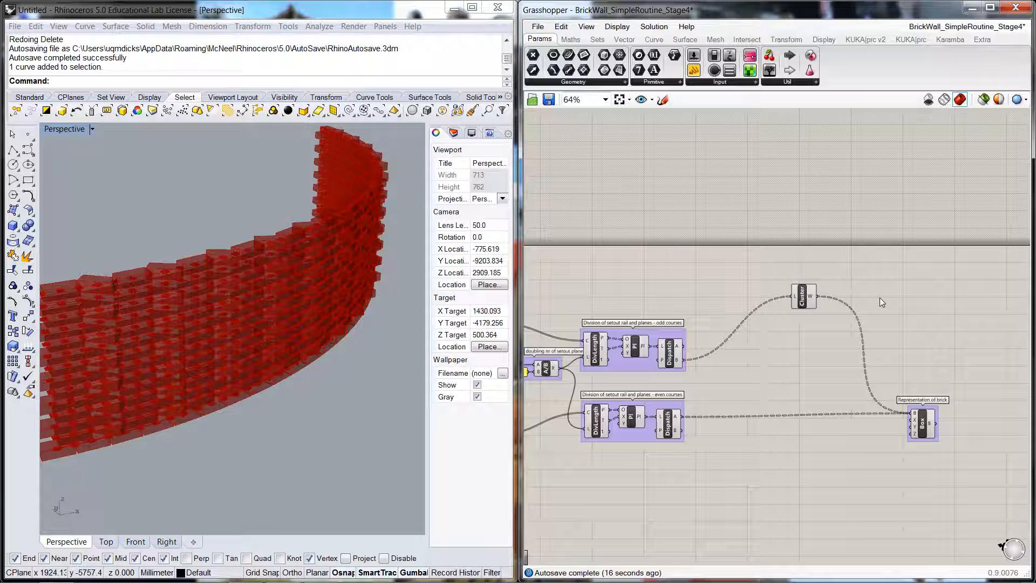
{"action": "key", "text": "ctrl+z"}
{"action": "key", "text": "ctrl+z"}
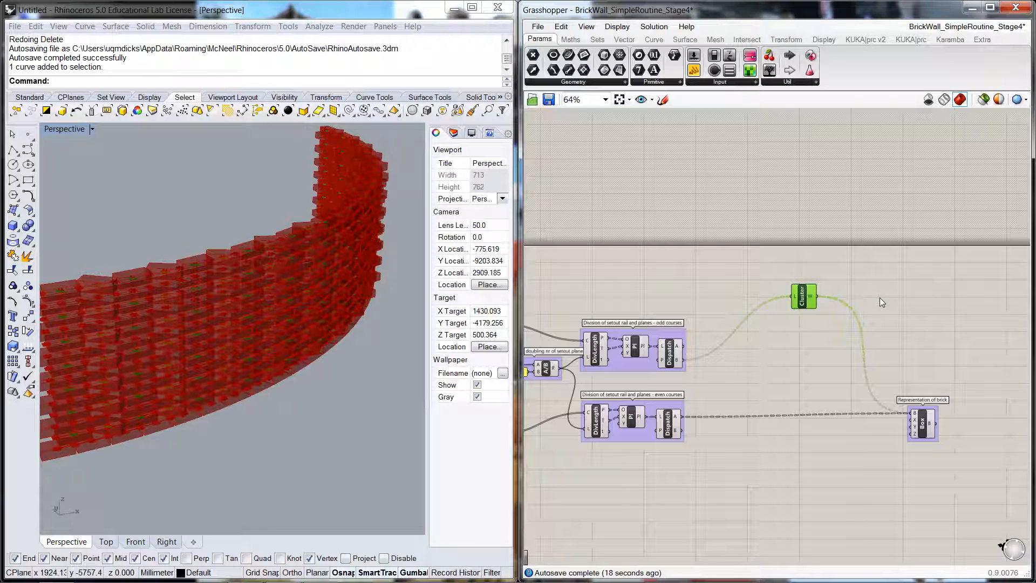
{"action": "left_click", "coordinate": [920, 279]}
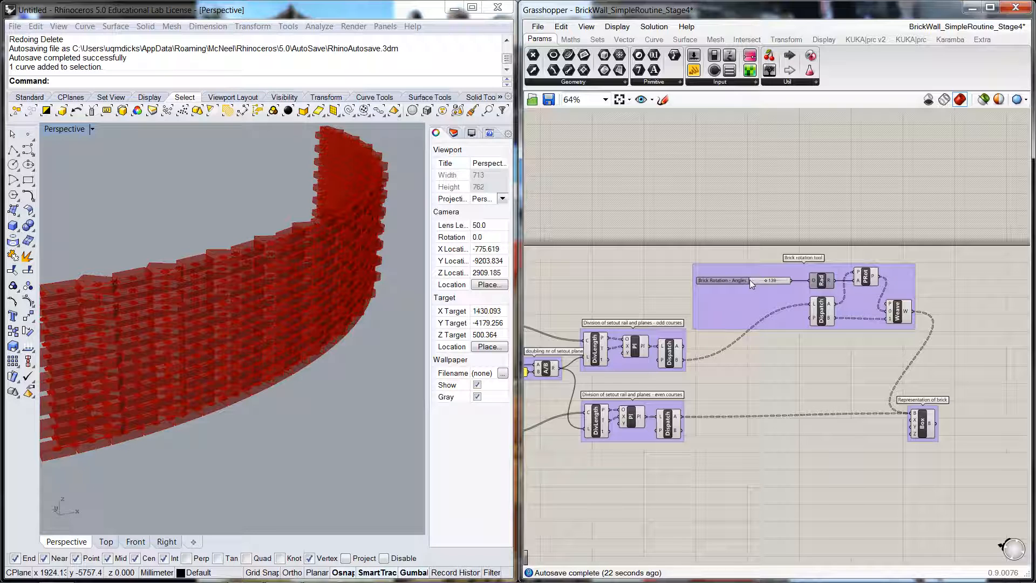
- Set the Brick Rotation - Angles slider to 145
{"action": "left_click", "coordinate": [763, 280]}
{"action": "left_click_drag", "start_coordinate": [766, 279], "coordinate": [767, 278]}
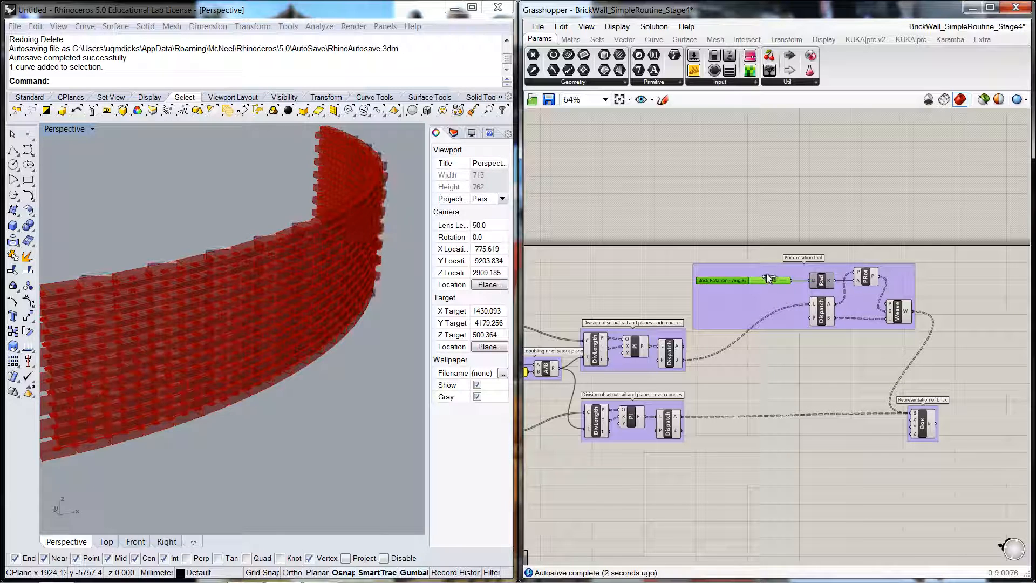
{"action": "left_click", "coordinate": [815, 378]}
- Add a Panel to the empty canvas area beside the brick scaling group
{"action": "scroll", "coordinate": [814, 374], "scroll_direction": "down", "scroll_amount": 3}
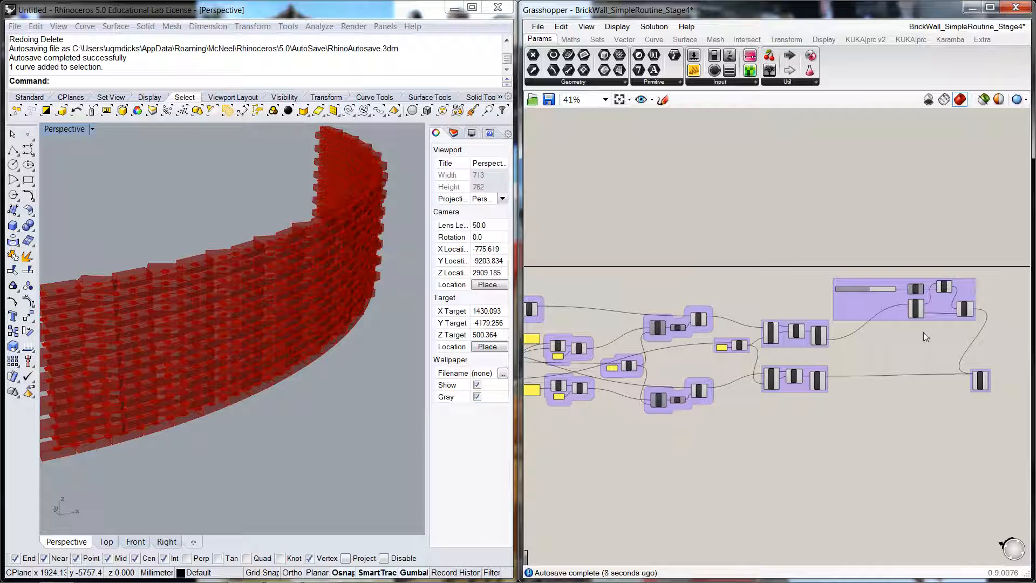
{"action": "scroll", "coordinate": [927, 297], "scroll_direction": "up", "scroll_amount": 5}
{"action": "right_click_drag", "start_coordinate": [929, 430], "coordinate": [693, 394]}
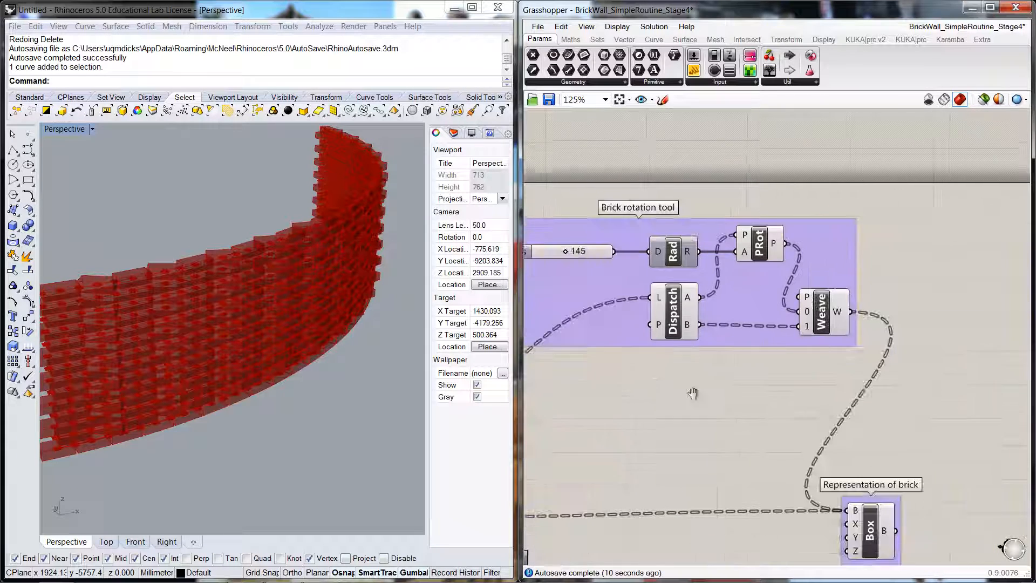
{"action": "scroll", "coordinate": [698, 388], "scroll_direction": "down", "scroll_amount": 2}
{"action": "scroll", "coordinate": [826, 408], "scroll_direction": "down", "scroll_amount": 4}
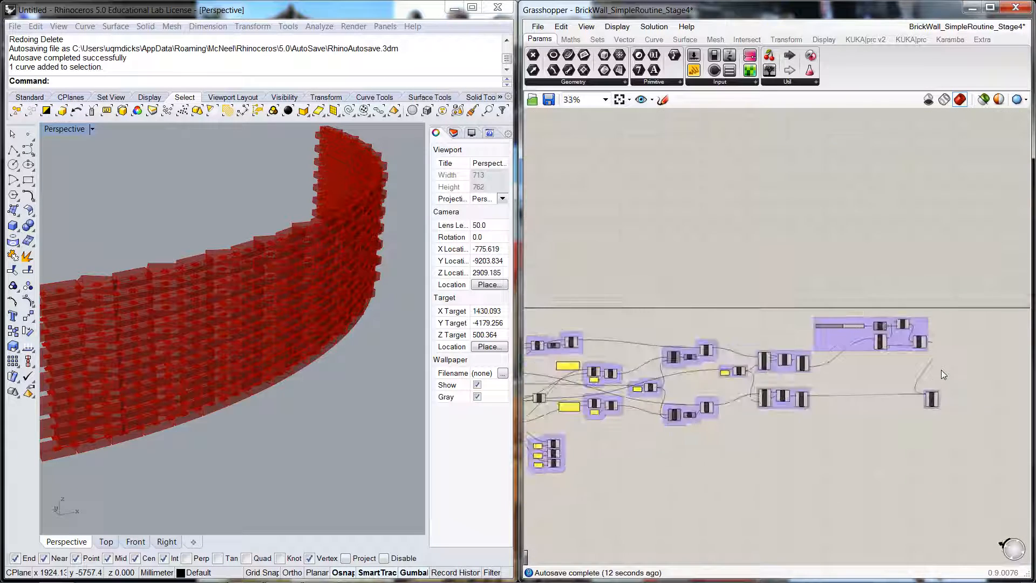
{"action": "right_click_drag", "start_coordinate": [782, 458], "coordinate": [812, 441]}
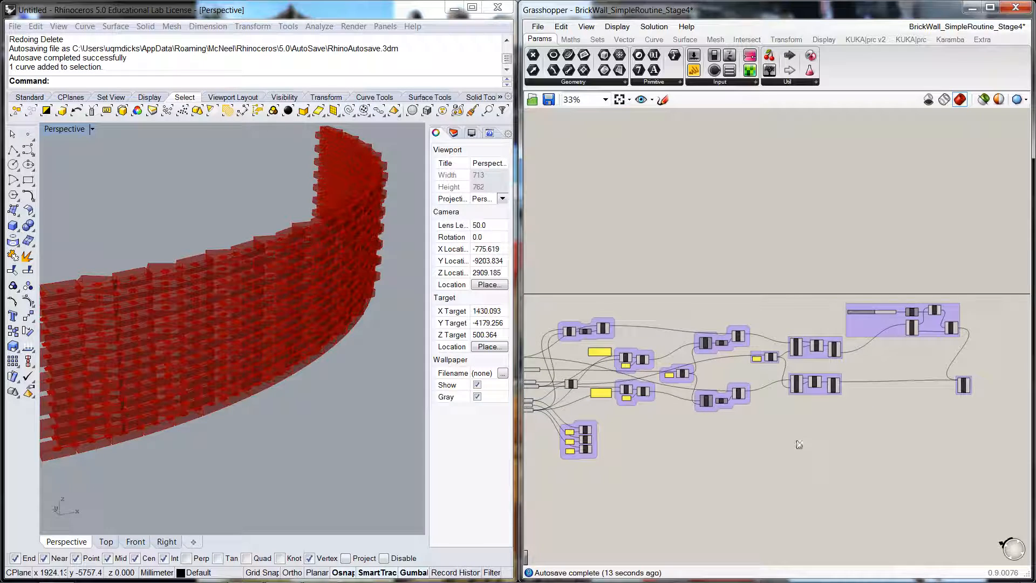
{"action": "double_click", "coordinate": [674, 457]}
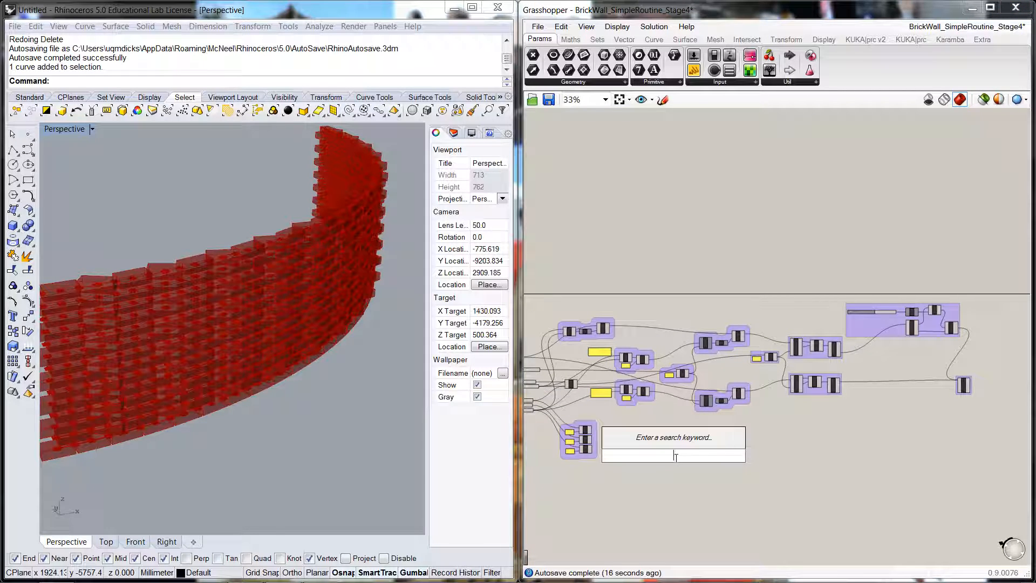
{"action": "type", "text": "panel"}
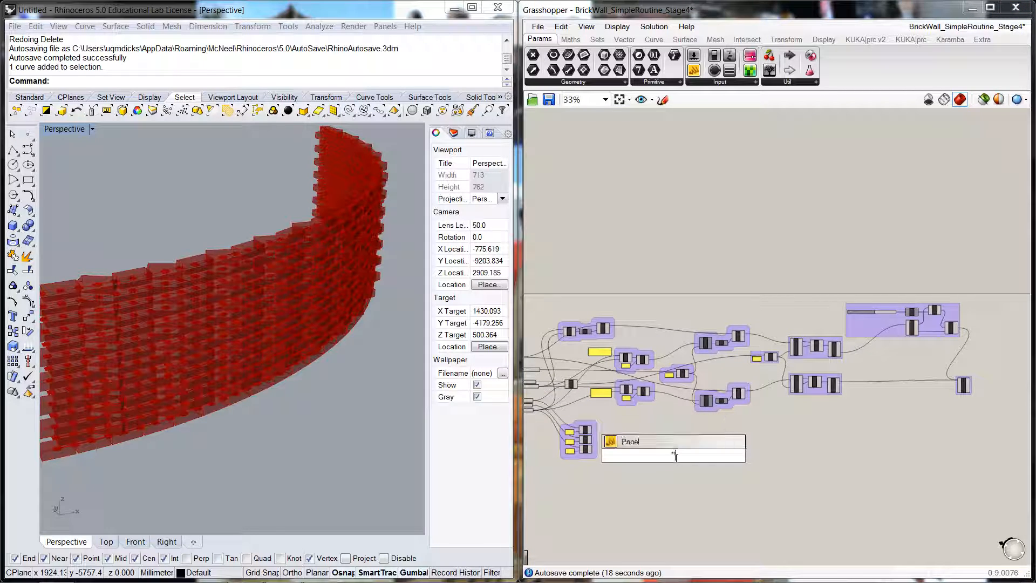
{"action": "key", "text": "Return"}
- Set the new panel's text to "Use the panel to describe how the routine works"
{"action": "double_click", "coordinate": [674, 457]}
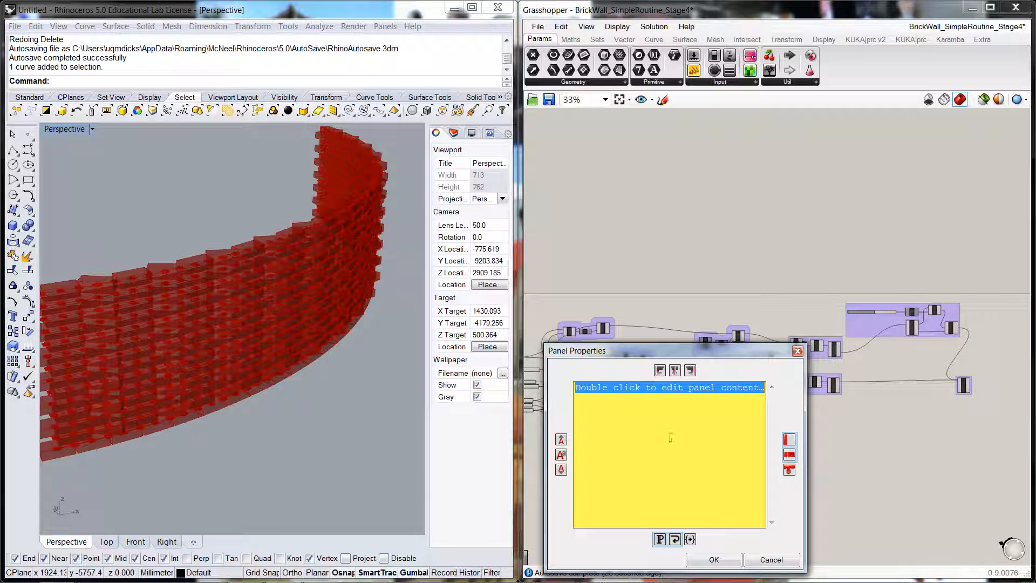
{"action": "type", "text": "Use th"}
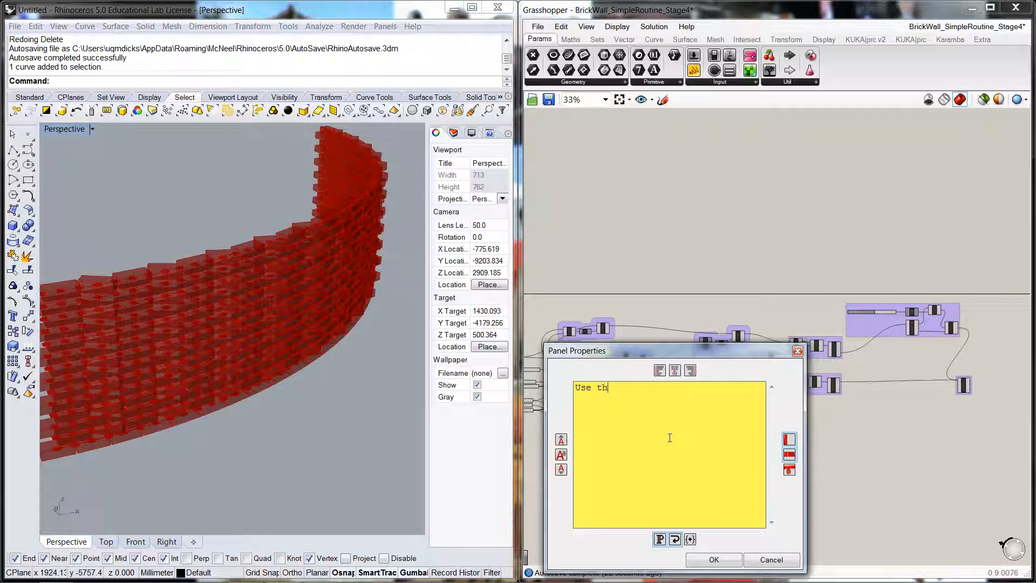
{"action": "type", "text": "as a des"}
{"action": "key", "text": "BackSpace"}
{"action": "key", "text": "BackSpace"}
{"action": "key", "text": "BackSpace"}
{"action": "key", "text": "BackSpace"}
{"action": "key", "text": "BackSpace"}
{"action": "key", "text": "BackSpace"}
{"action": "key", "text": "BackSpace"}
{"action": "key", "text": "BackSpace"}
{"action": "type", "text": "to describe how the routine"}
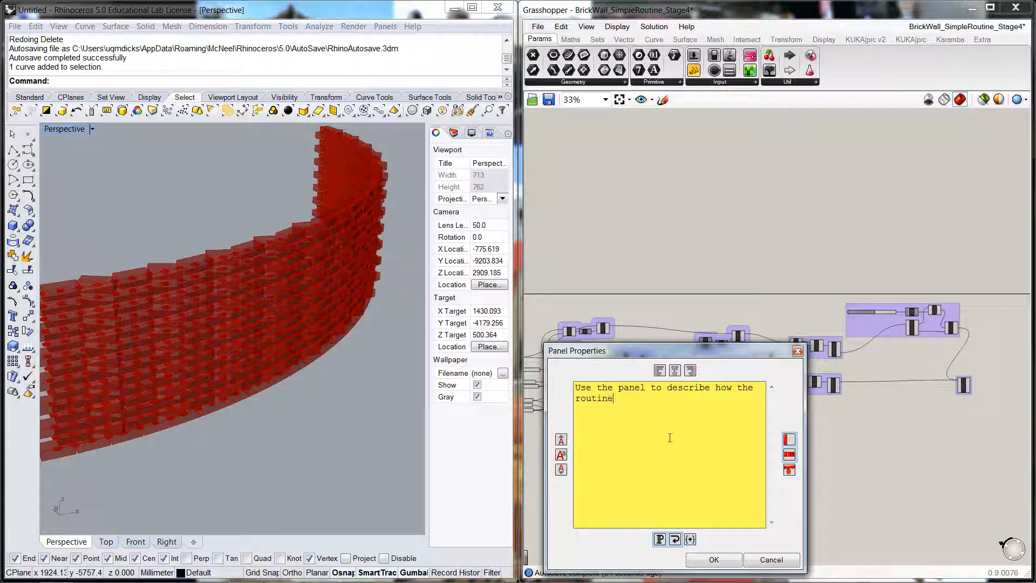
{"action": "type", "text": " works"}
{"action": "left_click", "coordinate": [713, 559]}
- Move the description panel to the start of the definition, above the Crv - Setout Rail input
{"action": "scroll", "coordinate": [794, 396], "scroll_direction": "up", "scroll_amount": 3}
{"action": "left_click_drag", "start_coordinate": [795, 396], "coordinate": [605, 214]}
{"action": "left_click", "coordinate": [605, 266]}
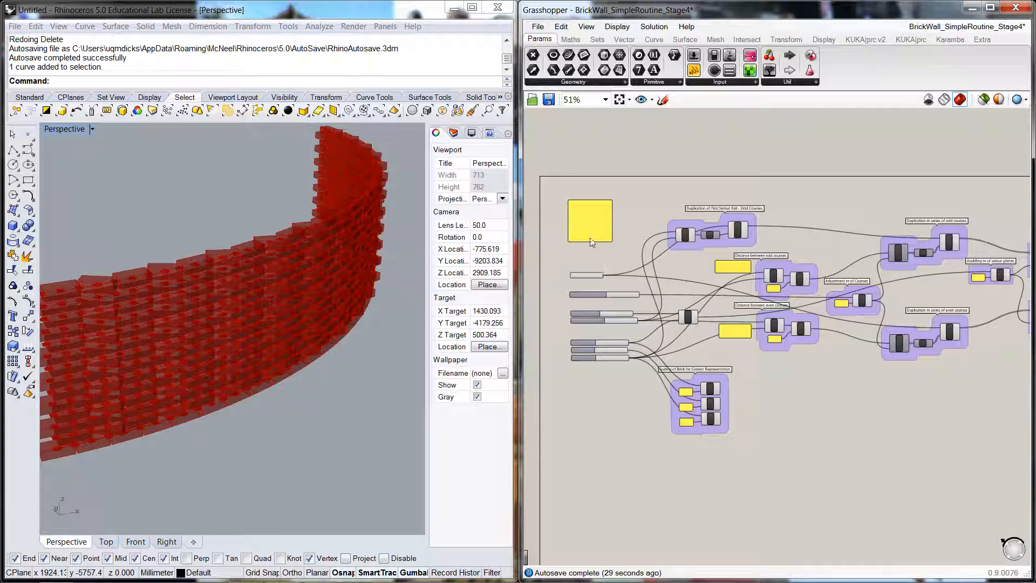
{"action": "scroll", "coordinate": [585, 230], "scroll_direction": "up", "scroll_amount": 4}
{"action": "left_click", "coordinate": [592, 218]}
{"action": "double_click", "coordinate": [592, 219]}
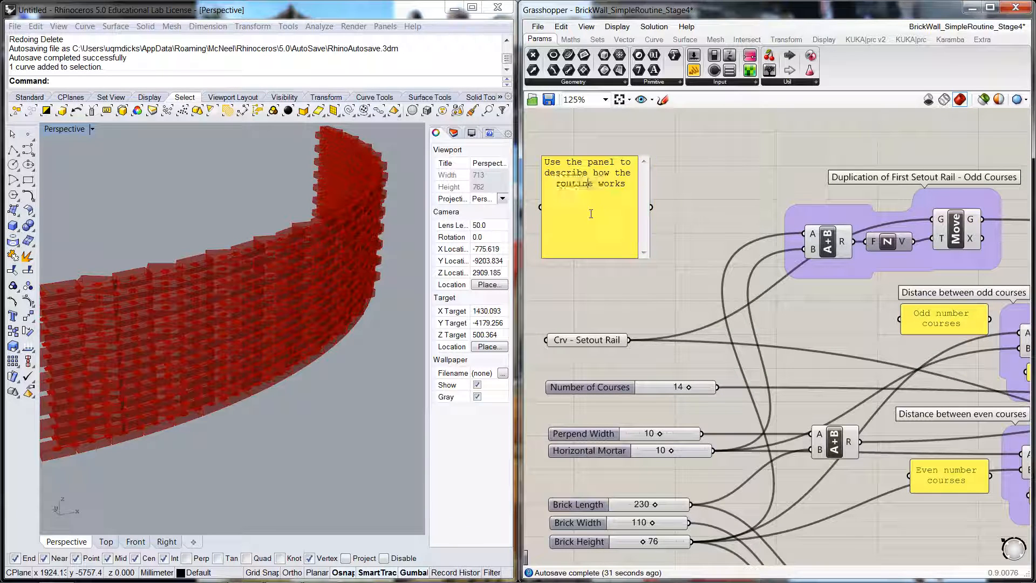
{"action": "left_click", "coordinate": [698, 197]}
{"action": "scroll", "coordinate": [698, 198], "scroll_direction": "down", "scroll_amount": 5}
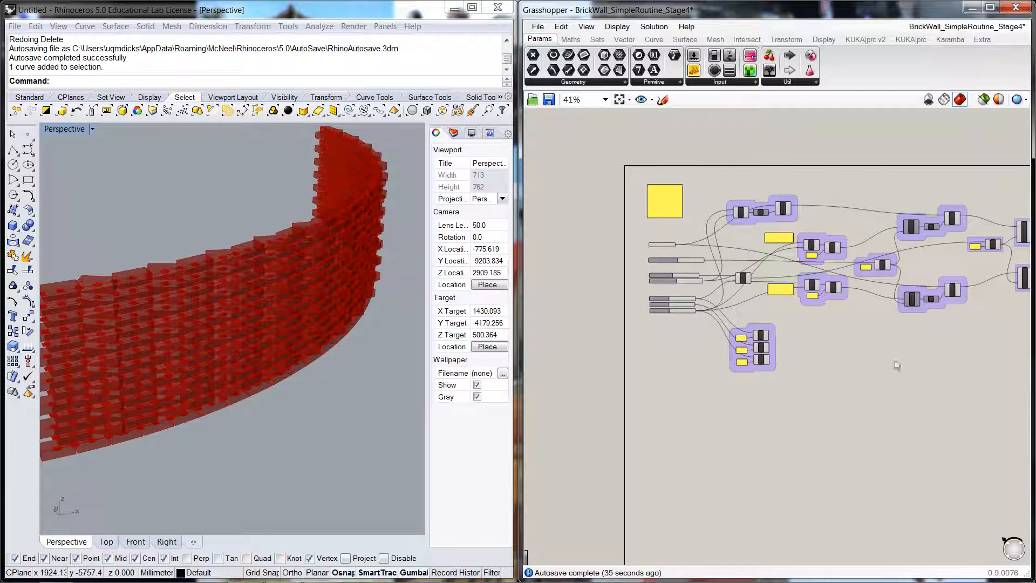
{"action": "scroll", "coordinate": [827, 363], "scroll_direction": "down", "scroll_amount": 2}
{"action": "scroll", "coordinate": [857, 371], "scroll_direction": "down", "scroll_amount": 2}
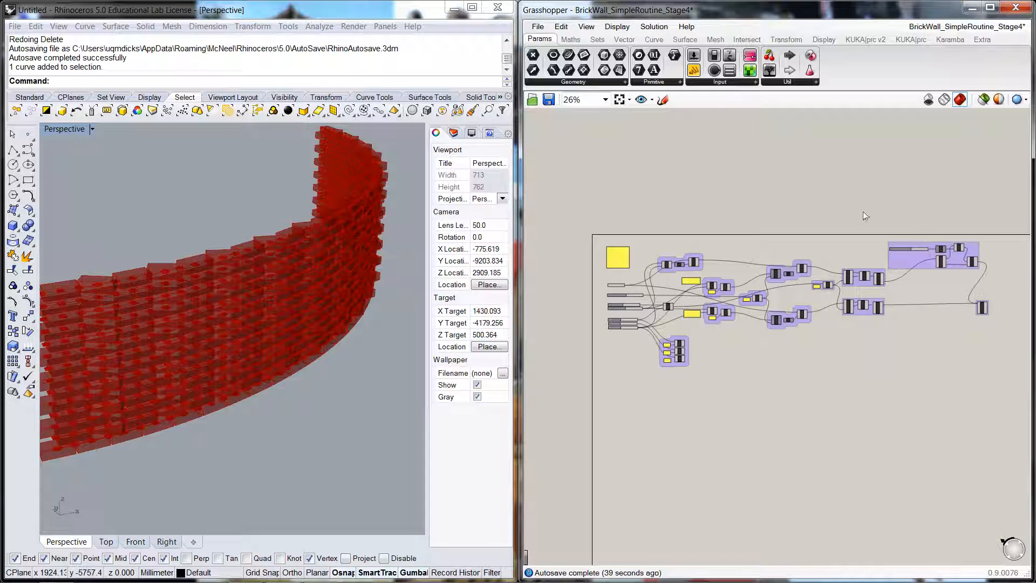
{"action": "right_click_drag", "start_coordinate": [915, 372], "coordinate": [866, 291]}
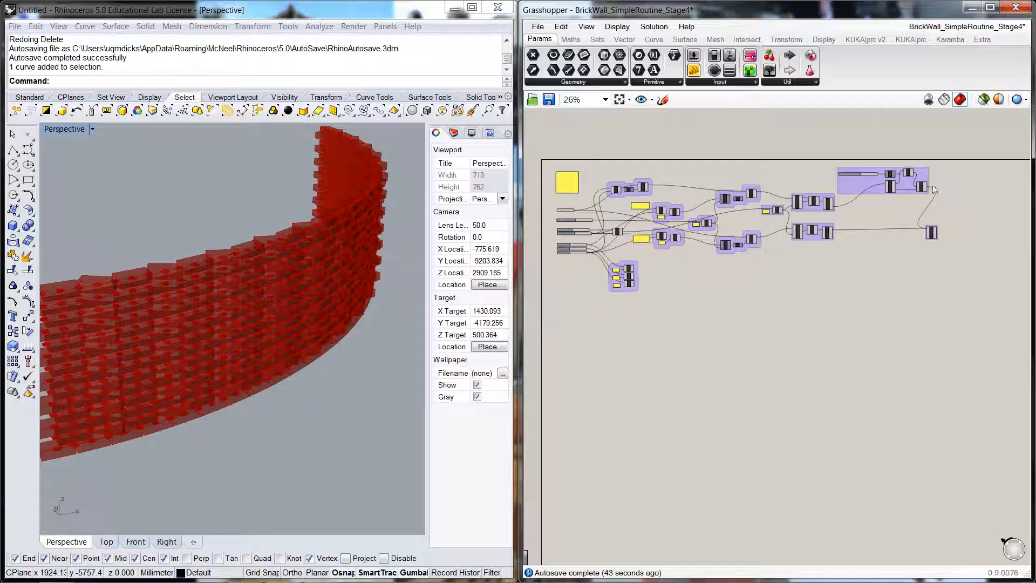